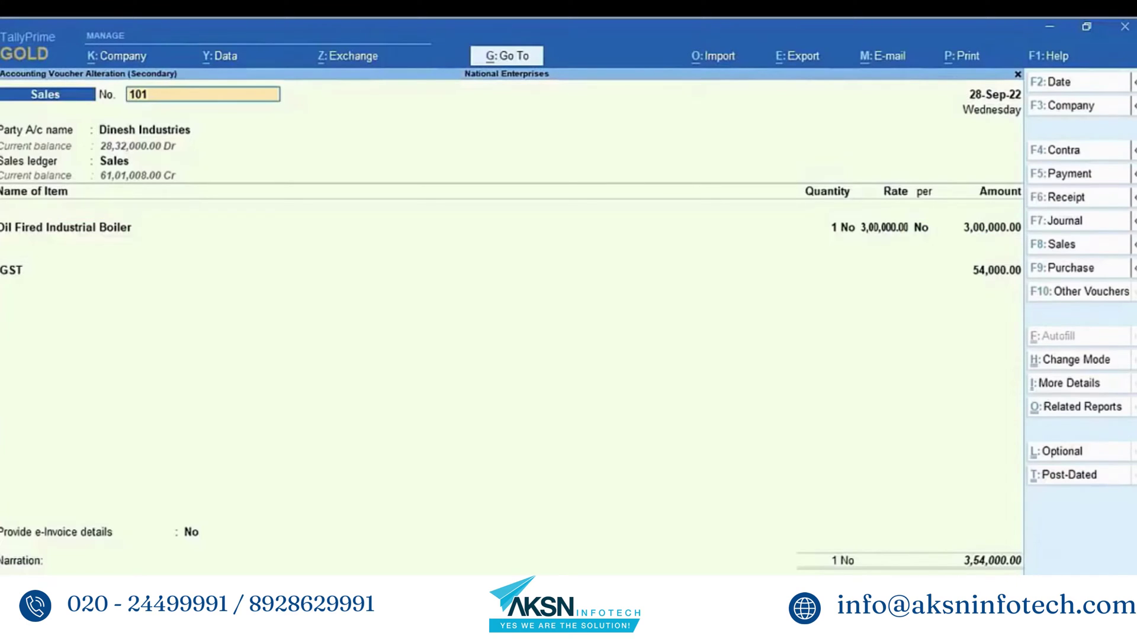
- Change the Dinesh Industries sales voucher number to 102
{"action": "key", "text": "Right"}
{"action": "key", "text": "Right"}
{"action": "type", "text": "2"}
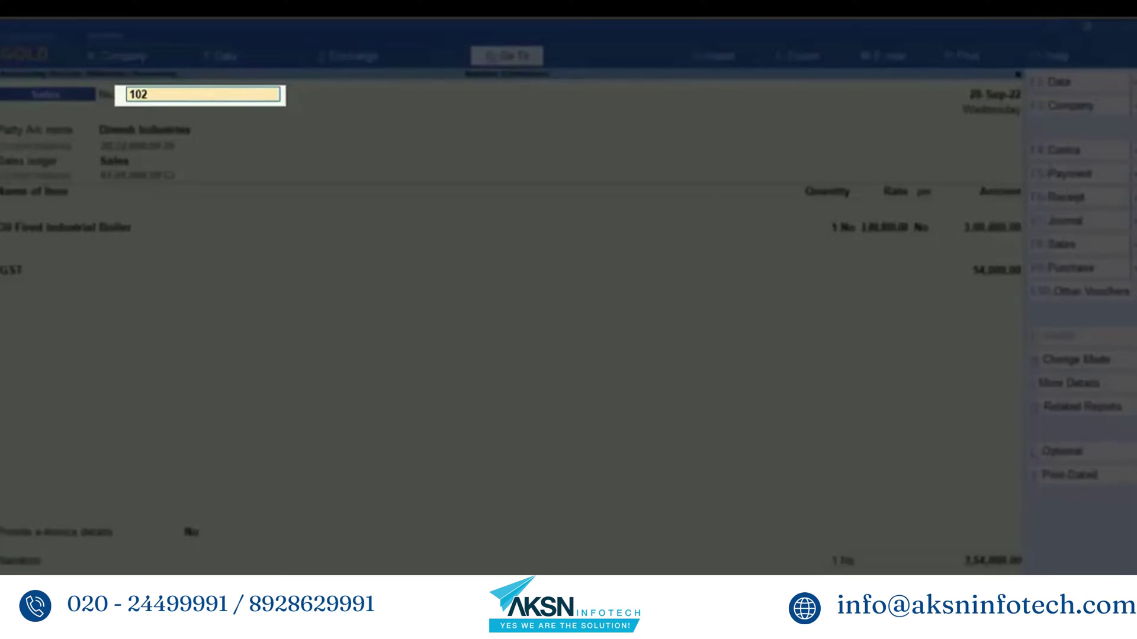
{"action": "key", "text": "Return"}
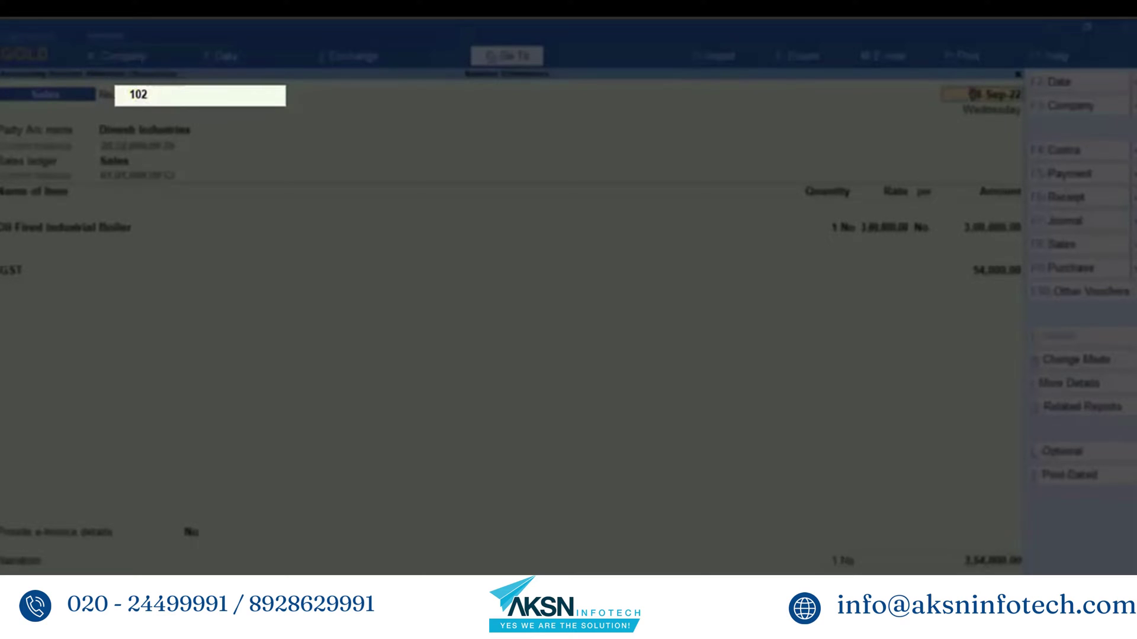
- Set Provide e-Invoice details to Yes and clear the old IRN in e-Invoice Details
{"action": "key", "text": "Return"}
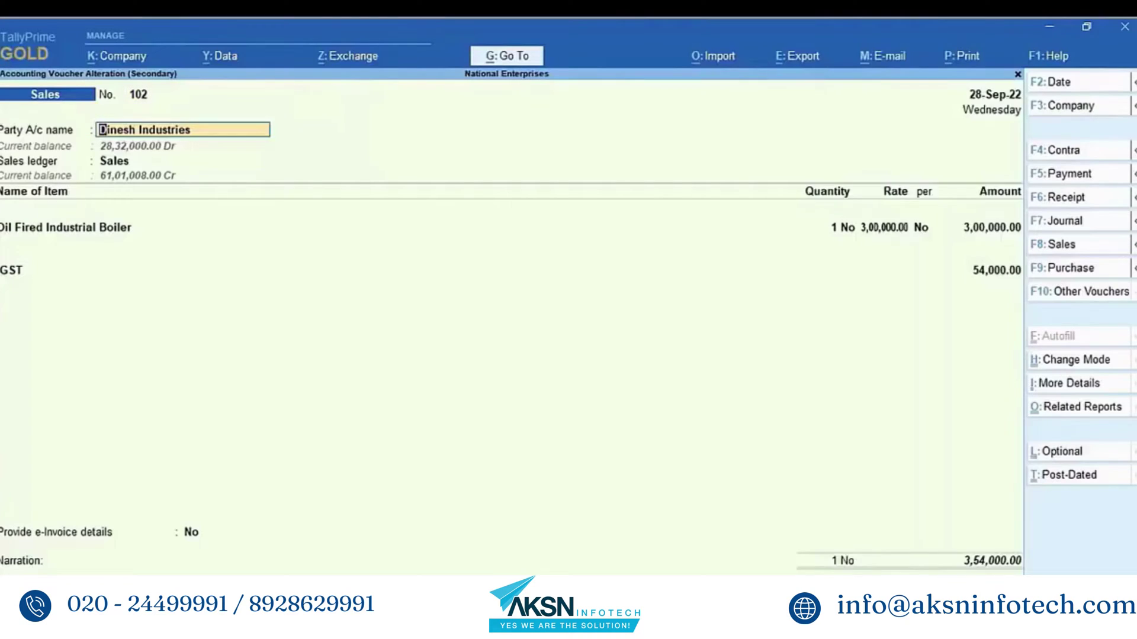
{"action": "key", "text": "Return"}
{"action": "key", "text": "Return"}
{"action": "key", "text": "Return"}
{"action": "key", "text": "Return"}
{"action": "key", "text": "Return"}
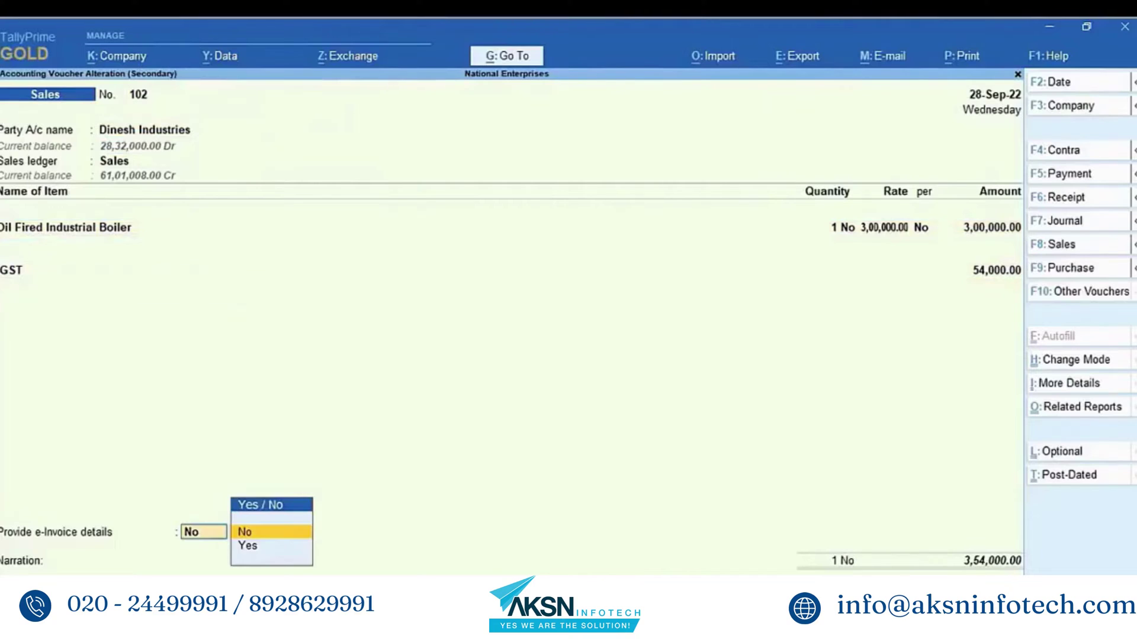
{"action": "key", "text": "Down"}
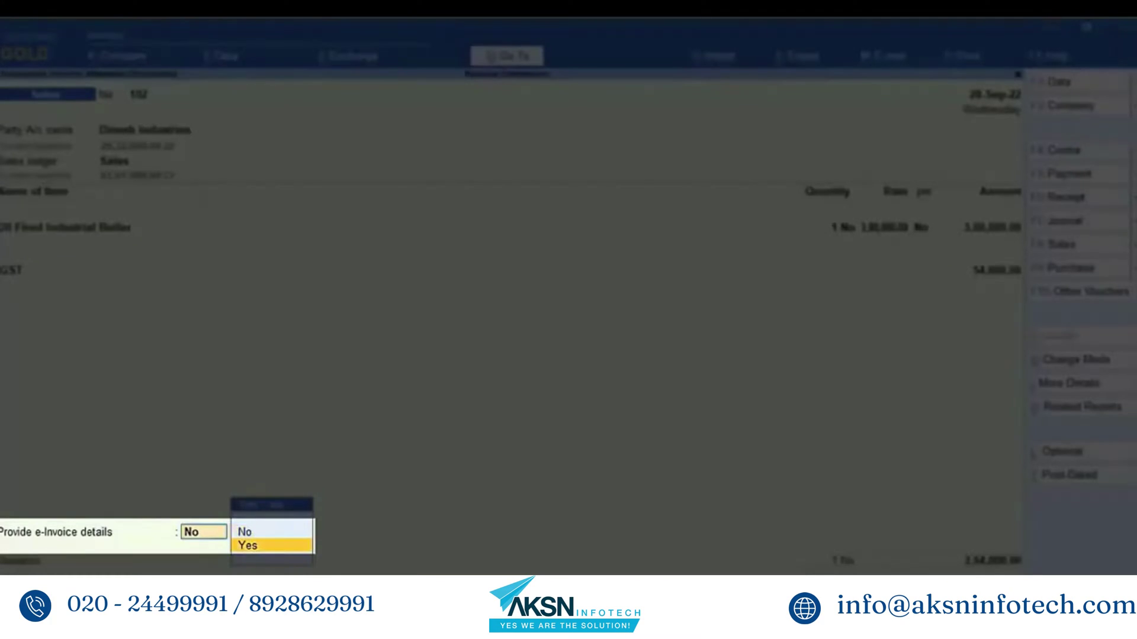
{"action": "key", "text": "Return"}
{"action": "key", "text": "Return"}
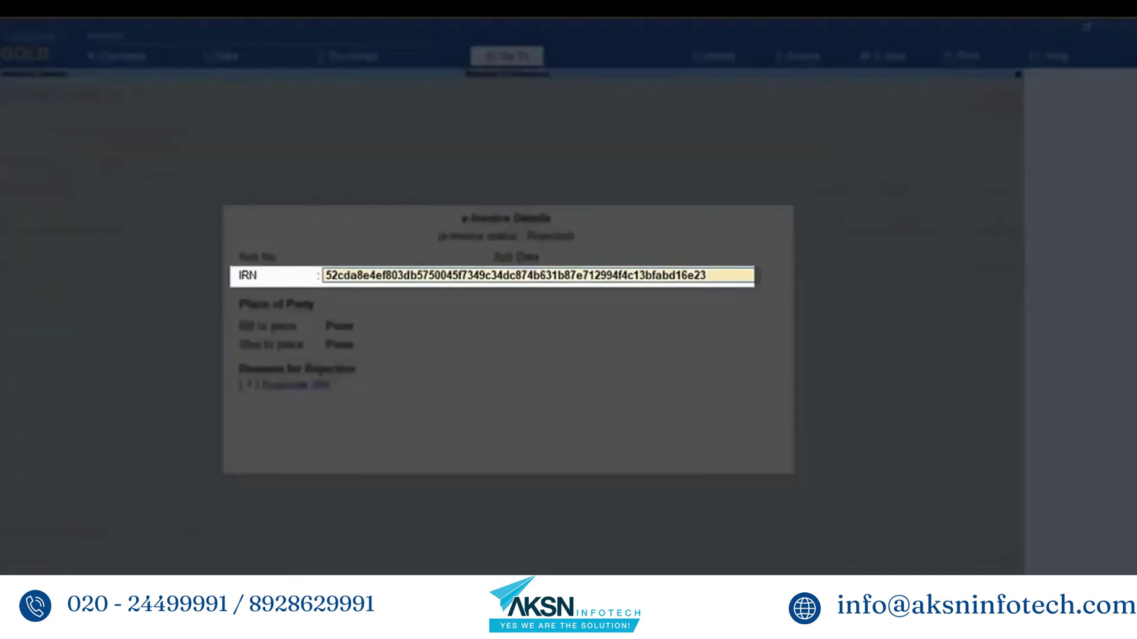
{"action": "key", "text": "BackSpace"}
{"action": "key", "text": "Return"}
{"action": "key", "text": "Return"}
{"action": "key", "text": "Return"}
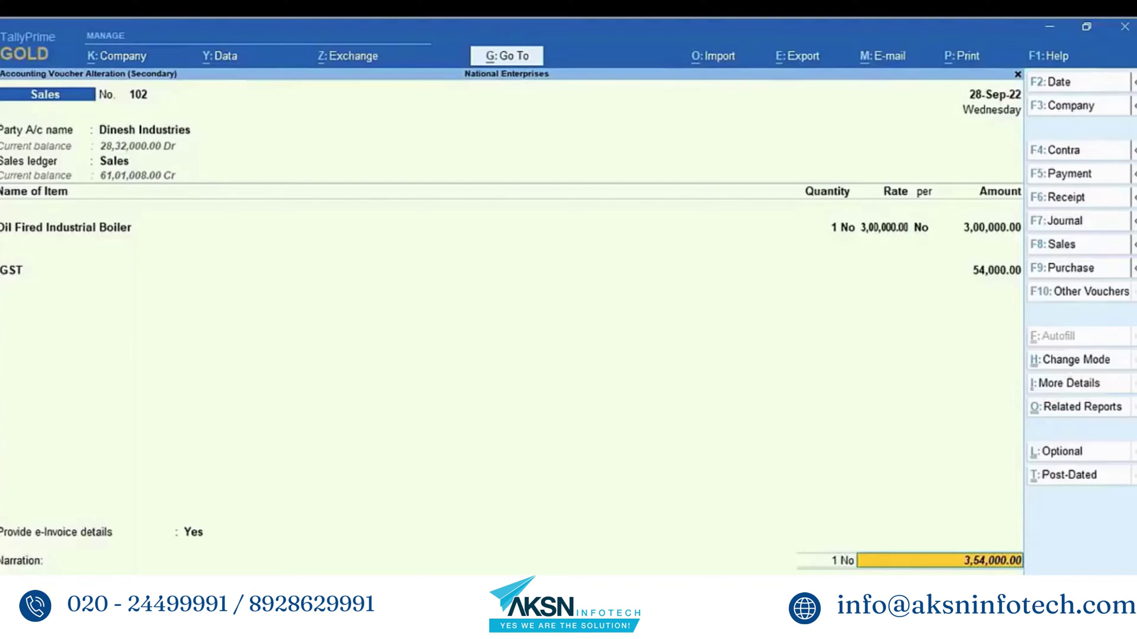
- Save voucher 102, resend it, log in with the e-Invoice password, and dismiss the success message
{"action": "key", "text": "Return"}
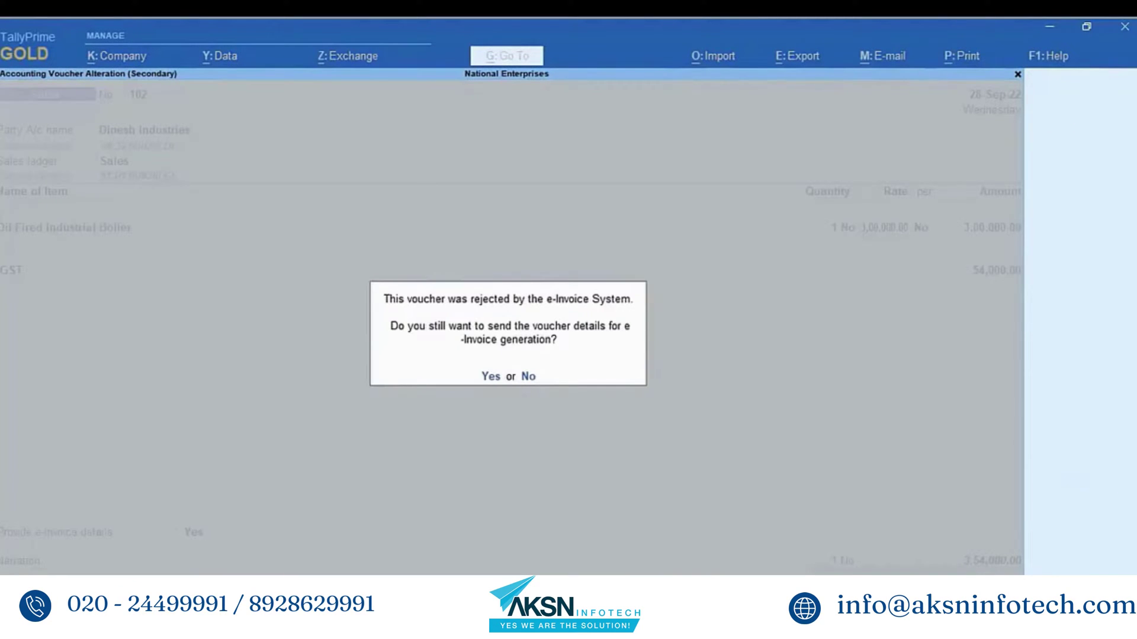
{"action": "key", "text": "Return"}
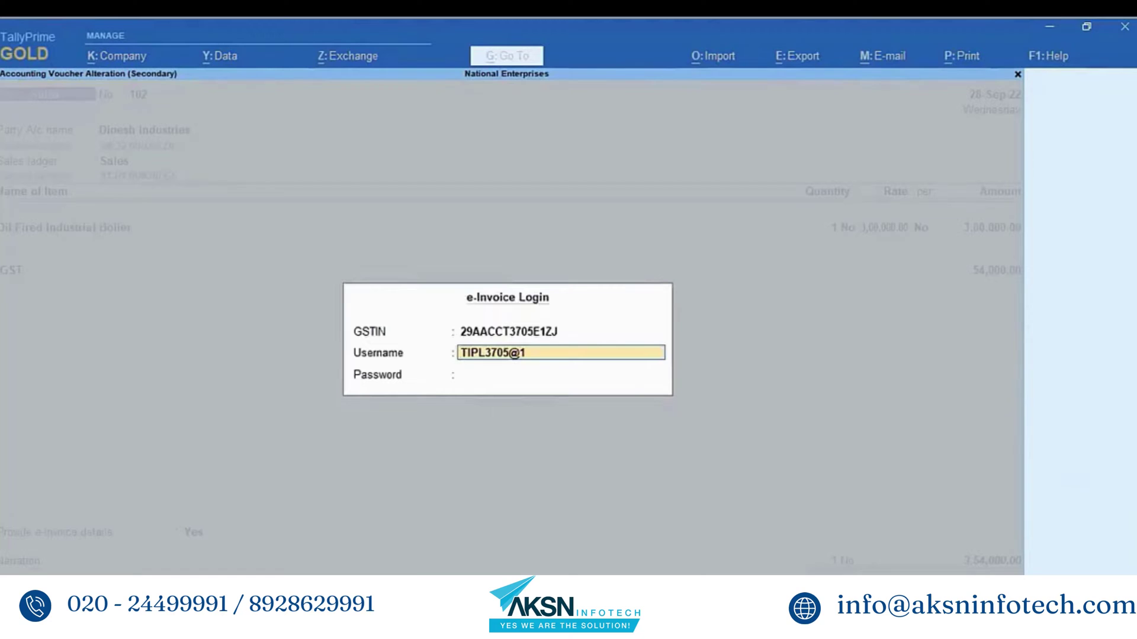
{"action": "key", "text": "Return"}
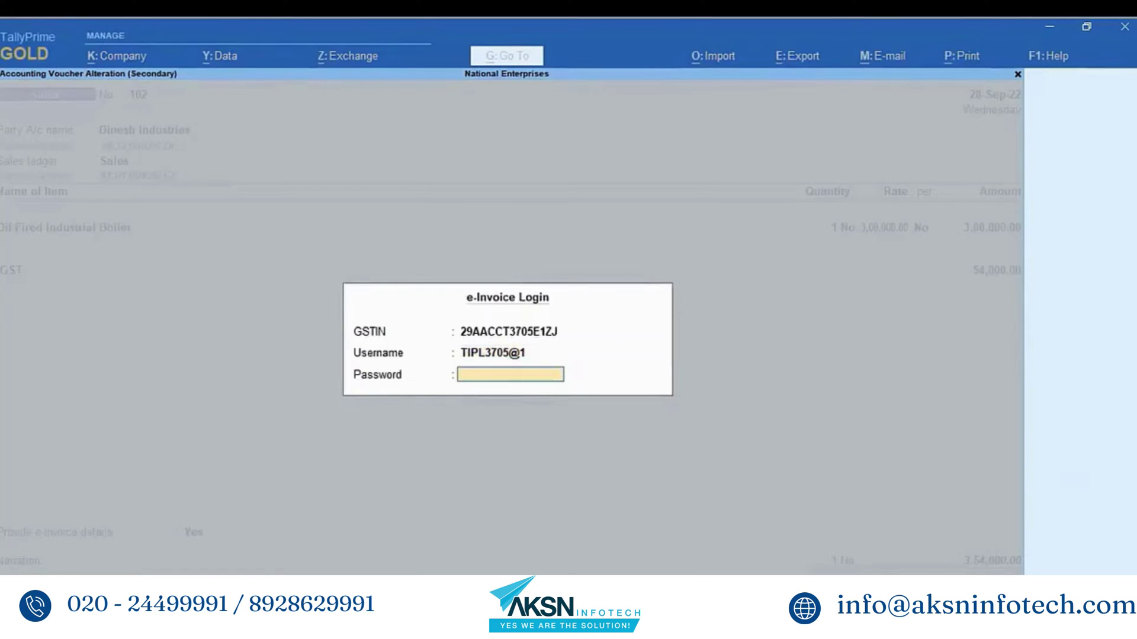
{"action": "type", "text": "*****"}
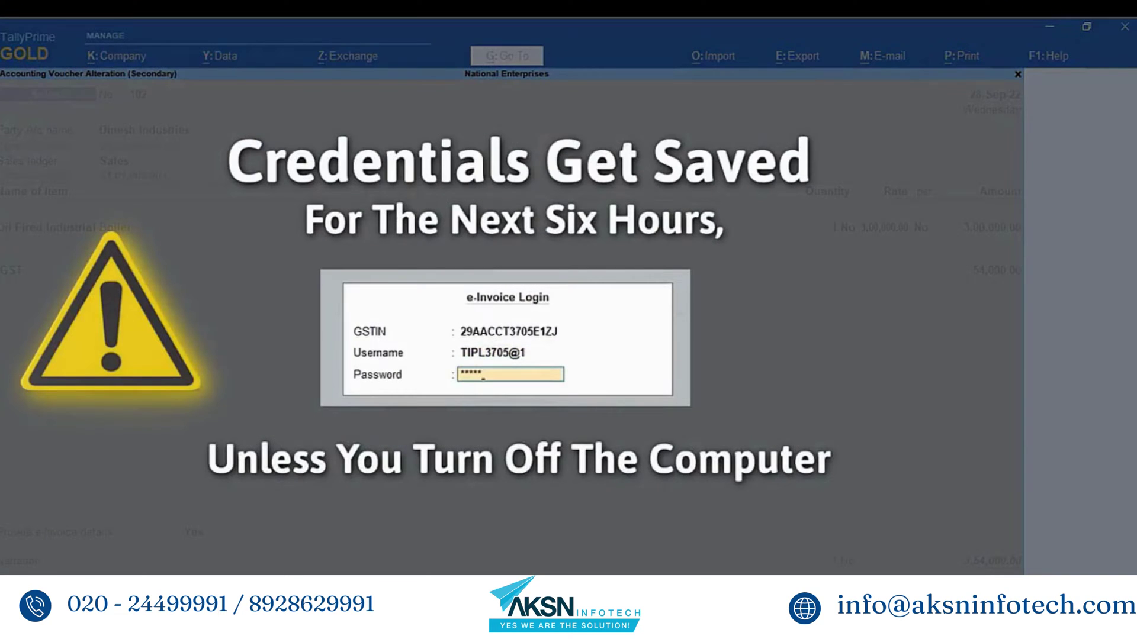
{"action": "type", "text": "**"}
{"action": "key", "text": "Return"}
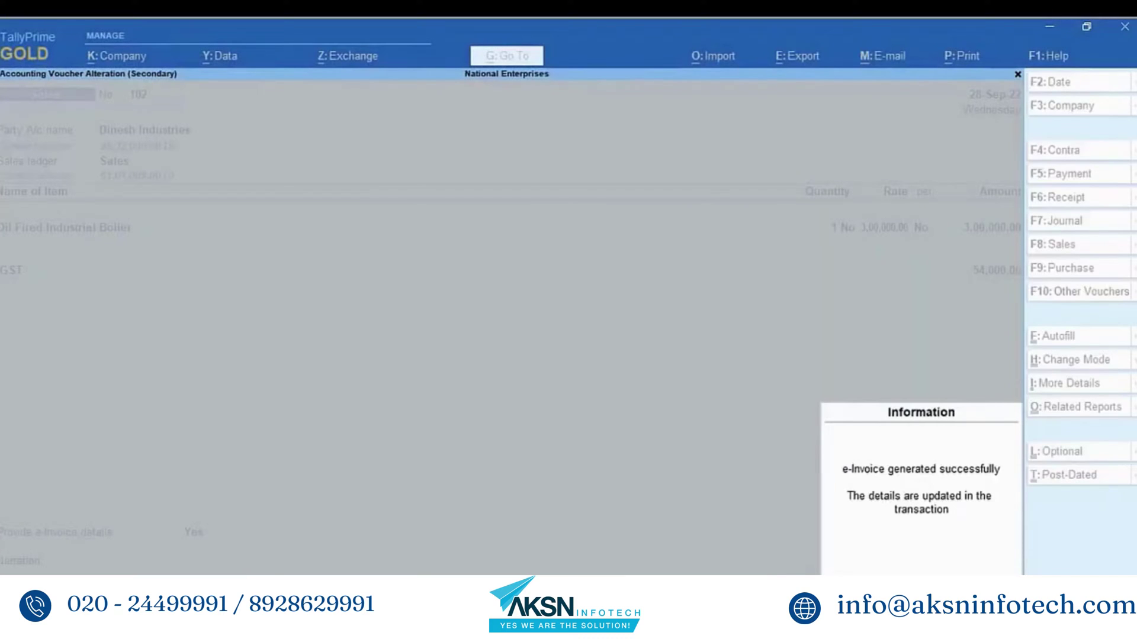
{"action": "key", "text": "Return"}
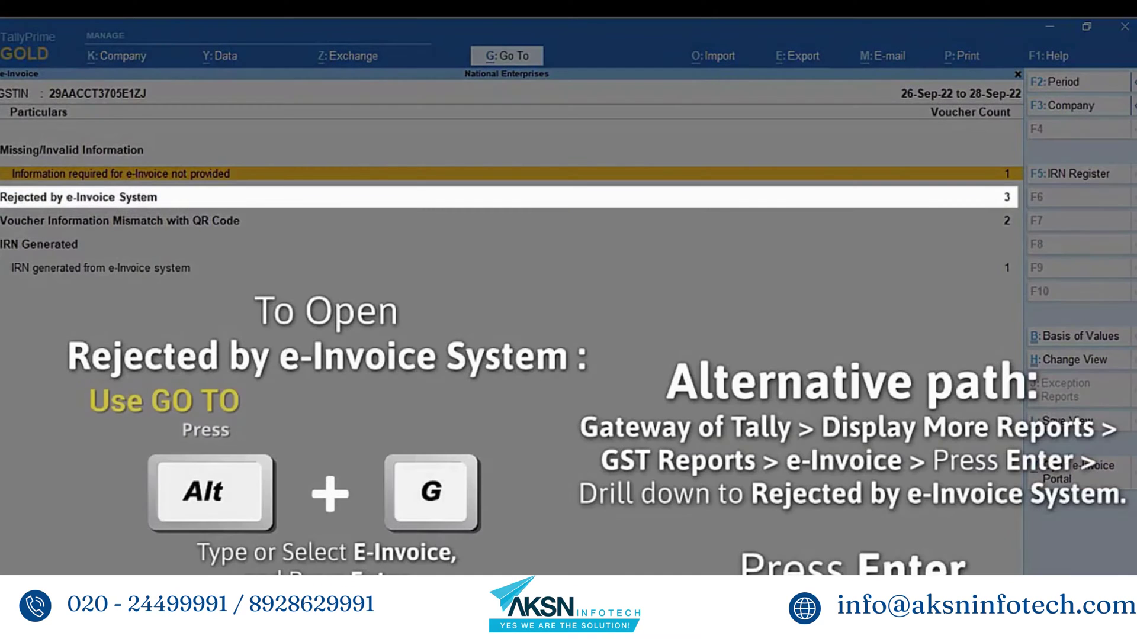
- From Rejected by e-Invoice System, open Abhiram Industries' Sales POS voucher 0245 for alteration
{"action": "left_click", "coordinate": [79, 197]}
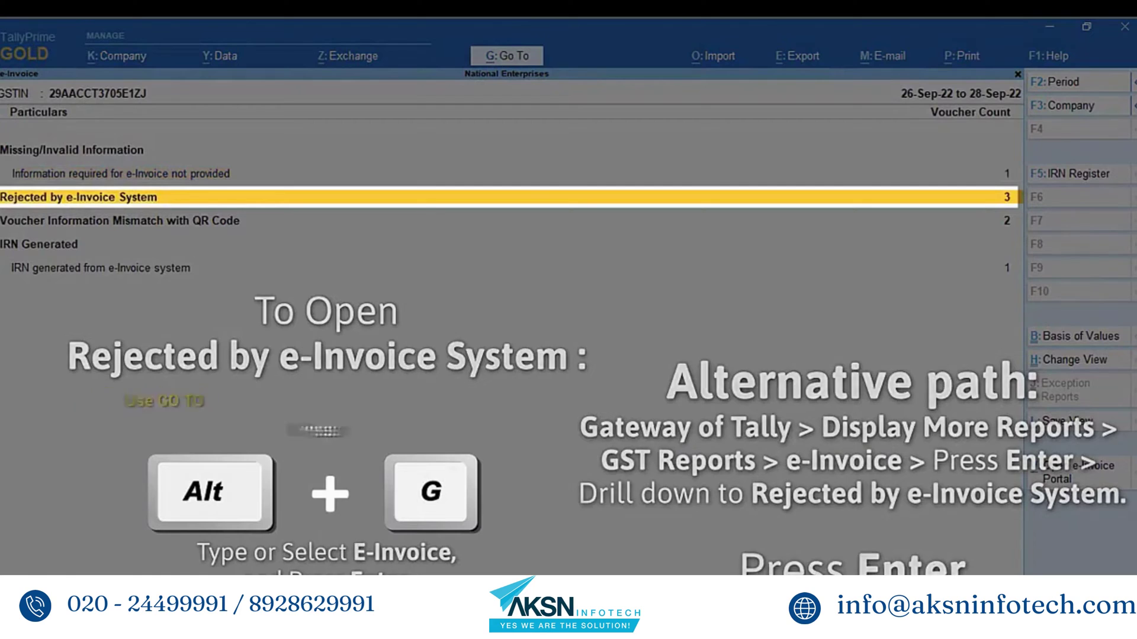
{"action": "key", "text": "Return"}
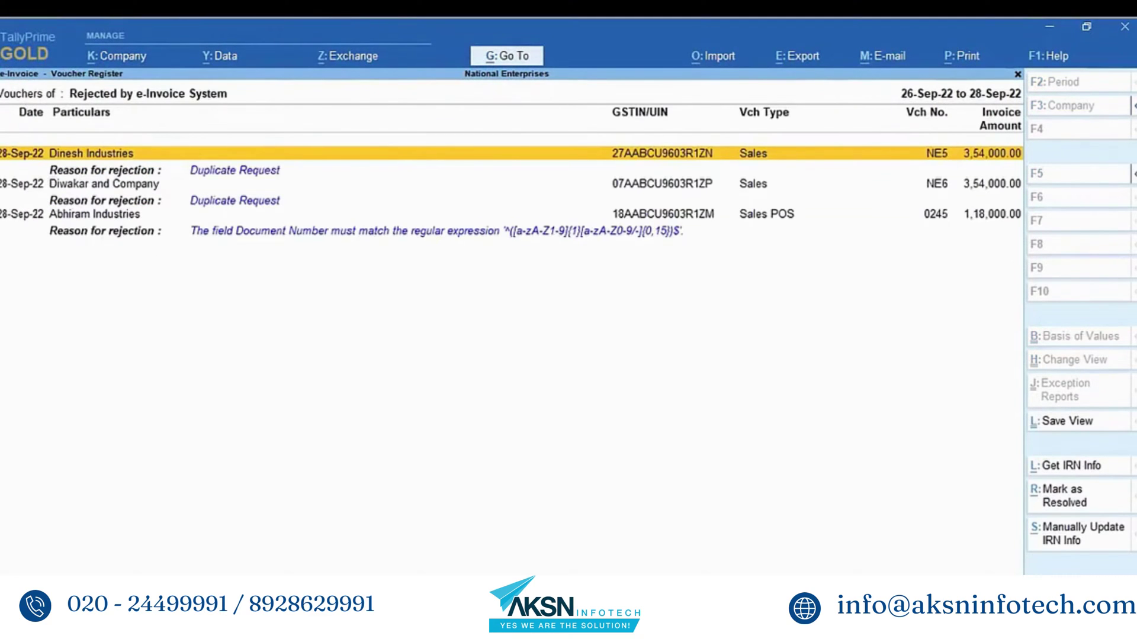
{"action": "key", "text": "Down"}
{"action": "key", "text": "Down"}
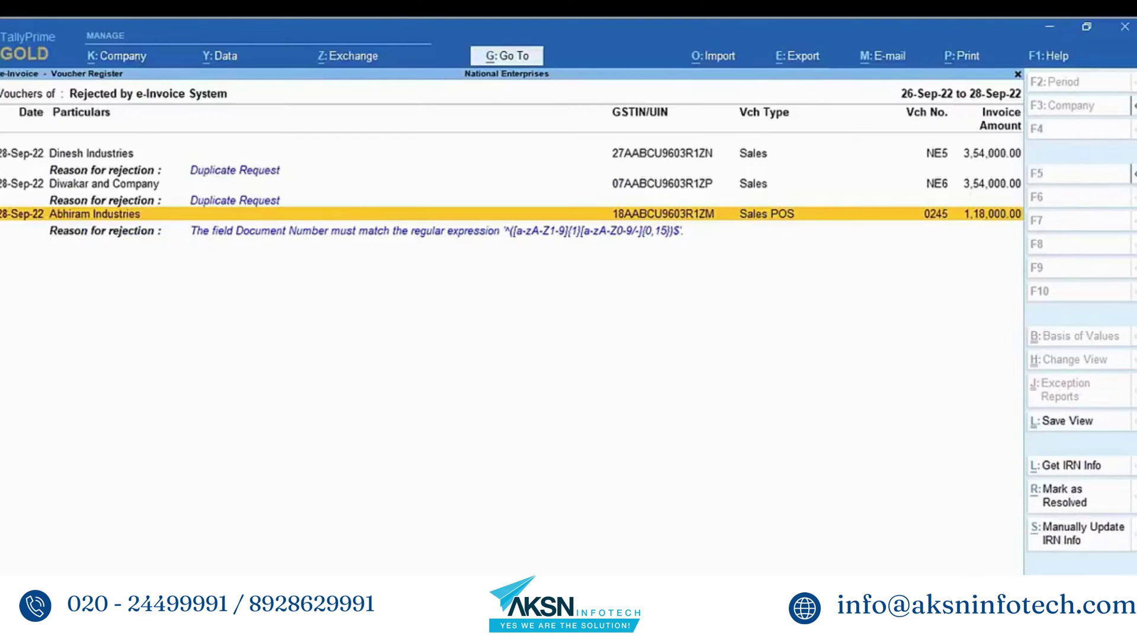
{"action": "key", "text": "Return"}
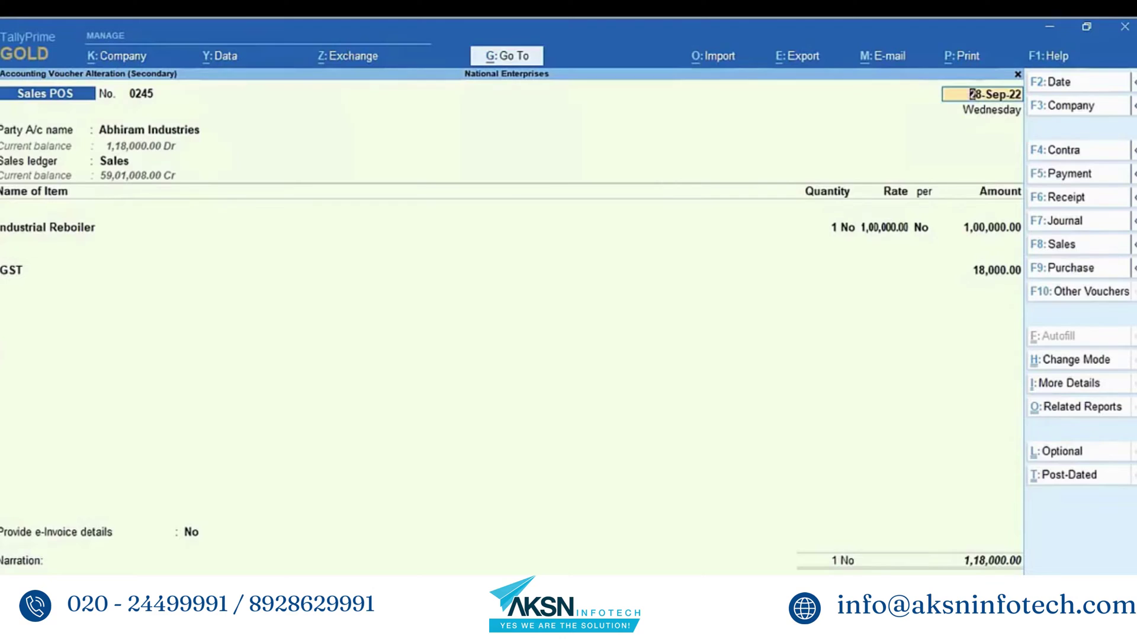
- Open the Sales POS voucher type for alteration via Go To > Alter Master
{"action": "key", "text": "alt+g"}
{"action": "key", "text": "Up"}
{"action": "key", "text": "Up"}
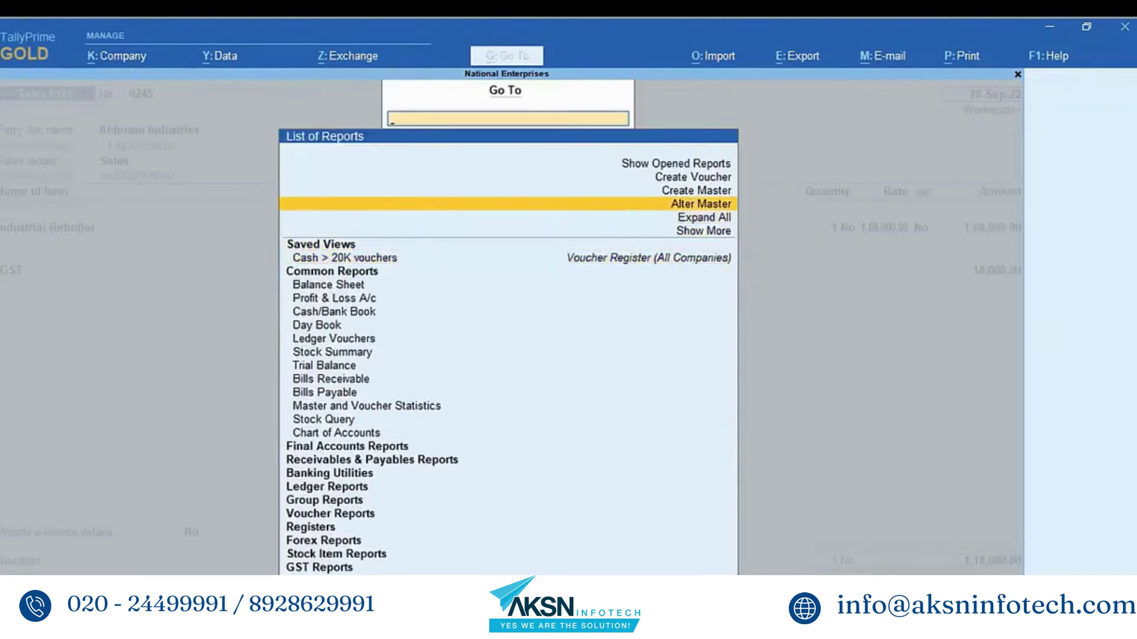
{"action": "key", "text": "Return"}
{"action": "key", "text": "Down"}
{"action": "key", "text": "Down"}
{"action": "key", "text": "Down"}
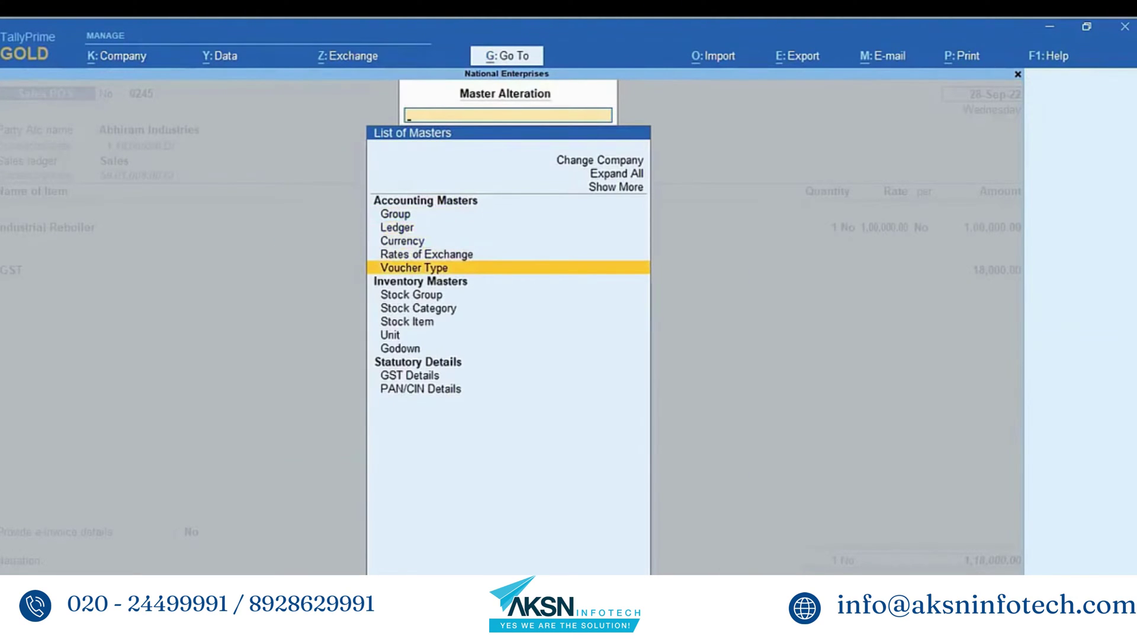
{"action": "key", "text": "Return"}
{"action": "key", "text": "Down"}
{"action": "key", "text": "Down"}
{"action": "key", "text": "Down"}
{"action": "key", "text": "Down"}
{"action": "key", "text": "Down"}
{"action": "key", "text": "Down"}
{"action": "key", "text": "Down"}
{"action": "key", "text": "Down"}
{"action": "key", "text": "Down"}
{"action": "key", "text": "Down"}
{"action": "key", "text": "Down"}
{"action": "key", "text": "Down"}
{"action": "key", "text": "Down"}
{"action": "key", "text": "Down"}
{"action": "key", "text": "Down"}
{"action": "key", "text": "Down"}
{"action": "key", "text": "Down"}
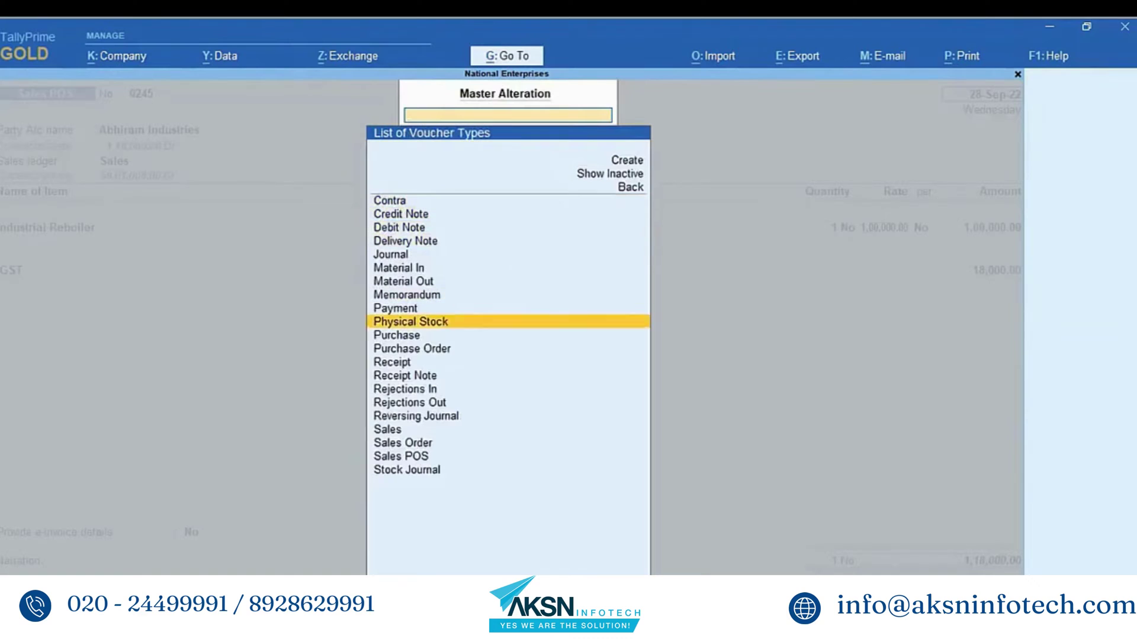
{"action": "key", "text": "Down"}
{"action": "key", "text": "Down"}
{"action": "key", "text": "Return"}
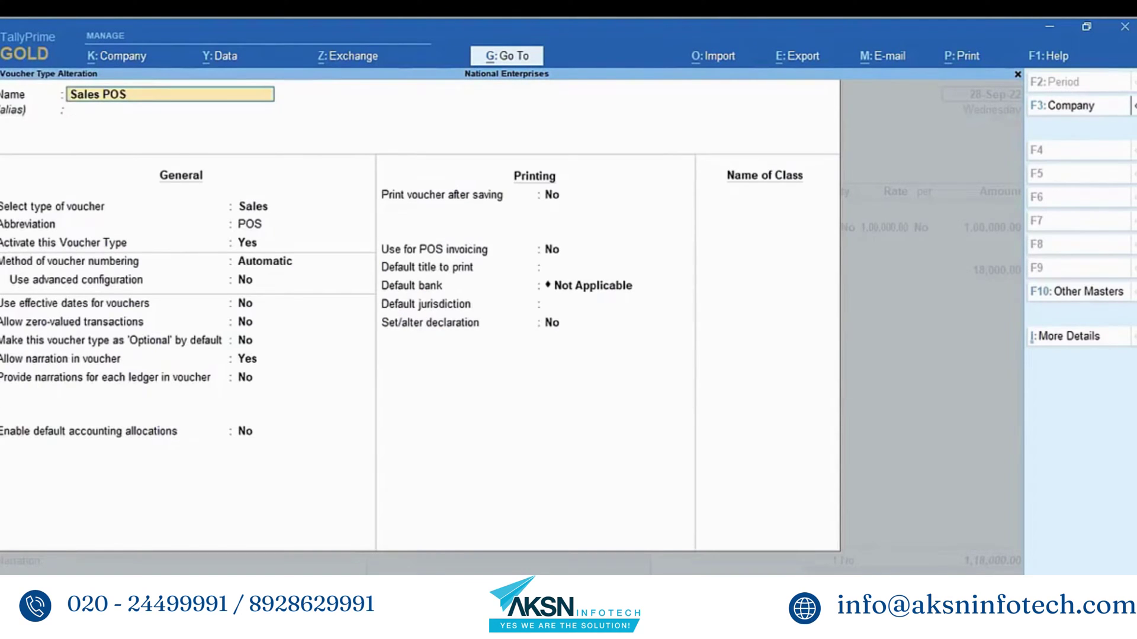
- Enable advanced numbering, set Prefill with zero to No, remove the 0 prefix, and save
{"action": "left_click", "coordinate": [305, 261]}
{"action": "key", "text": "Return"}
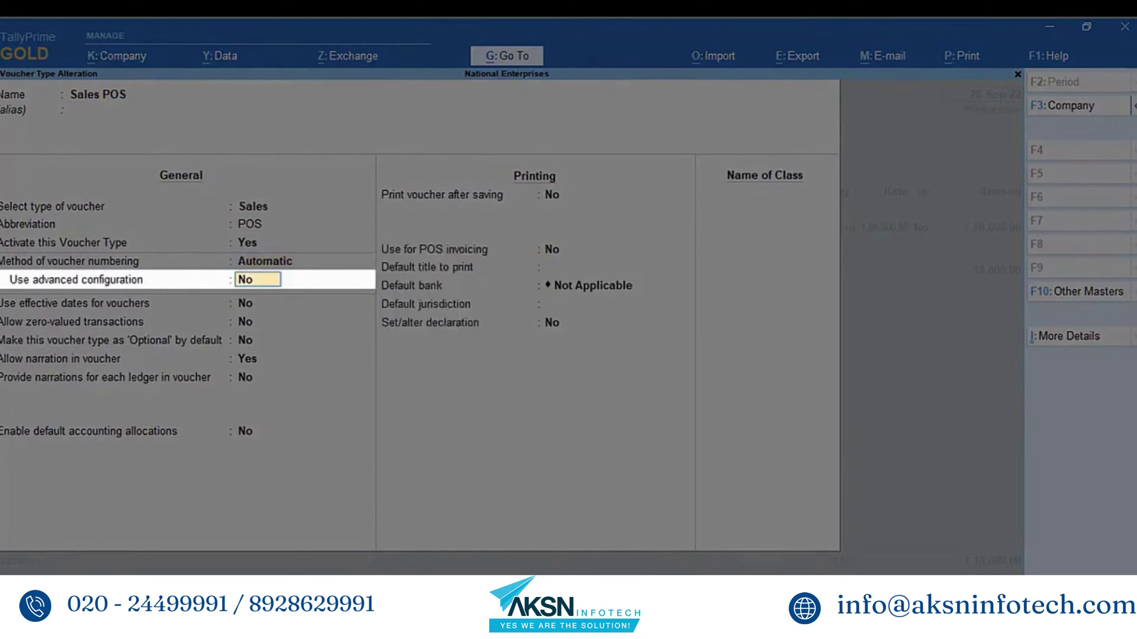
{"action": "type", "text": "y"}
{"action": "key", "text": "Return"}
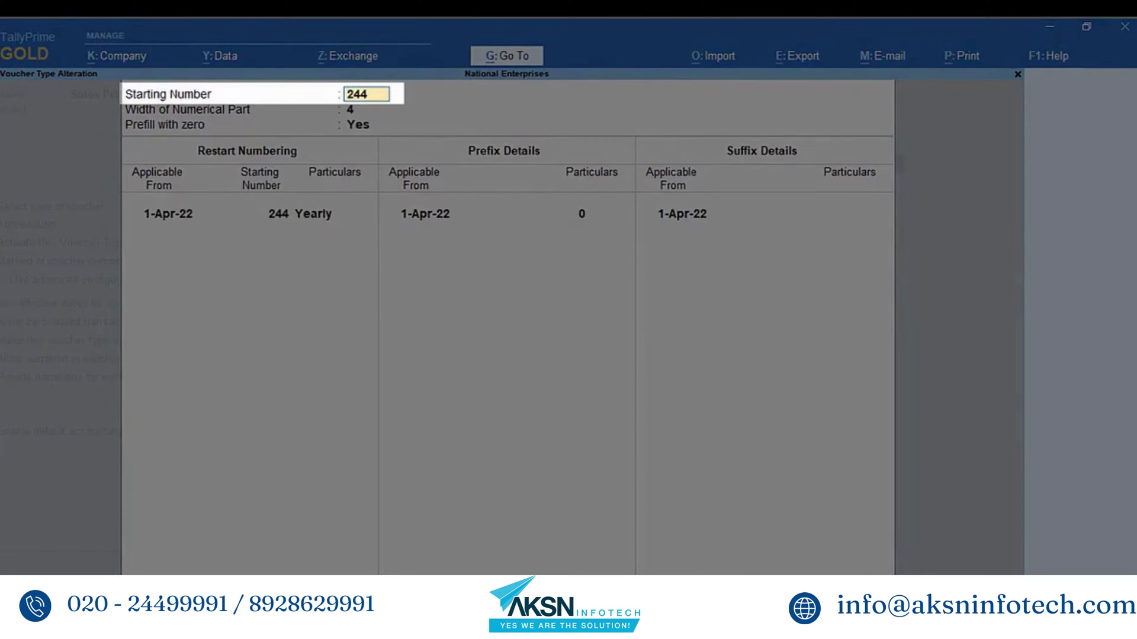
{"action": "key", "text": "Return"}
{"action": "key", "text": "Return"}
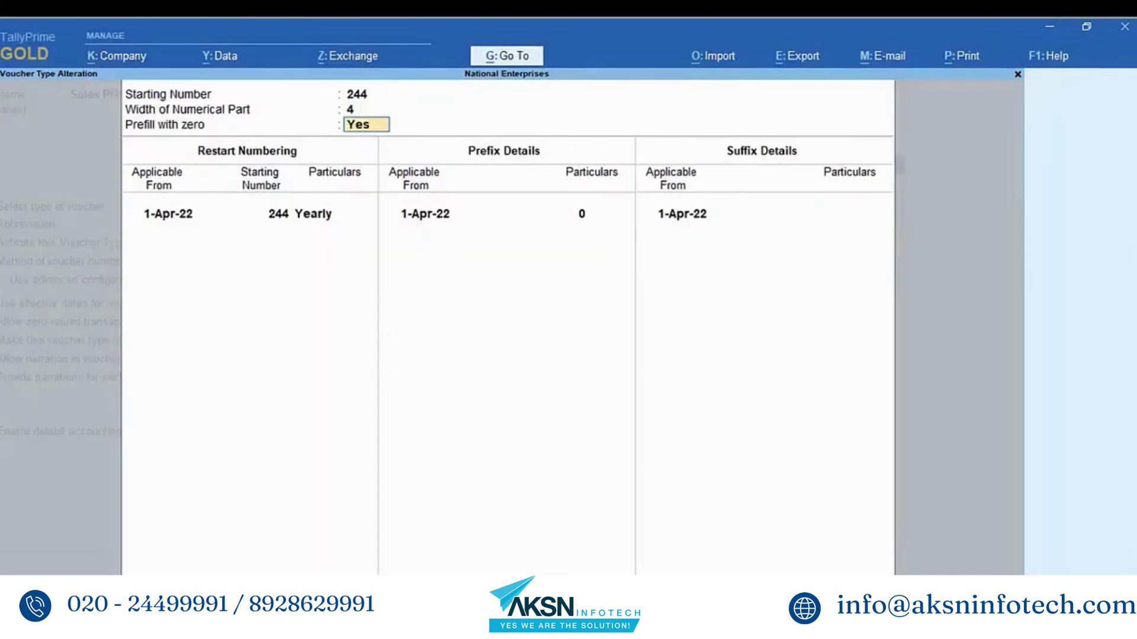
{"action": "key", "text": "n"}
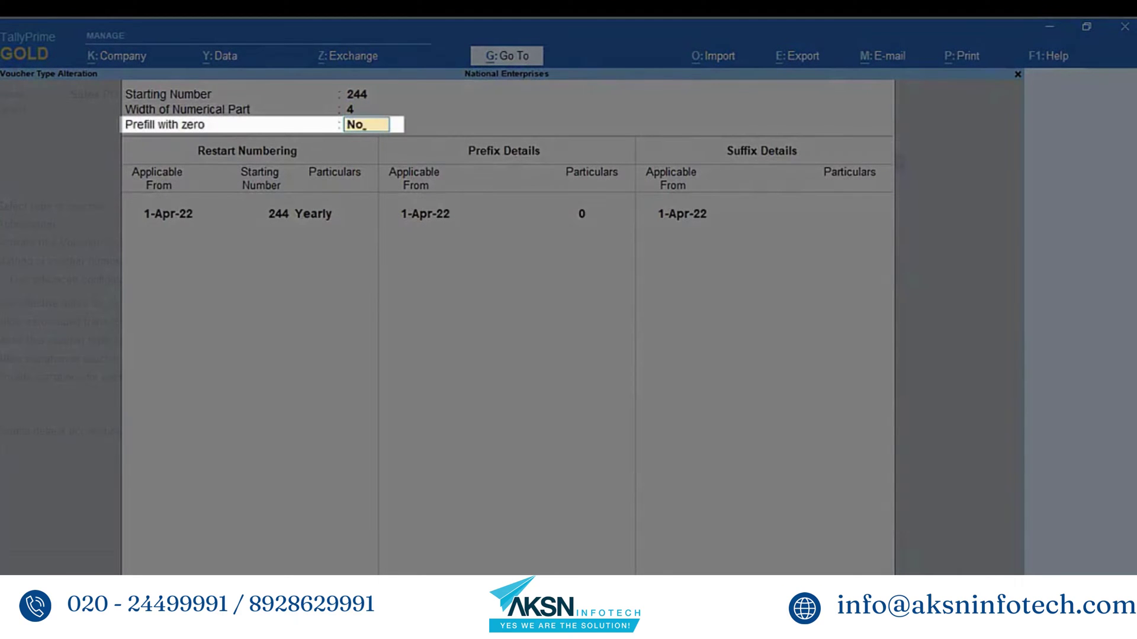
{"action": "key", "text": "Return"}
{"action": "key", "text": "Return"}
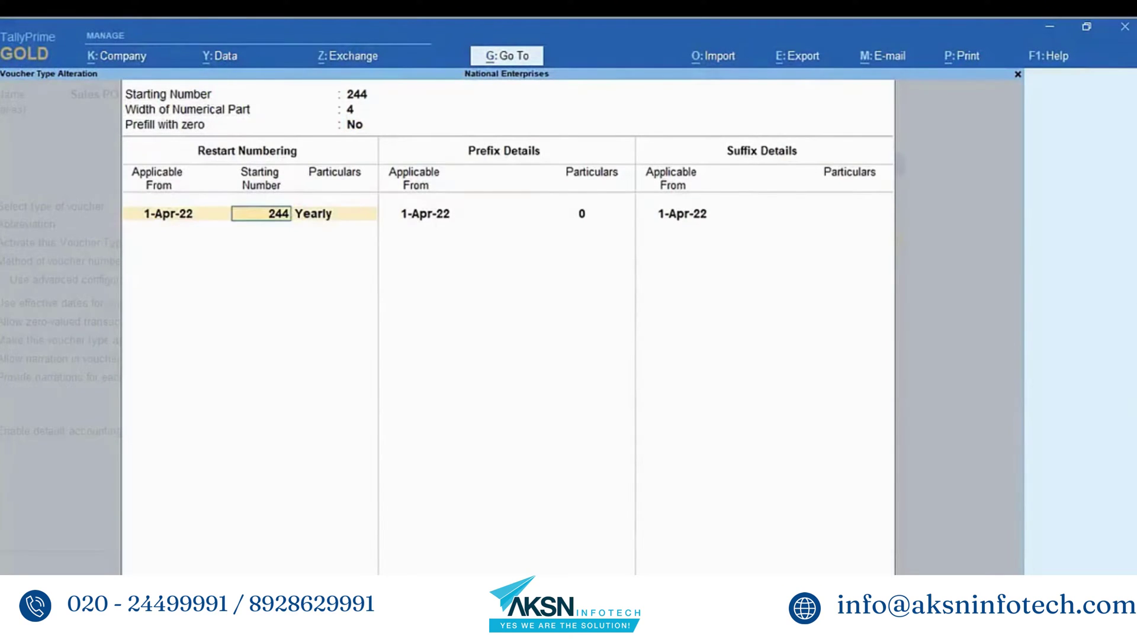
{"action": "key", "text": "Return"}
{"action": "key", "text": "Return"}
{"action": "key", "text": "Return"}
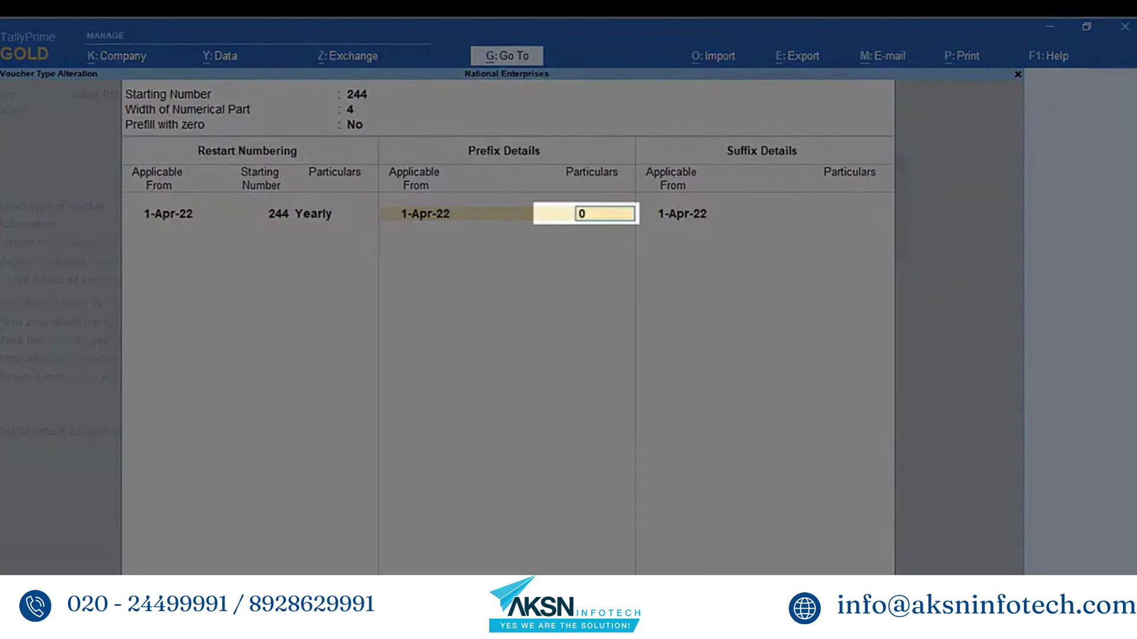
{"action": "key", "text": "BackSpace"}
{"action": "key", "text": "Return"}
{"action": "key", "text": "Return"}
{"action": "key", "text": "Return"}
{"action": "key", "text": "Return"}
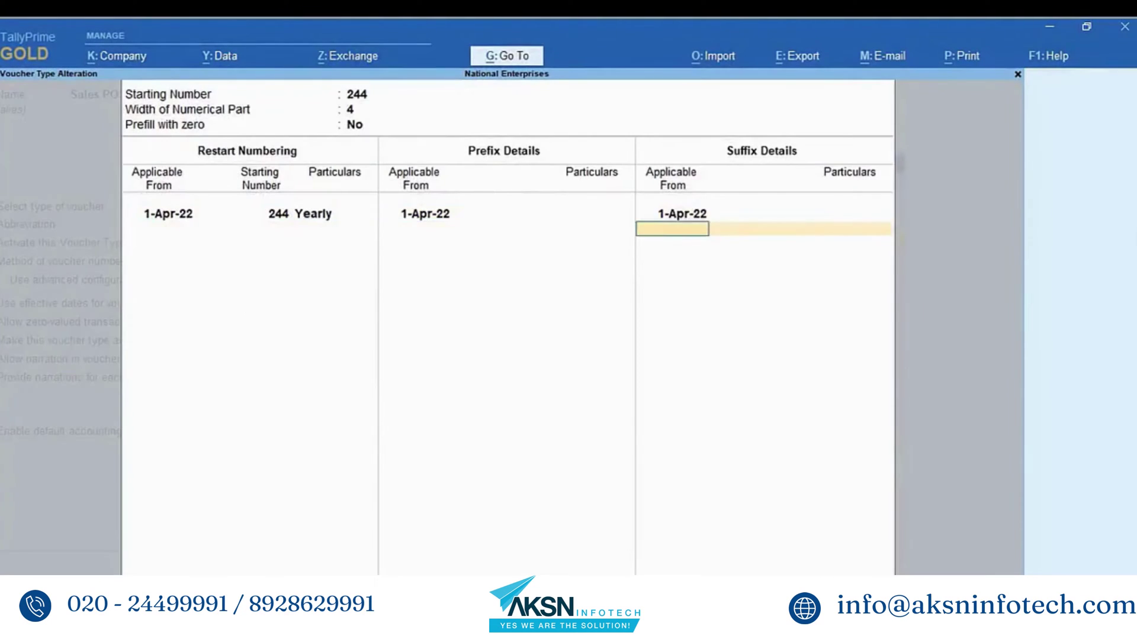
{"action": "key", "text": "Return"}
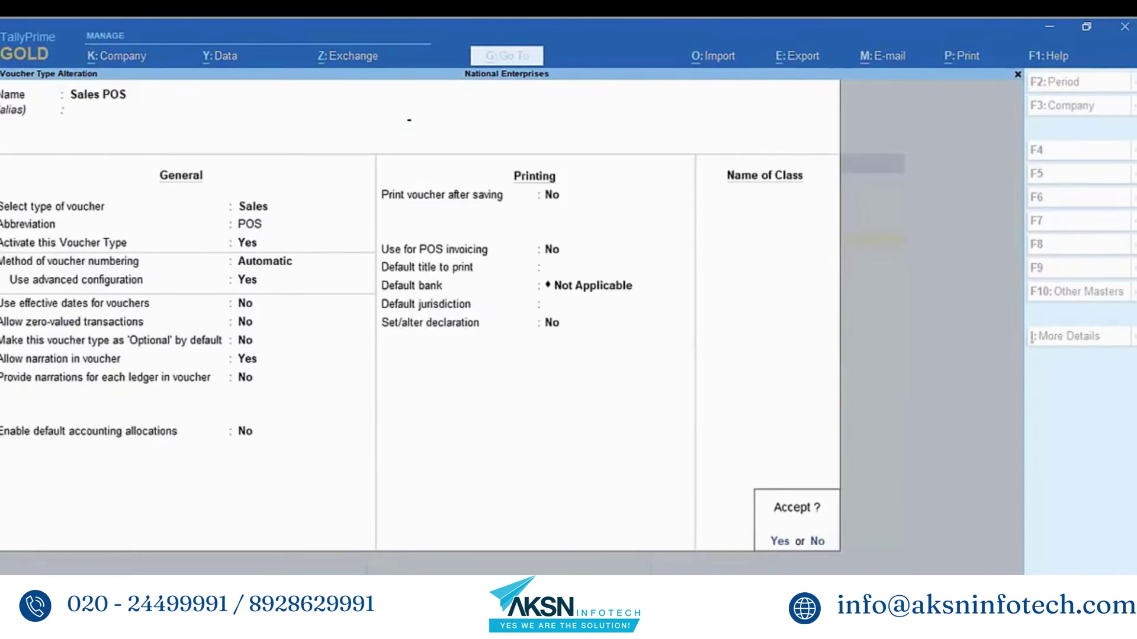
{"action": "key", "text": "Return"}
{"action": "key", "text": "Escape"}
{"action": "key", "text": "Escape"}
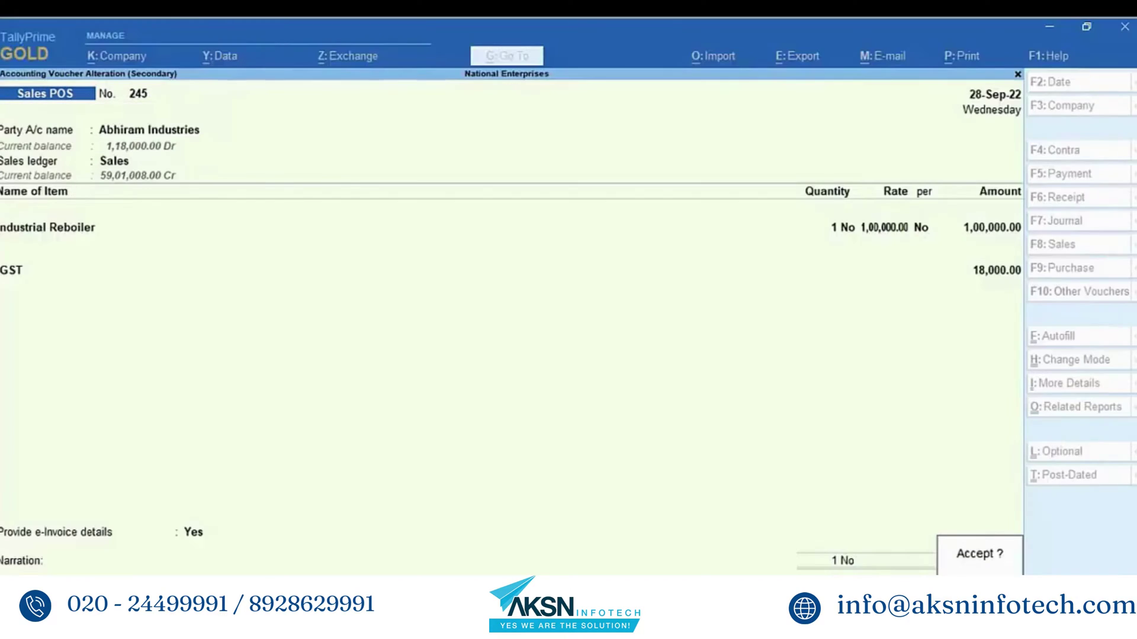
- Resend voucher 245 for e-Invoice generation, then reopen it from the IRN-generated vouchers list
{"action": "key", "text": "Return"}
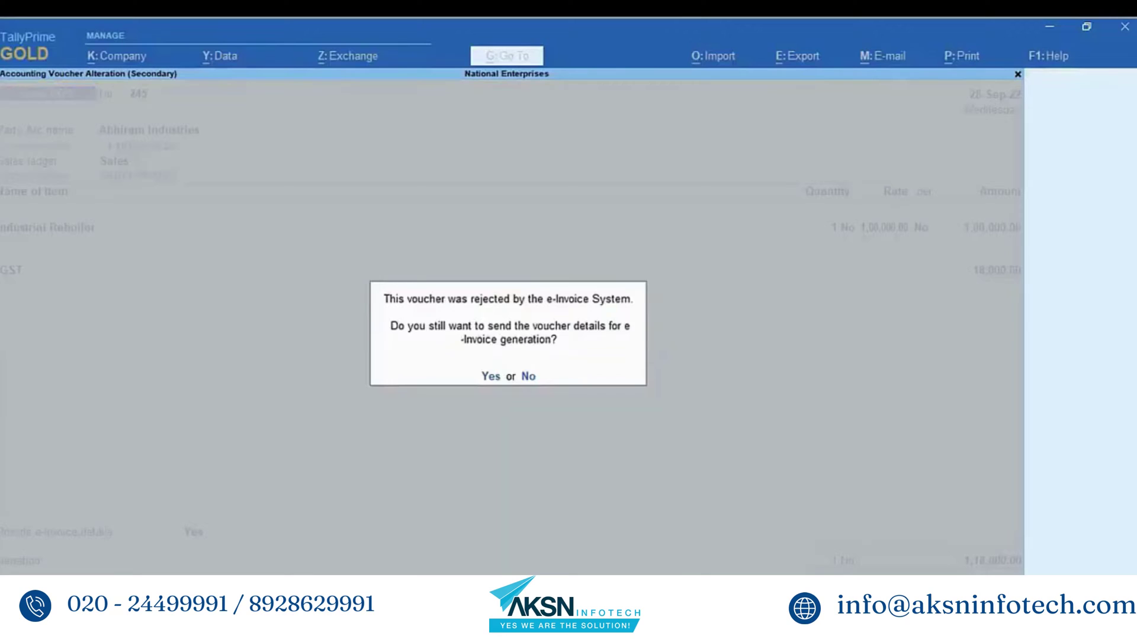
{"action": "key", "text": "y"}
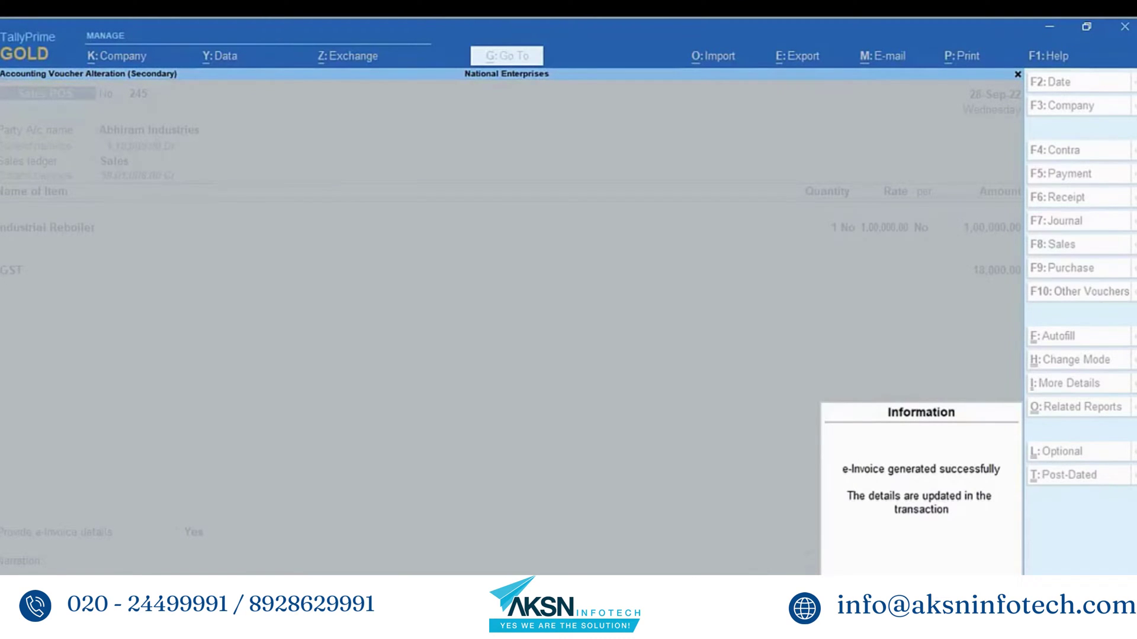
{"action": "key", "text": "Return"}
{"action": "key", "text": "Return"}
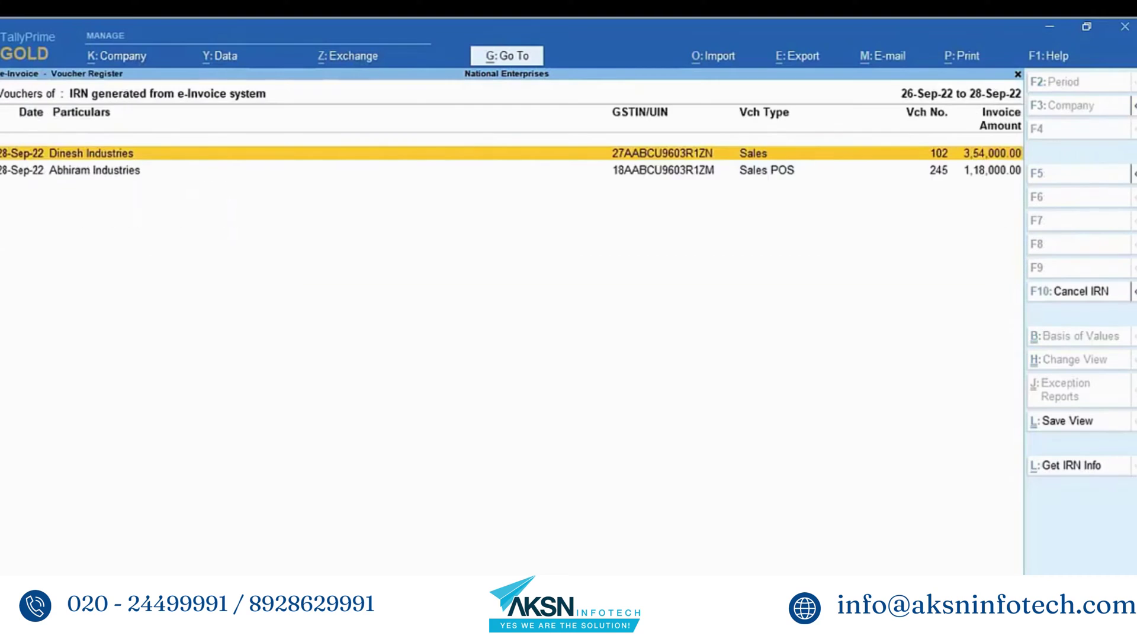
{"action": "key", "text": "Down"}
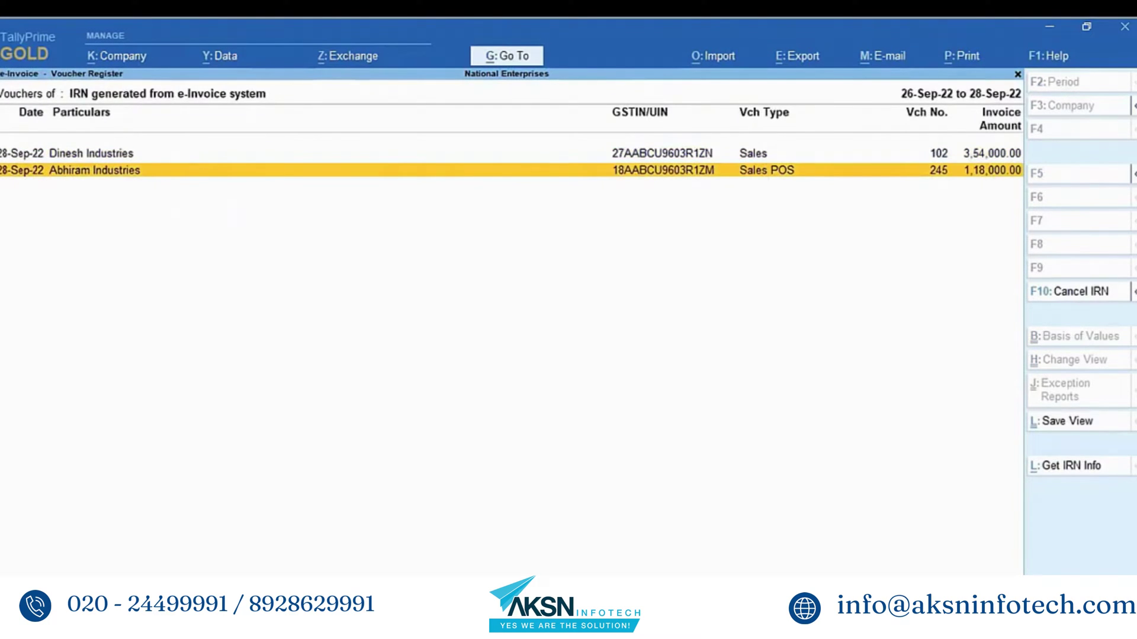
{"action": "key", "text": "Return"}
{"action": "left_click", "coordinate": [198, 535]}
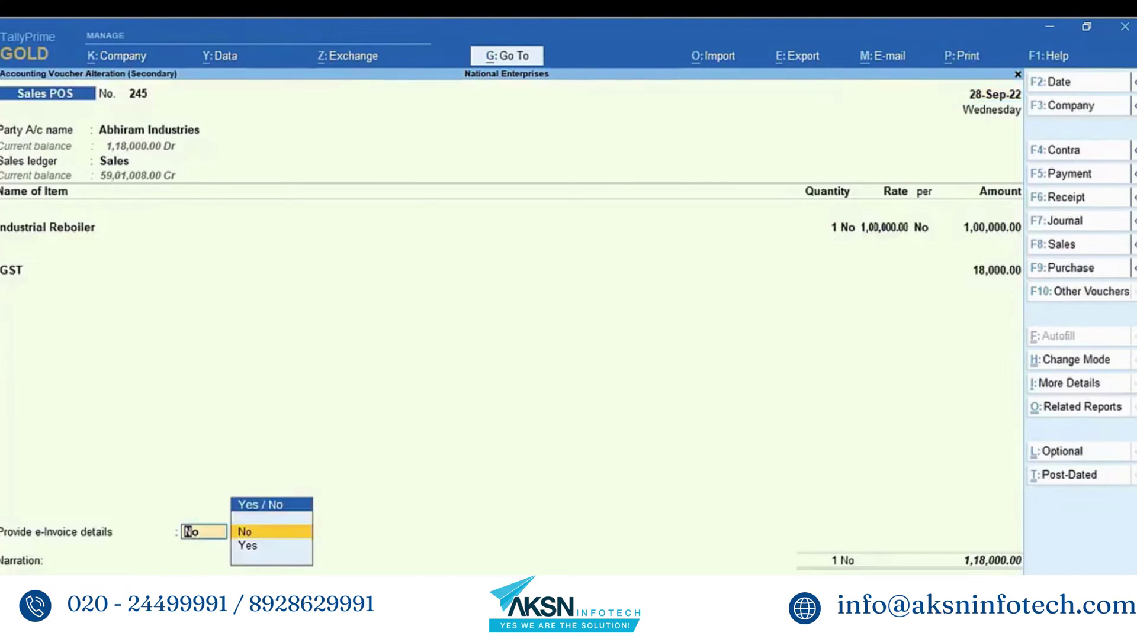
- View the e-Invoice details for voucher 245
{"action": "left_click", "coordinate": [242, 546]}
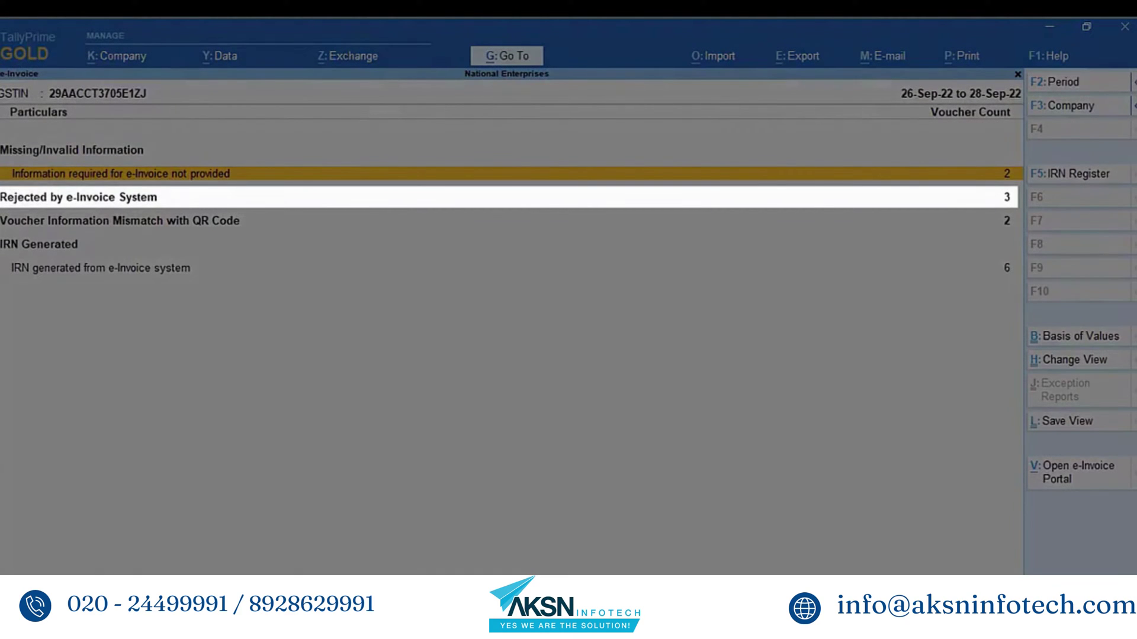
- List the three e-Invoice-rejected vouchers and select voucher 107, which failed amount validation
{"action": "left_click", "coordinate": [78, 196]}
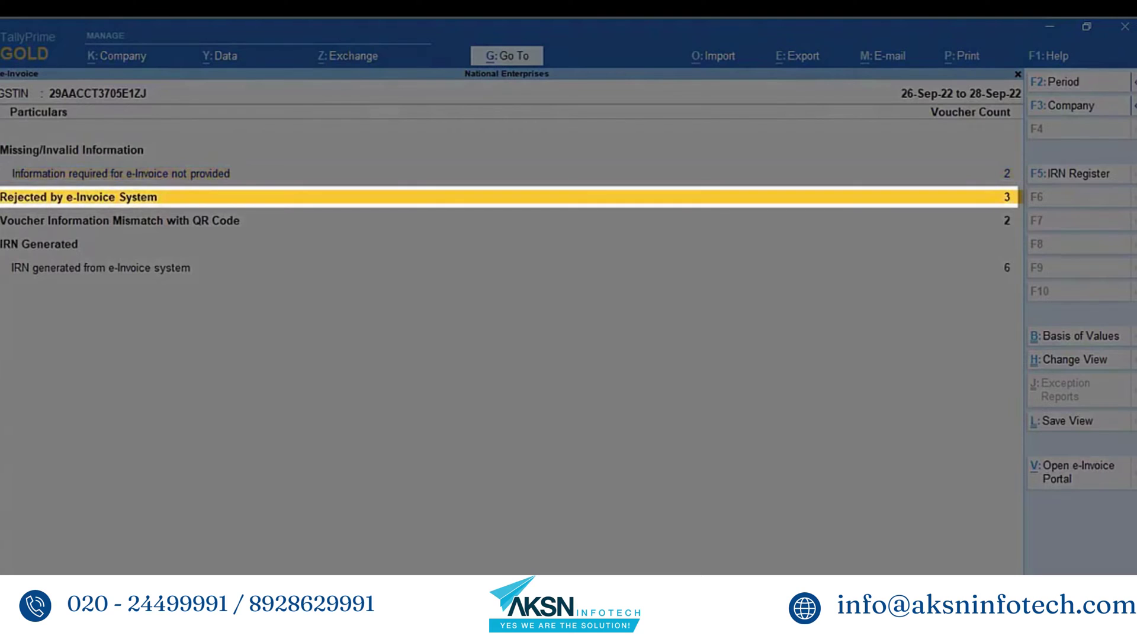
{"action": "key", "text": "Return"}
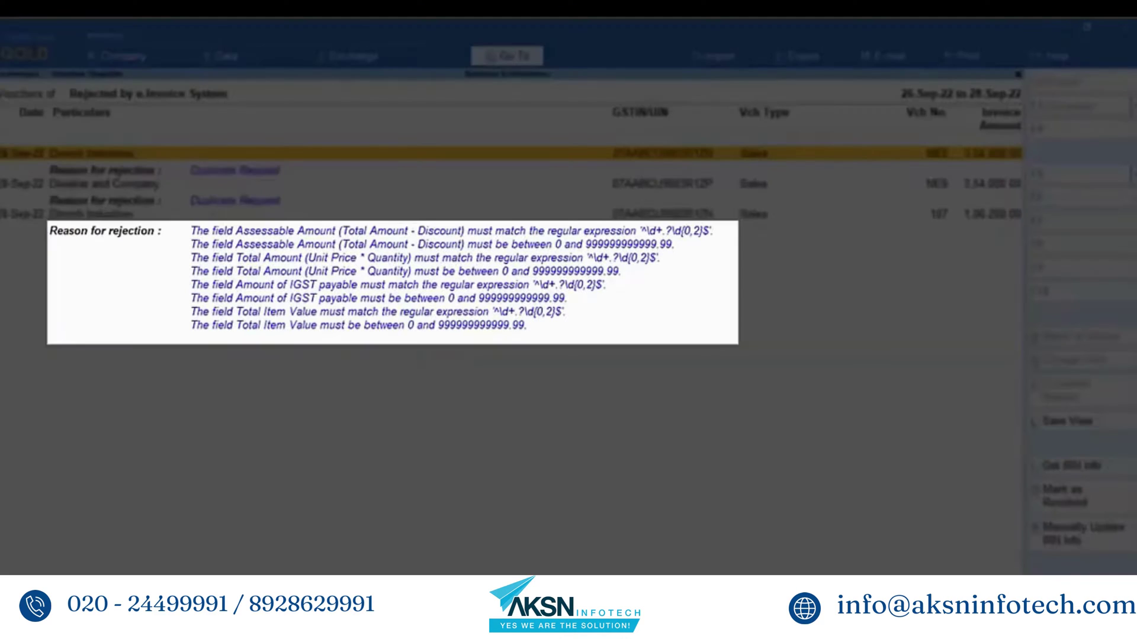
{"action": "key", "text": "Down"}
{"action": "key", "text": "Down"}
{"action": "key", "text": "Down"}
{"action": "key", "text": "Down"}
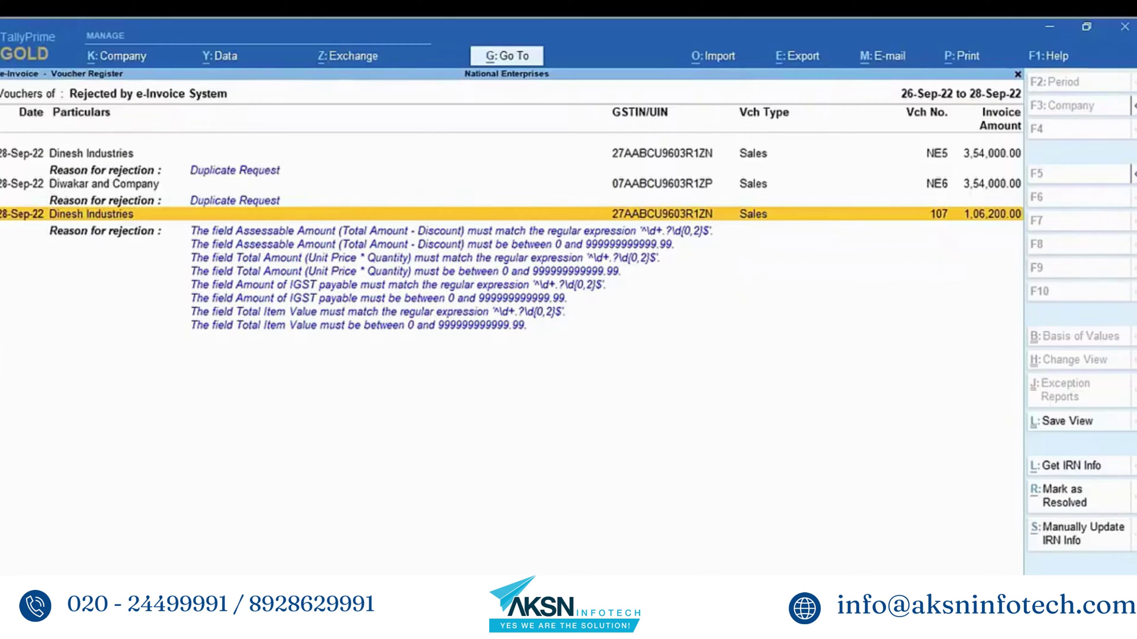
{"action": "key", "text": "alt+g"}
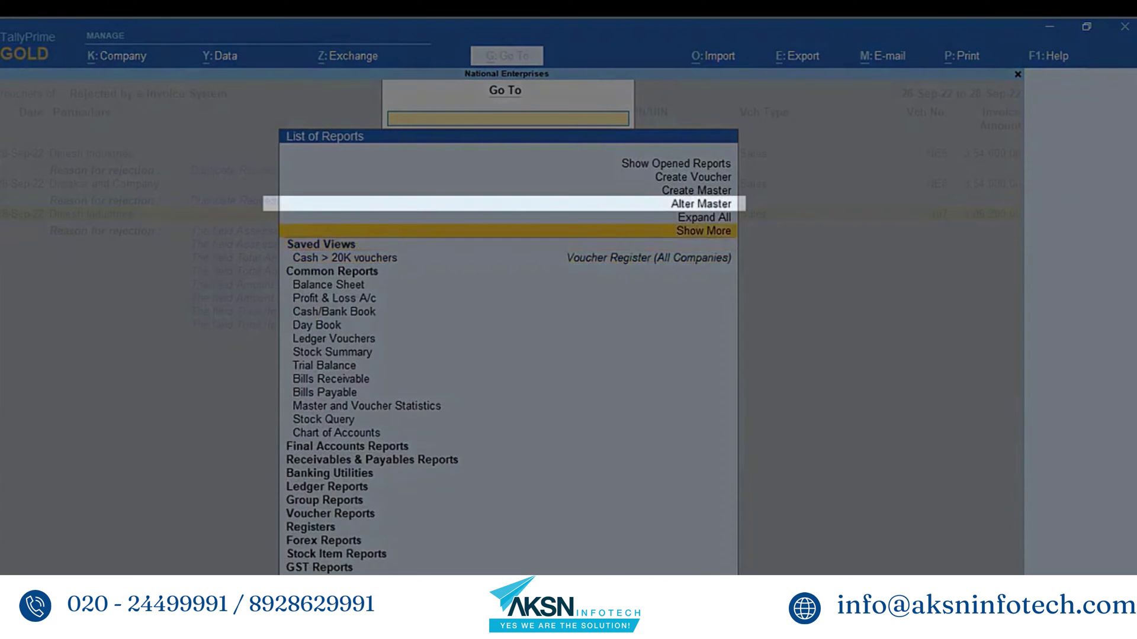
- Open the Discount ledger for alteration
{"action": "left_click", "coordinate": [700, 204]}
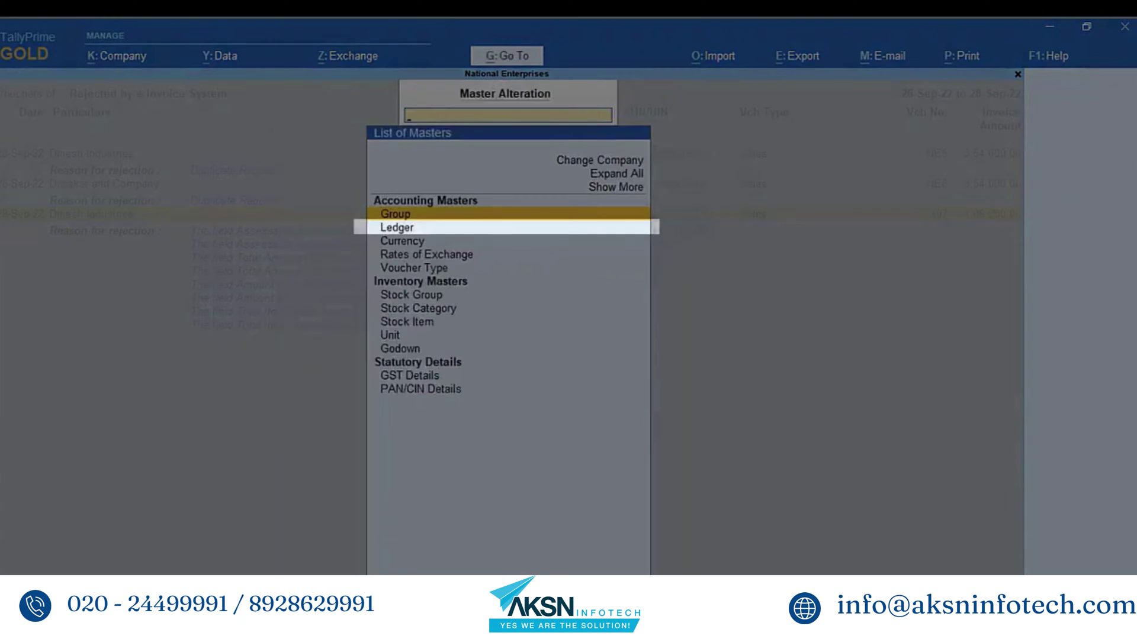
{"action": "key", "text": "Down"}
{"action": "key", "text": "Return"}
{"action": "key", "text": "Down"}
{"action": "key", "text": "Down"}
{"action": "key", "text": "Down"}
{"action": "key", "text": "Down"}
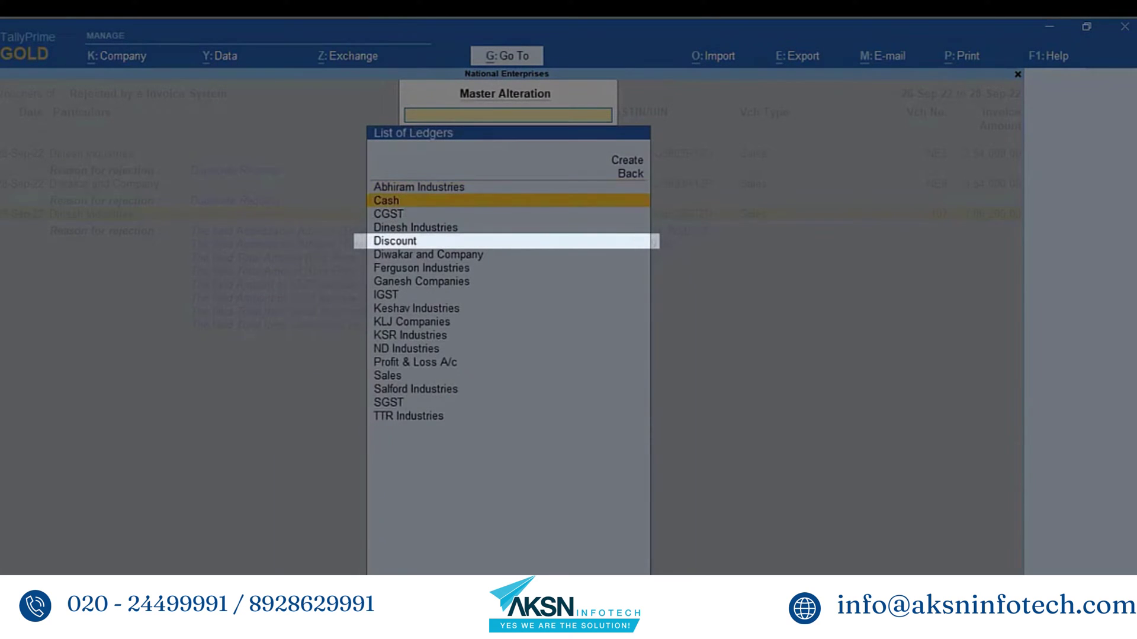
{"action": "key", "text": "Return"}
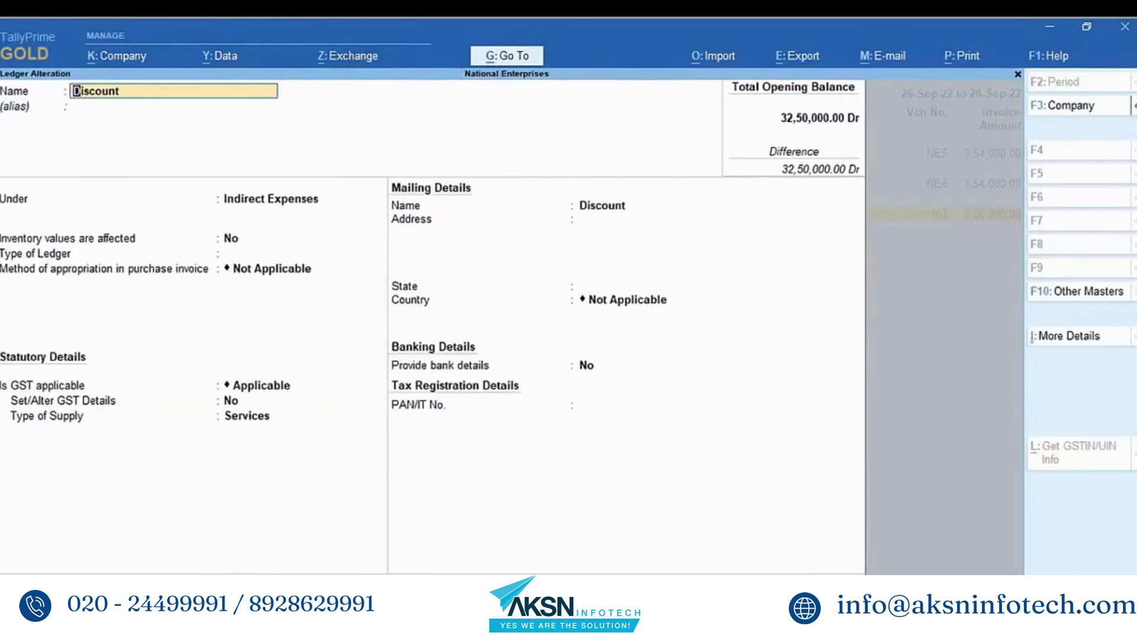
- Set GST to Not Applicable, include in GST assessable value apportioned to Both, and save
{"action": "key", "text": "Return"}
{"action": "key", "text": "Return"}
{"action": "key", "text": "Return"}
{"action": "key", "text": "Return"}
{"action": "key", "text": "Return"}
{"action": "key", "text": "Return"}
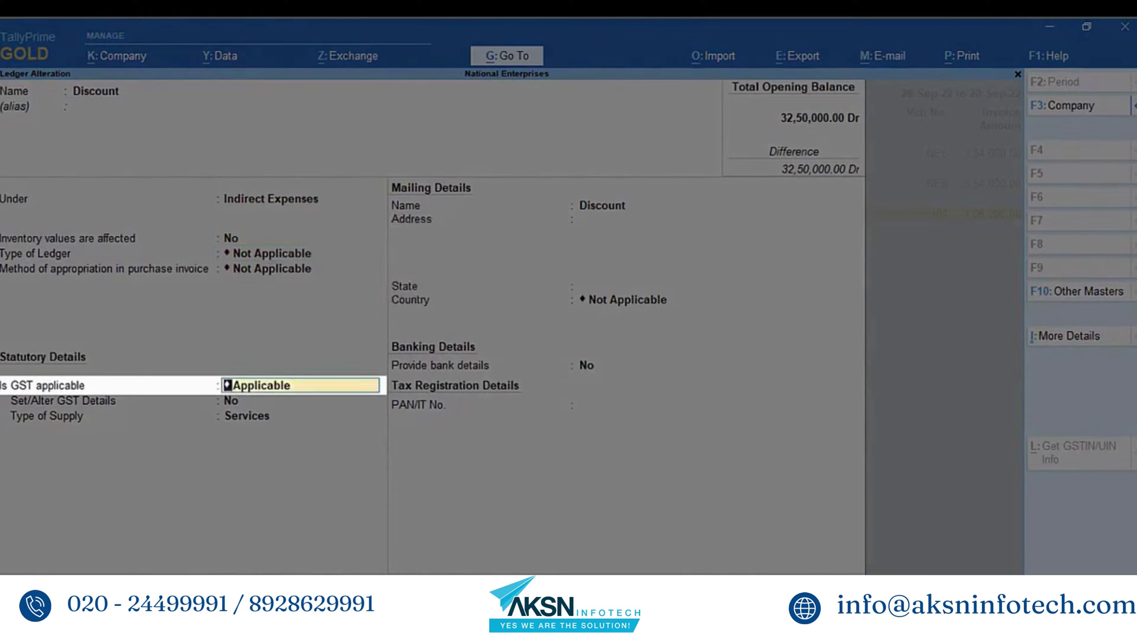
{"action": "type", "text": "N"}
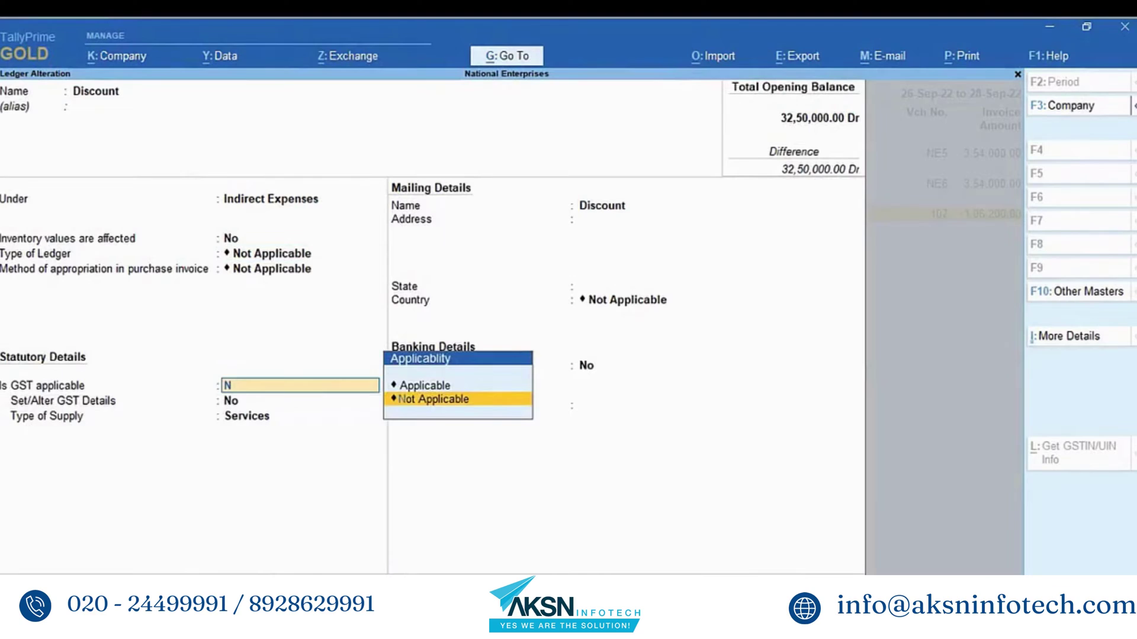
{"action": "key", "text": "Return"}
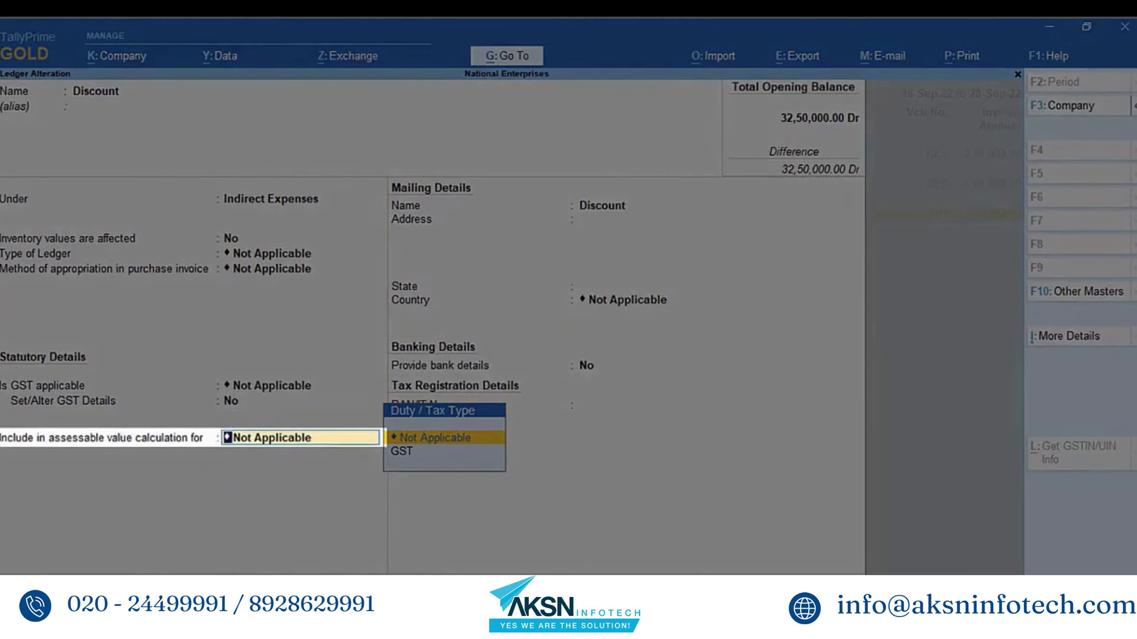
{"action": "key", "text": "Down"}
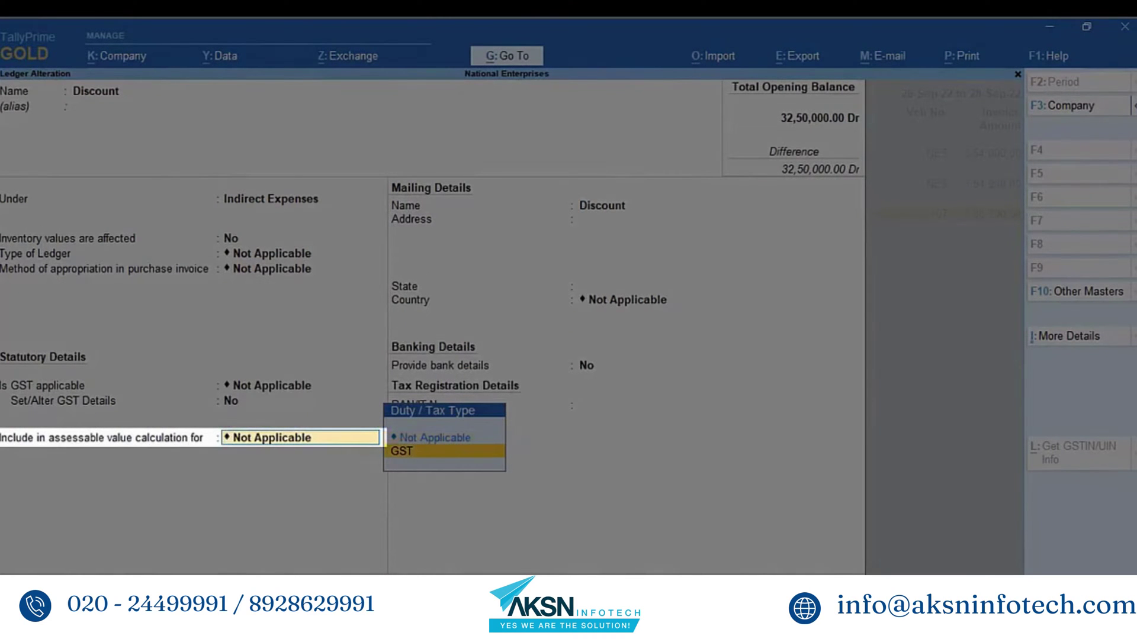
{"action": "key", "text": "Return"}
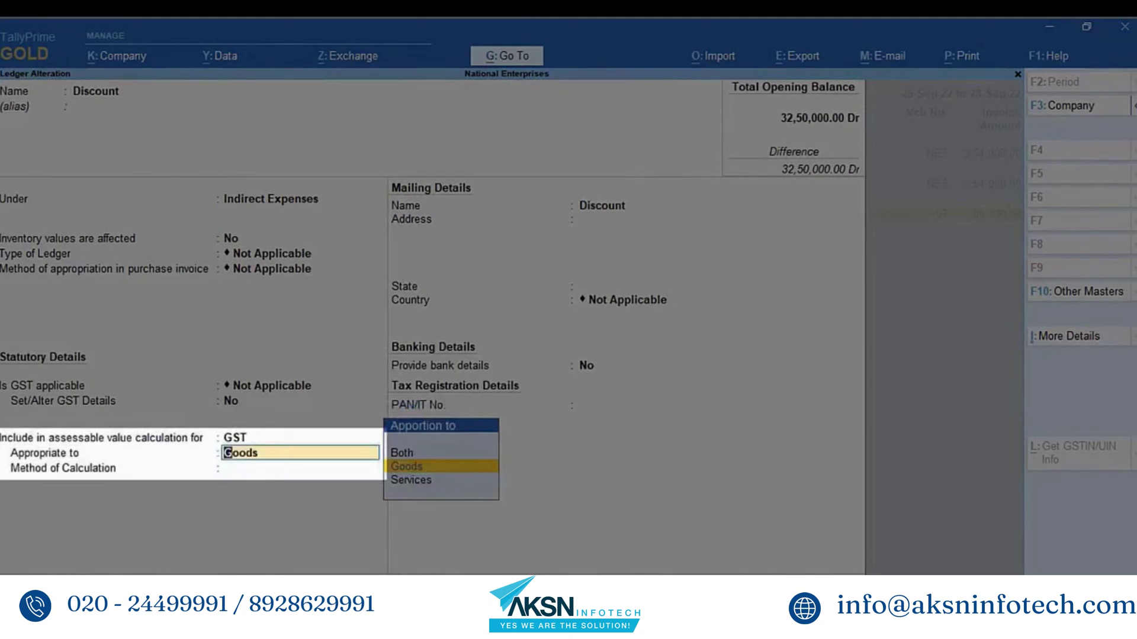
{"action": "key", "text": "Up"}
{"action": "key", "text": "Return"}
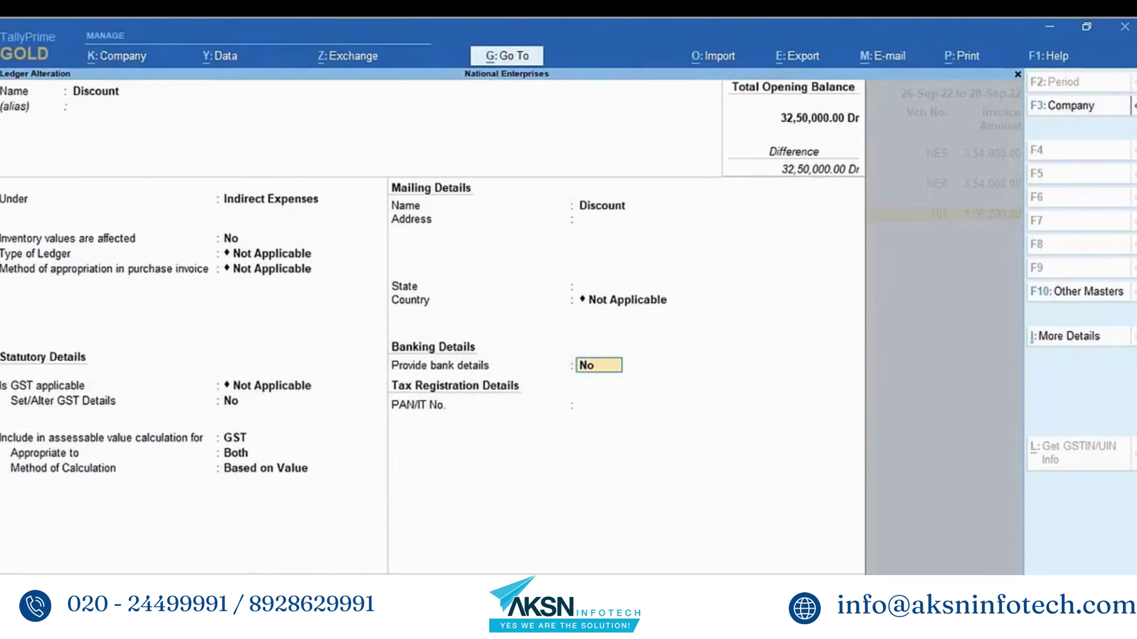
{"action": "key", "text": "ctrl+a"}
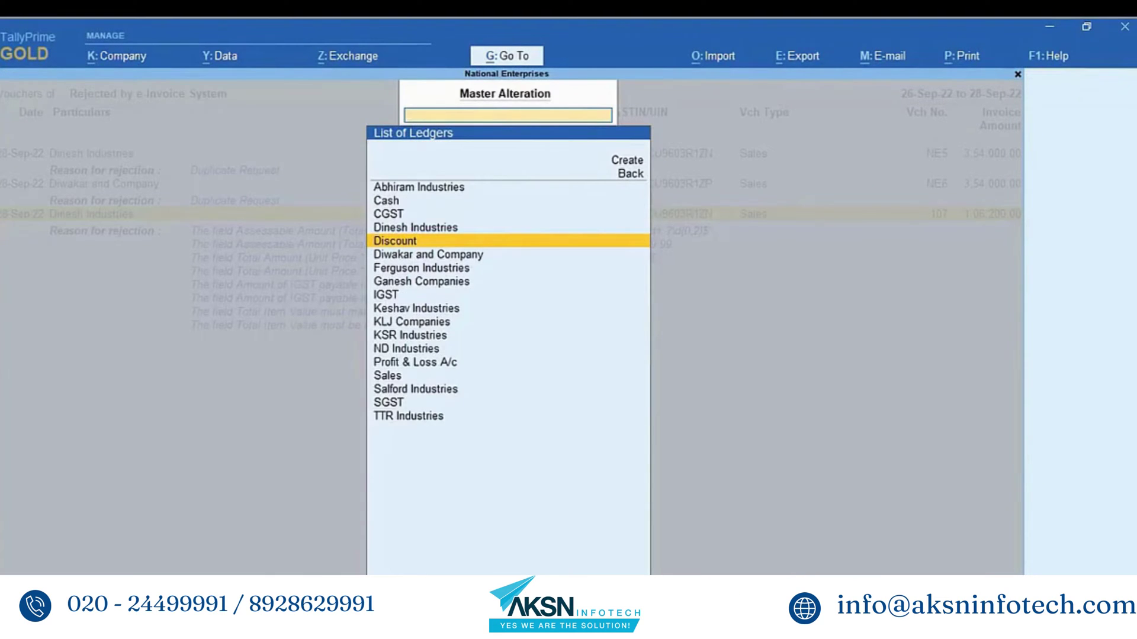
- Resend voucher 107 for e-Invoice generation and view its e-Invoice details
{"action": "key", "text": "Escape"}
{"action": "key", "text": "Escape"}
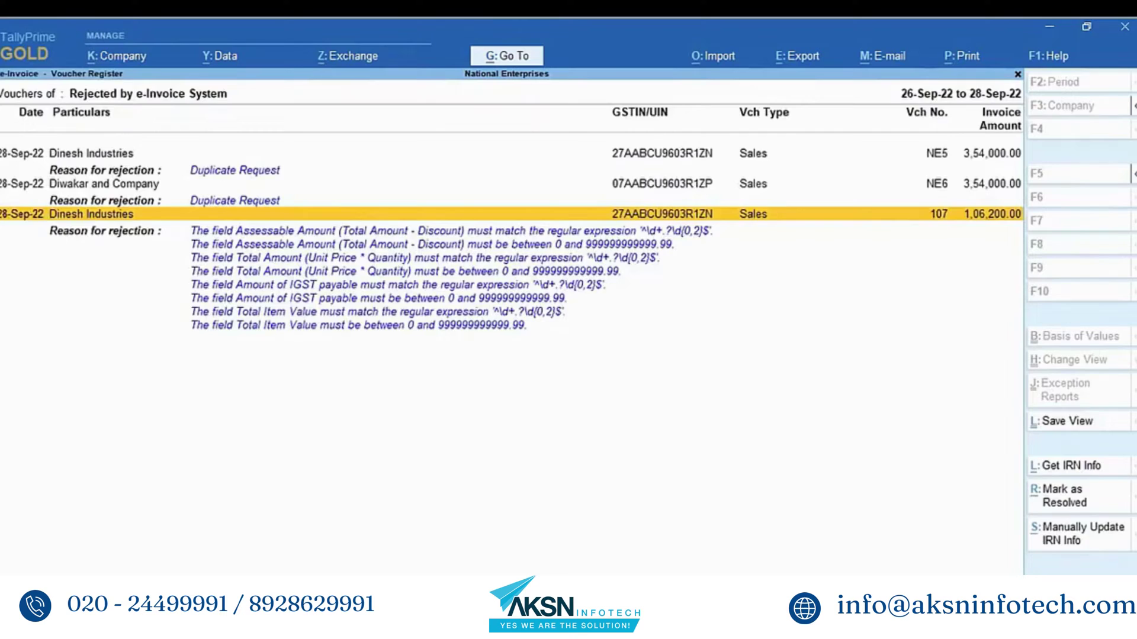
{"action": "key", "text": "Return"}
{"action": "key", "text": "Return"}
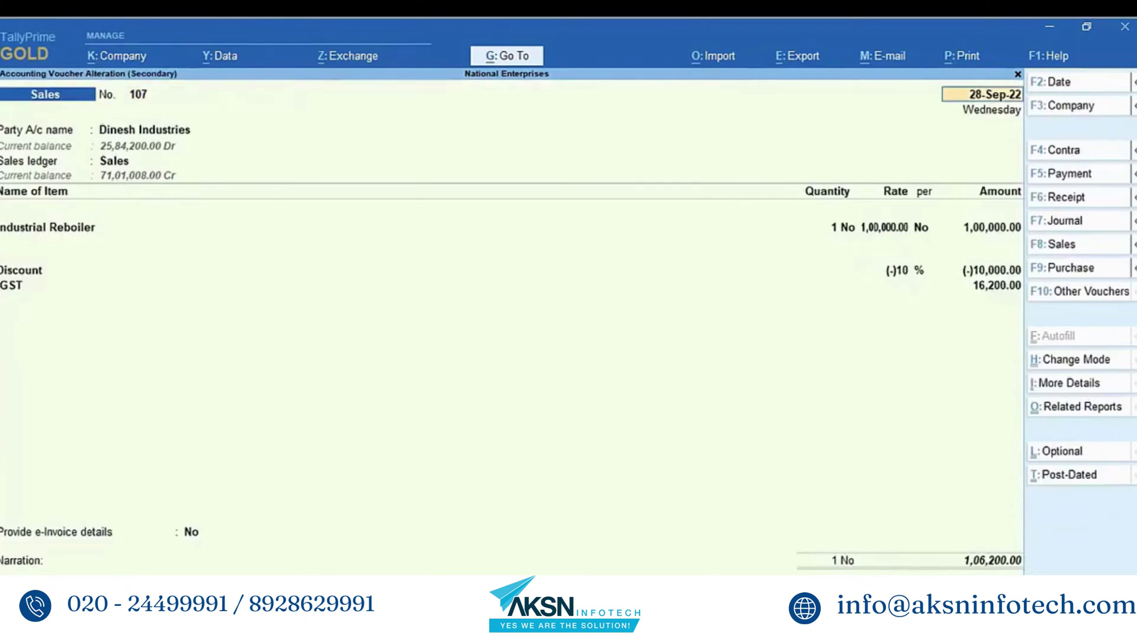
{"action": "key", "text": "ctrl+a"}
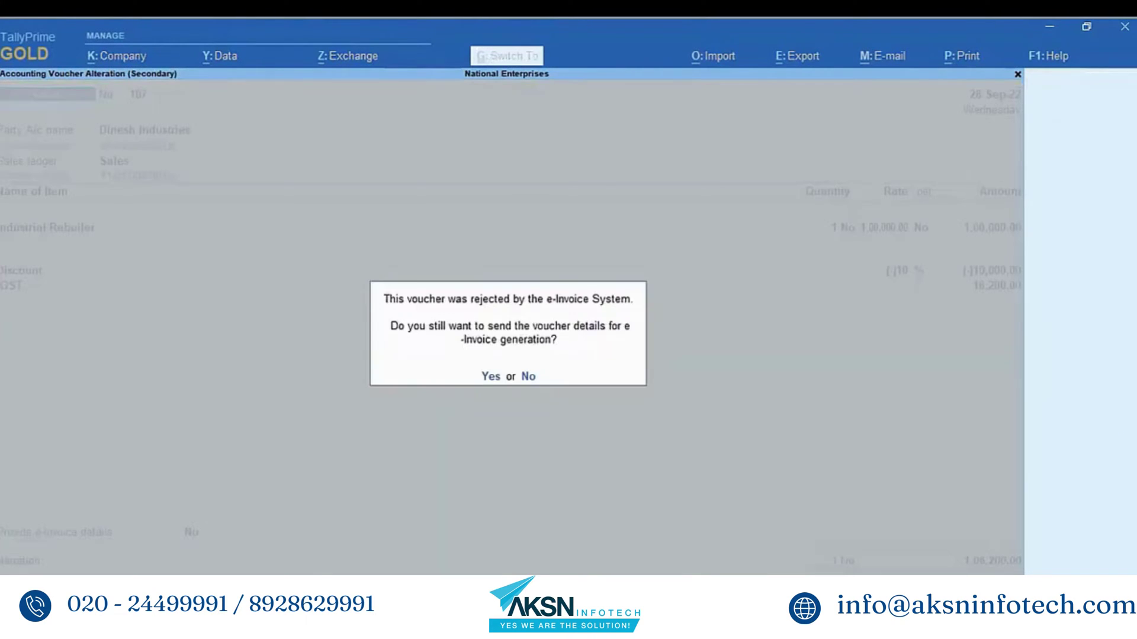
{"action": "key", "text": "y"}
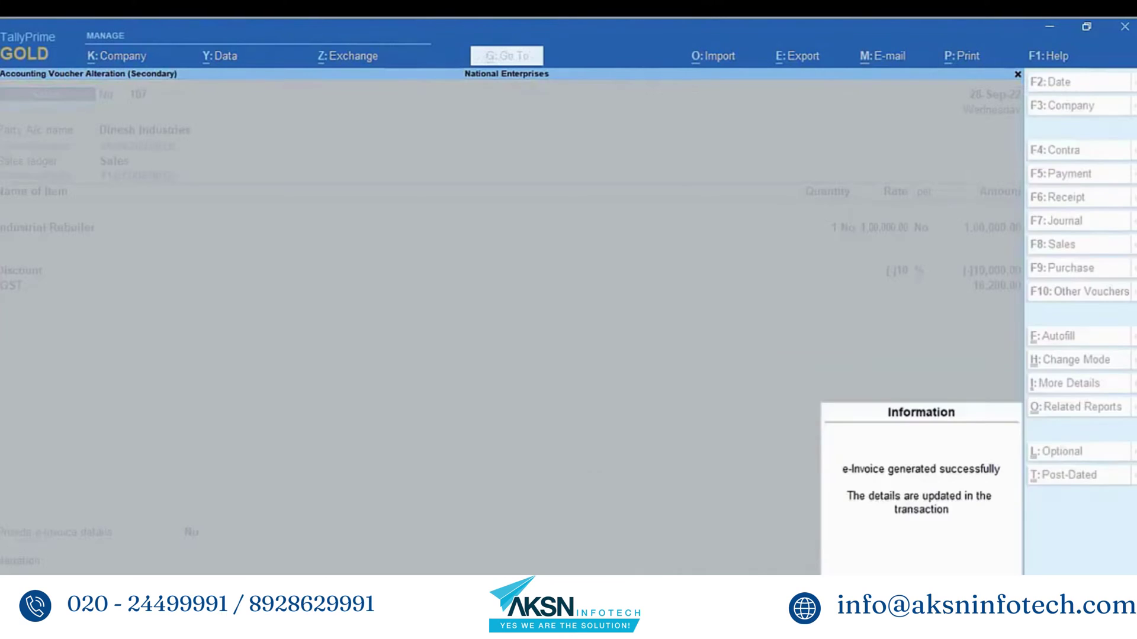
{"action": "key", "text": "Return"}
{"action": "key", "text": "Return"}
{"action": "key", "text": "Return"}
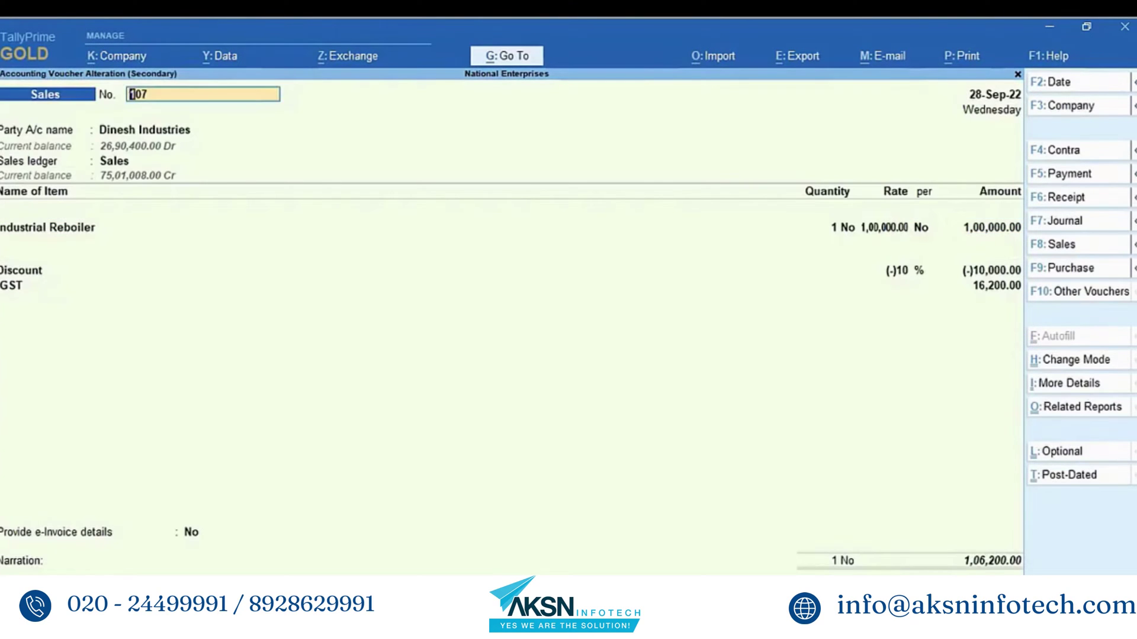
{"action": "left_click", "coordinate": [195, 532]}
{"action": "key", "text": "y"}
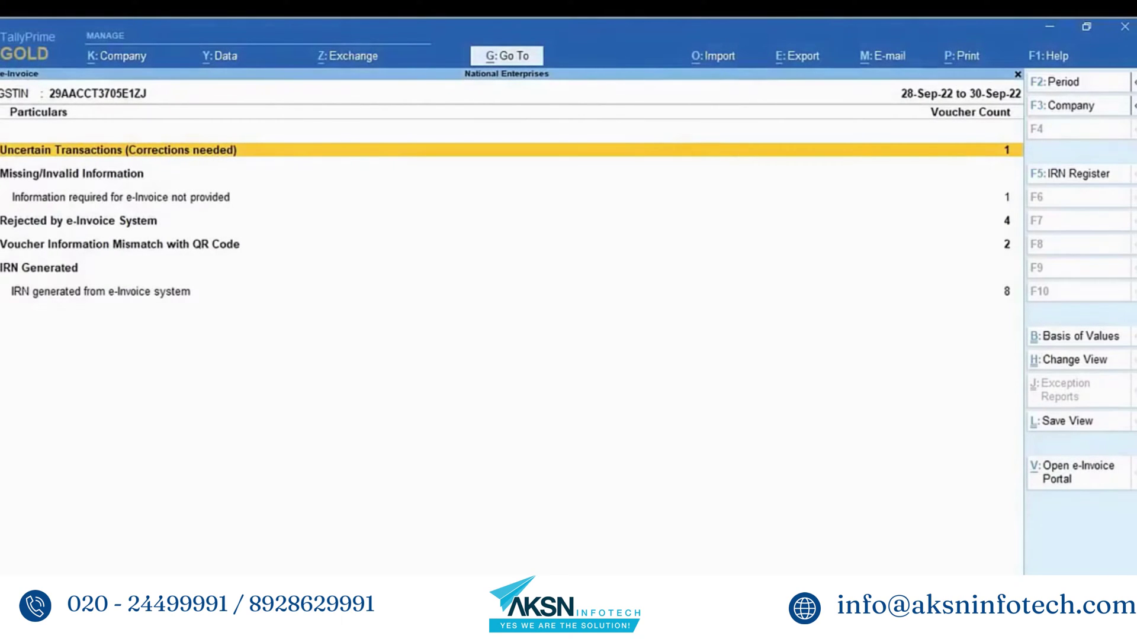
- List the four e-Invoice-rejected vouchers and select voucher 110, dated 30-Sep-22
{"action": "key", "text": "Down"}
{"action": "key", "text": "Down"}
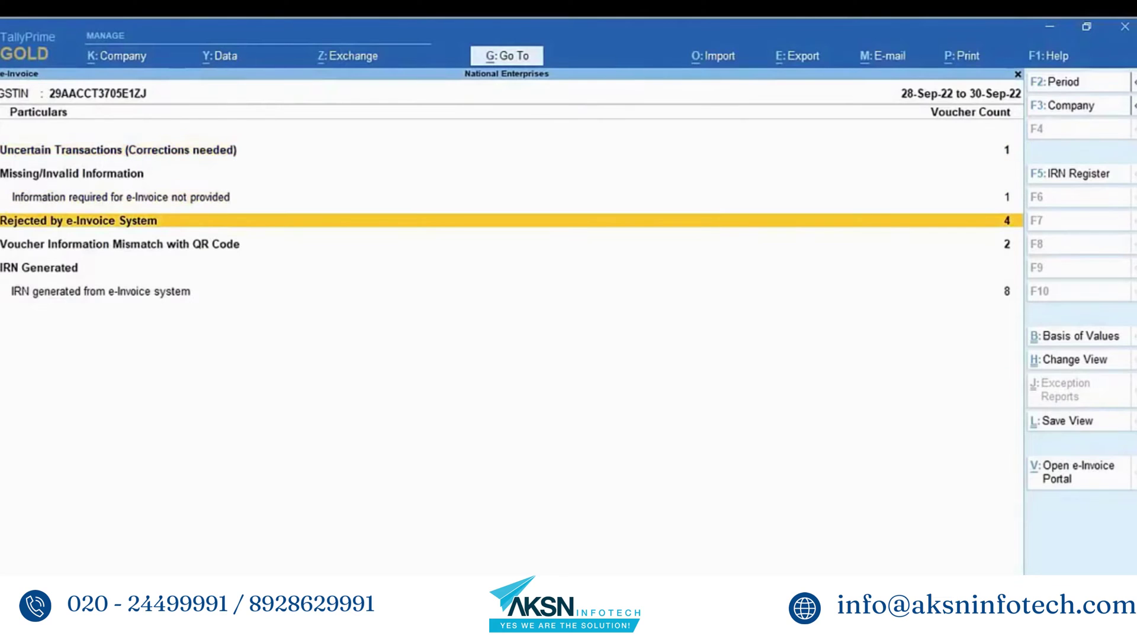
{"action": "key", "text": "Return"}
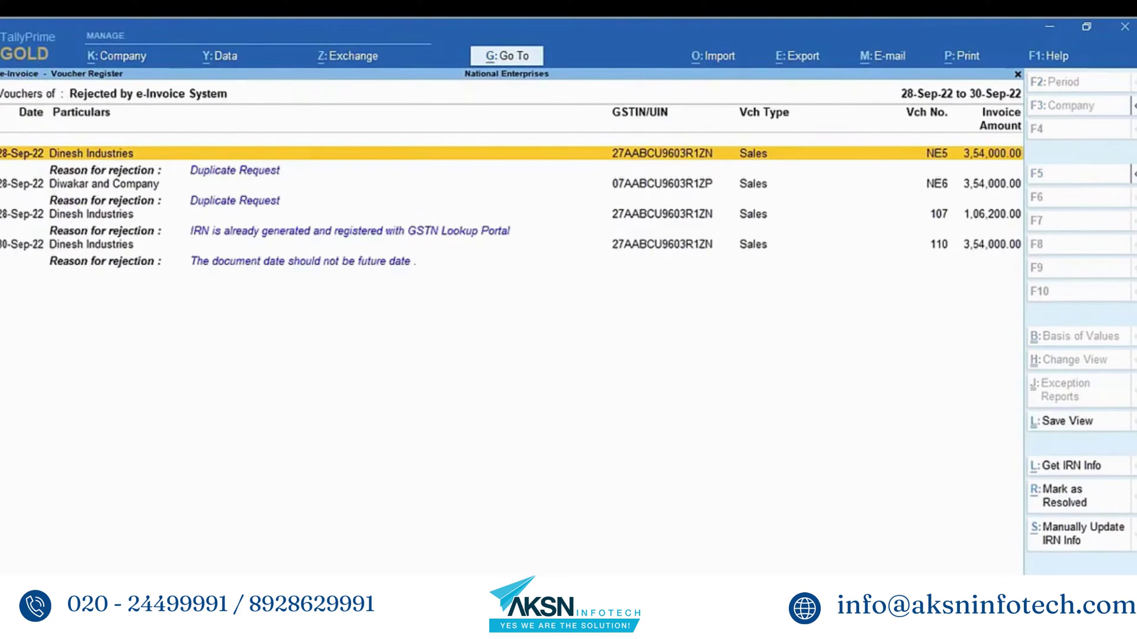
{"action": "key", "text": "Down"}
{"action": "key", "text": "Down"}
{"action": "key", "text": "Down"}
{"action": "key", "text": "Down"}
{"action": "key", "text": "Down"}
{"action": "key", "text": "Down"}
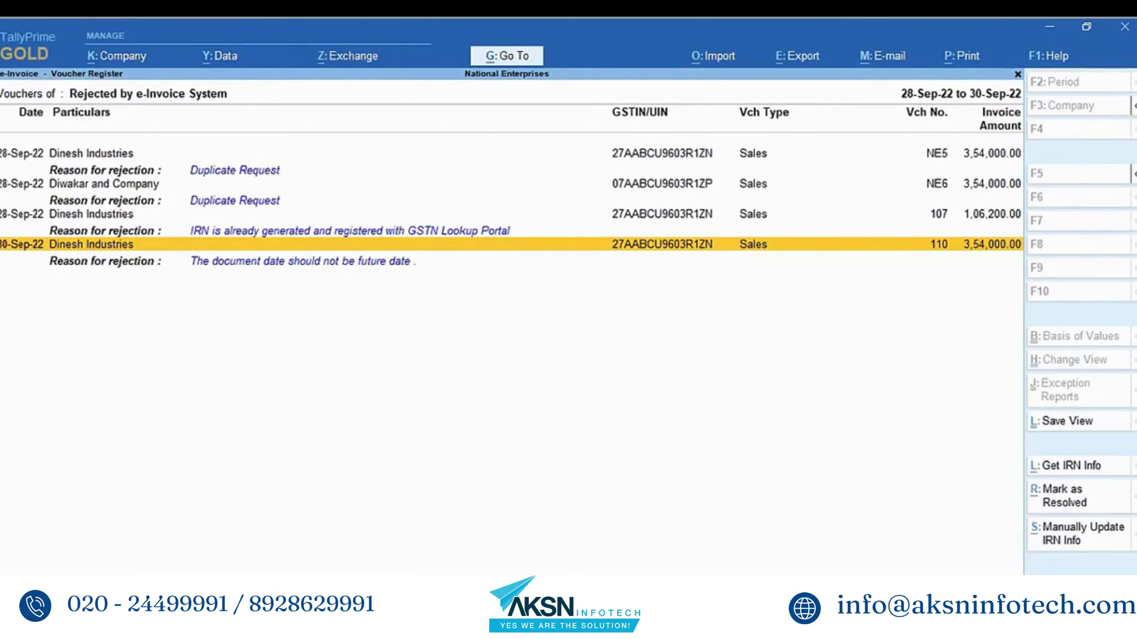
- Change sales voucher 110's date to 29-Sep-22 and save it for e-Invoice regeneration
{"action": "key", "text": "Return"}
{"action": "key", "text": "F2"}
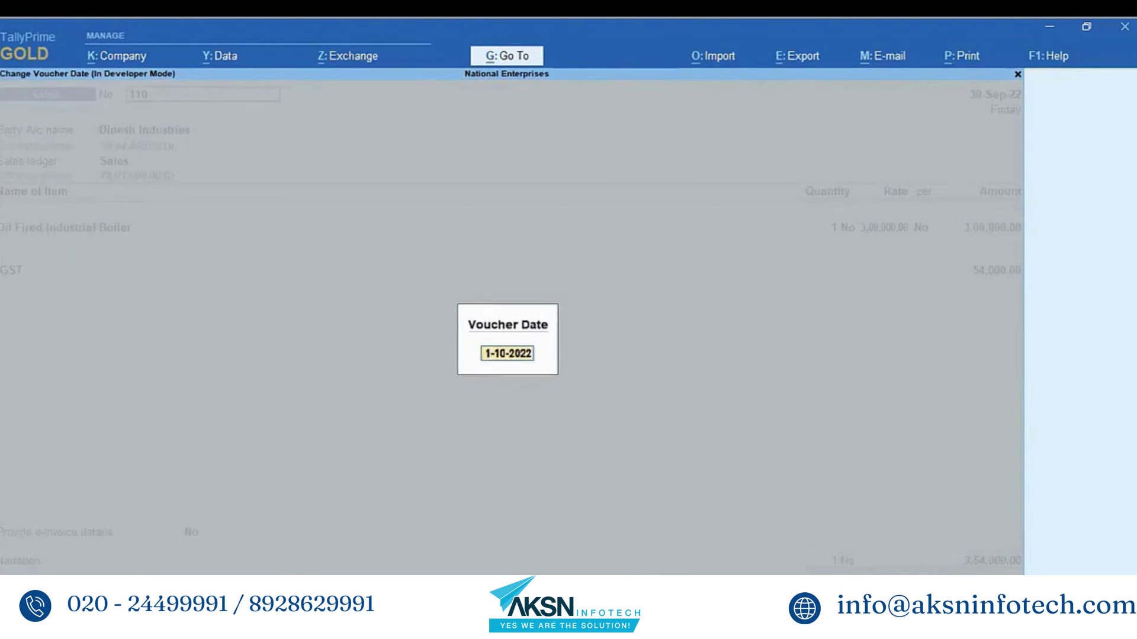
{"action": "type", "text": "29-9"}
{"action": "key", "text": "Return"}
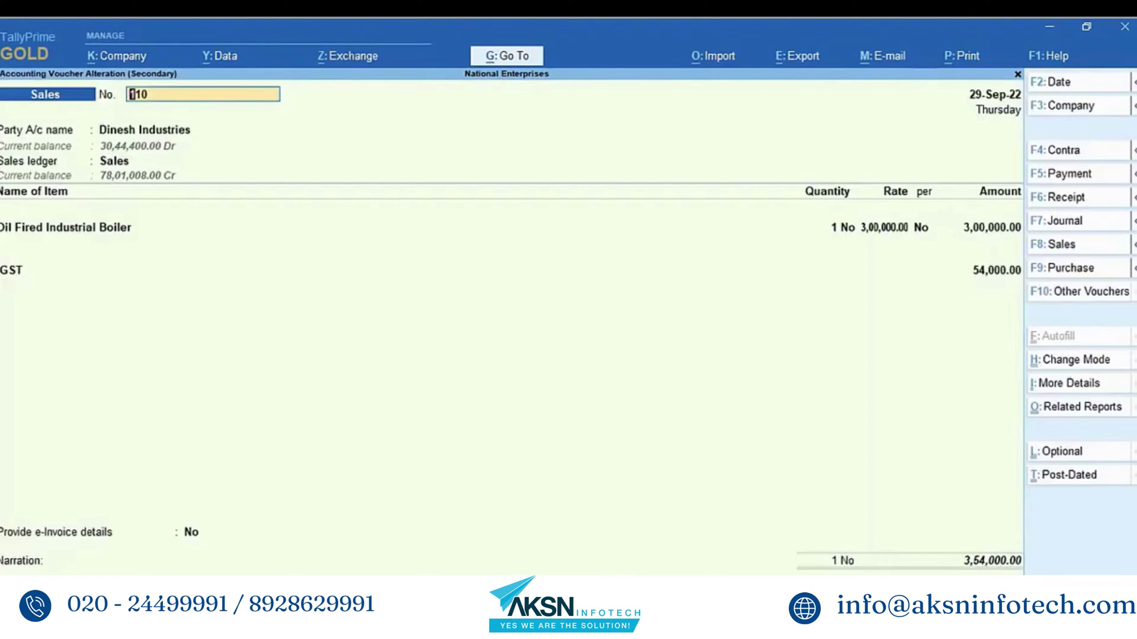
{"action": "key", "text": "ctrl+a"}
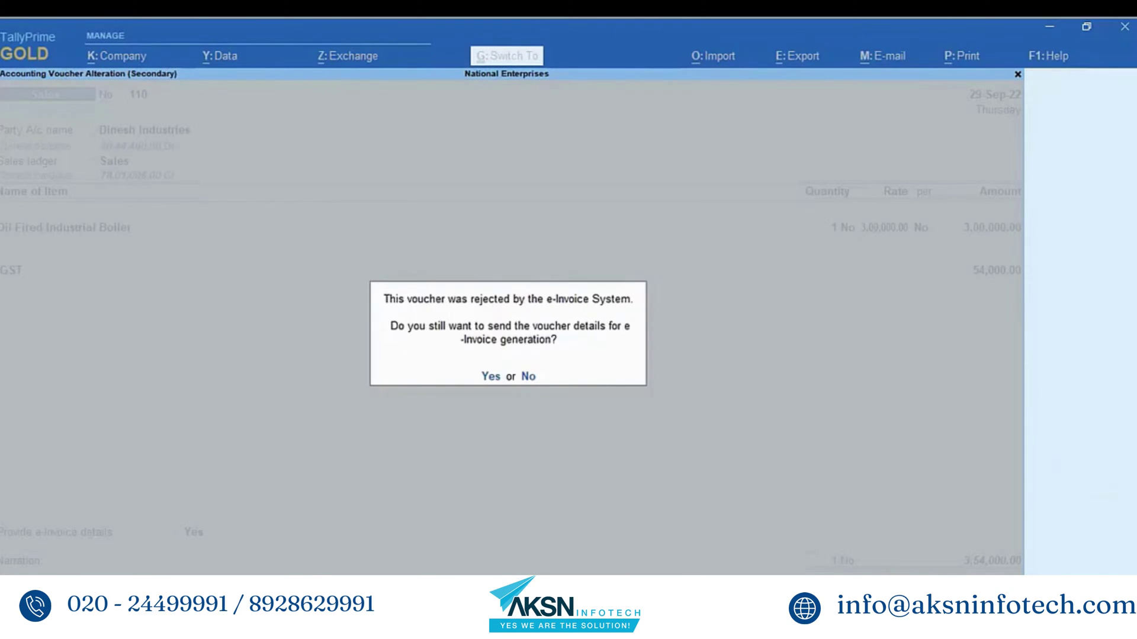
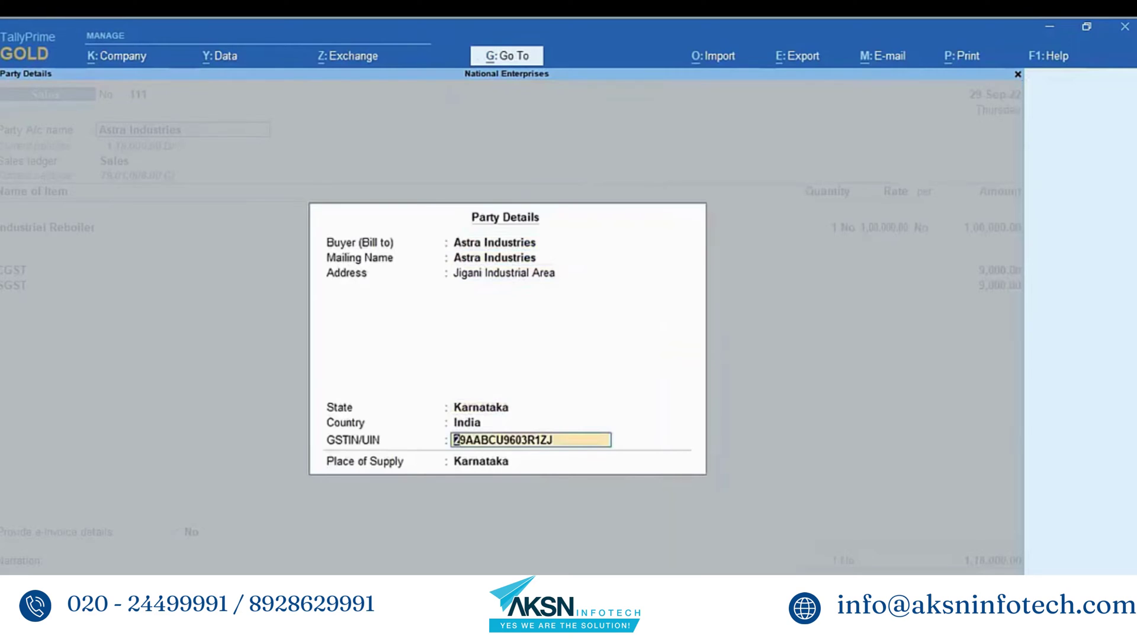
- Accept Astra Industries' party details, save voucher 111 and confirm e-invoice generation
{"action": "key", "text": "Return"}
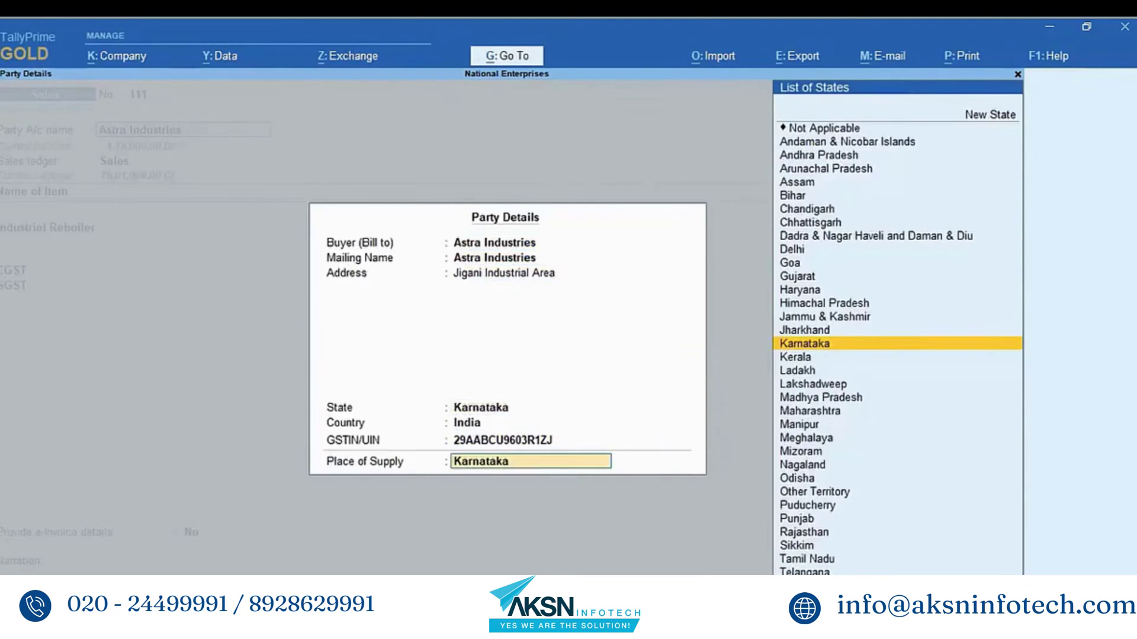
{"action": "key", "text": "Return"}
{"action": "key", "text": "Return"}
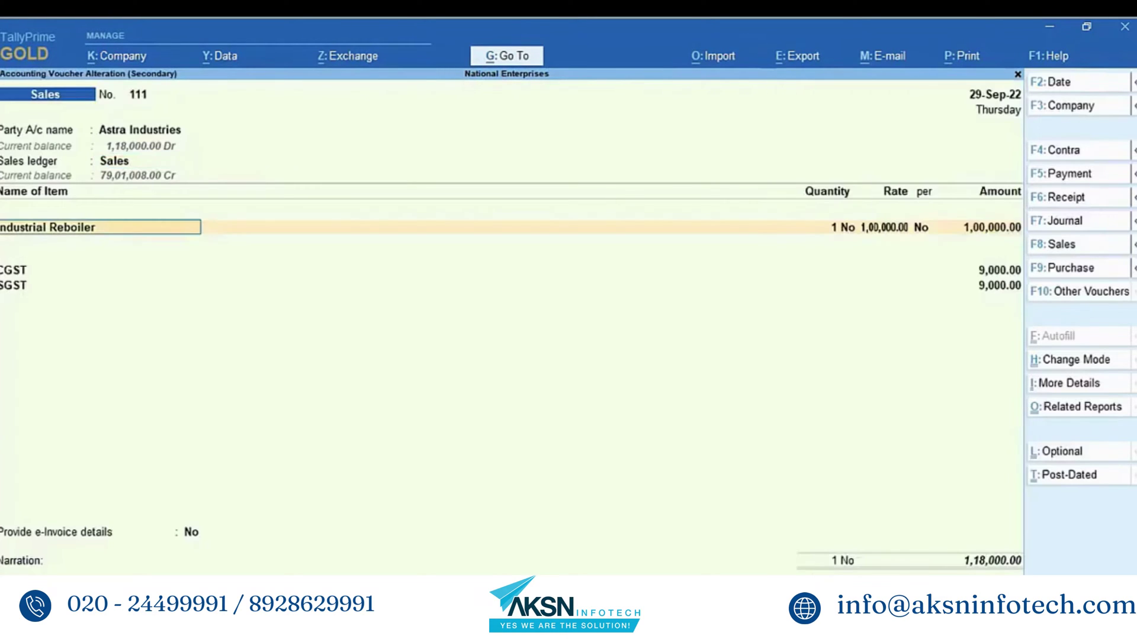
{"action": "key", "text": "ctrl+a"}
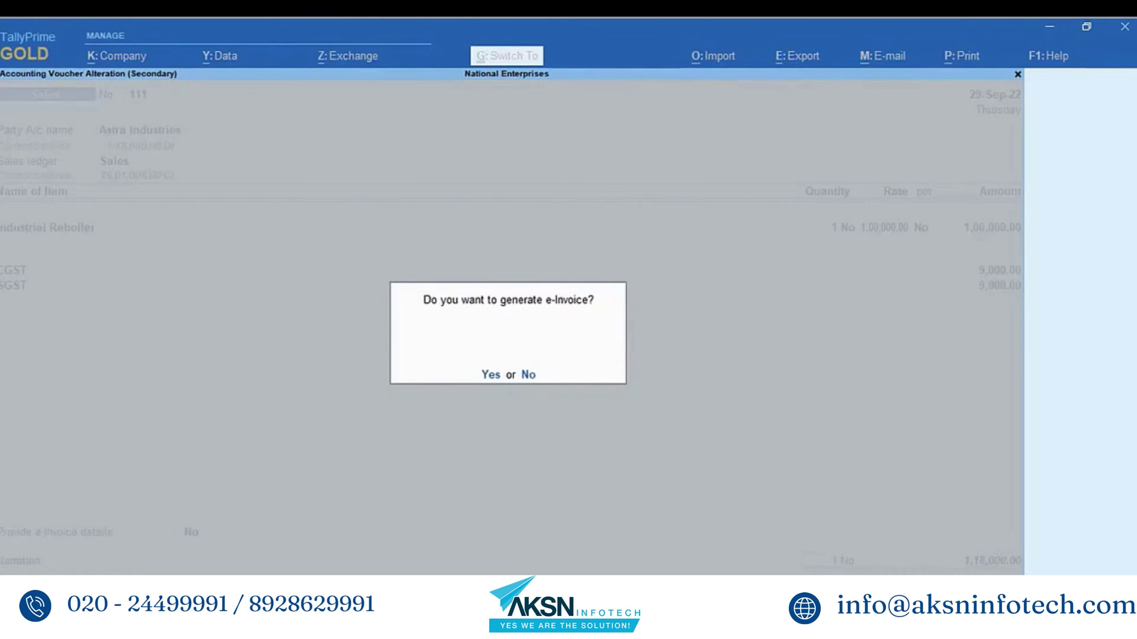
{"action": "key", "text": "y"}
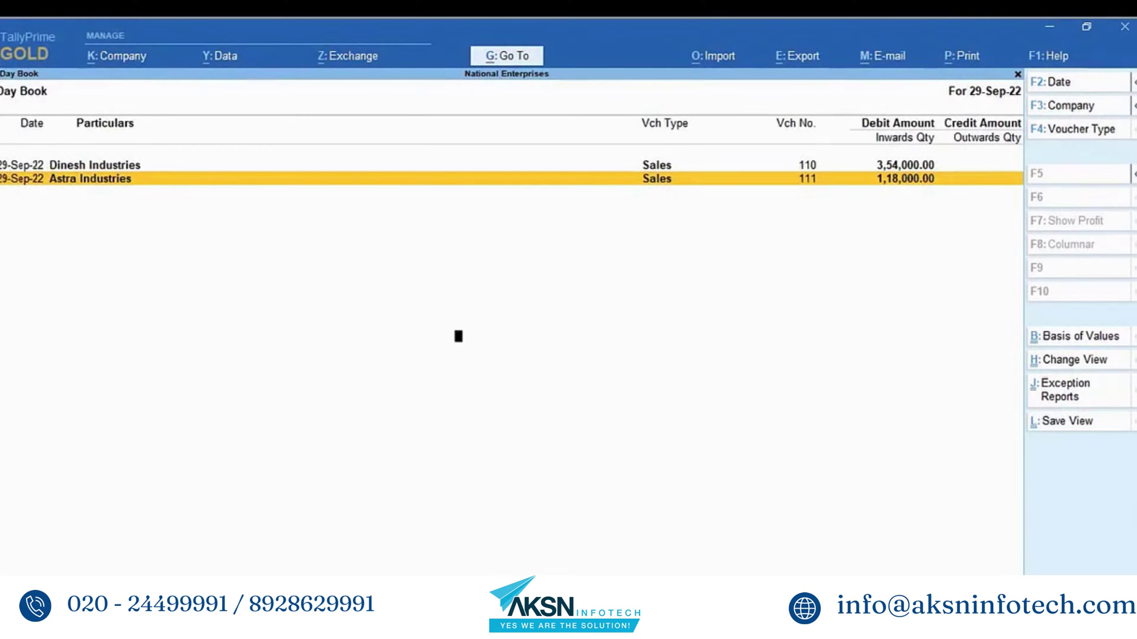
- Open Company Features with F11 and step into National Enterprises' GST details
{"action": "key", "text": "F11"}
{"action": "key", "text": "Return"}
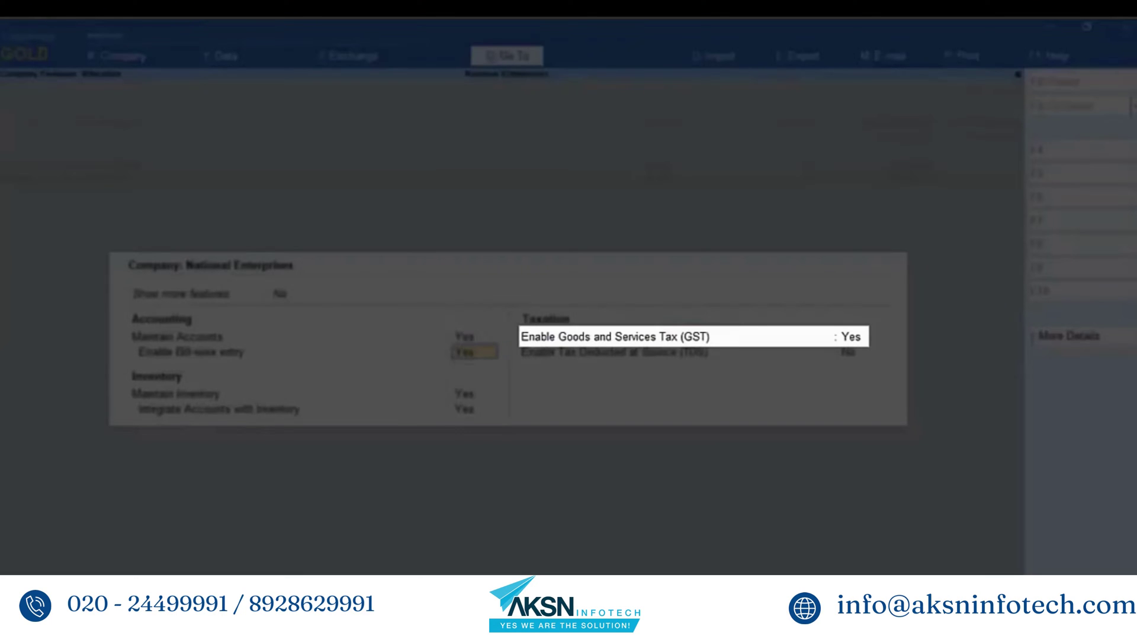
{"action": "key", "text": "Return"}
{"action": "key", "text": "Return"}
{"action": "key", "text": "Return"}
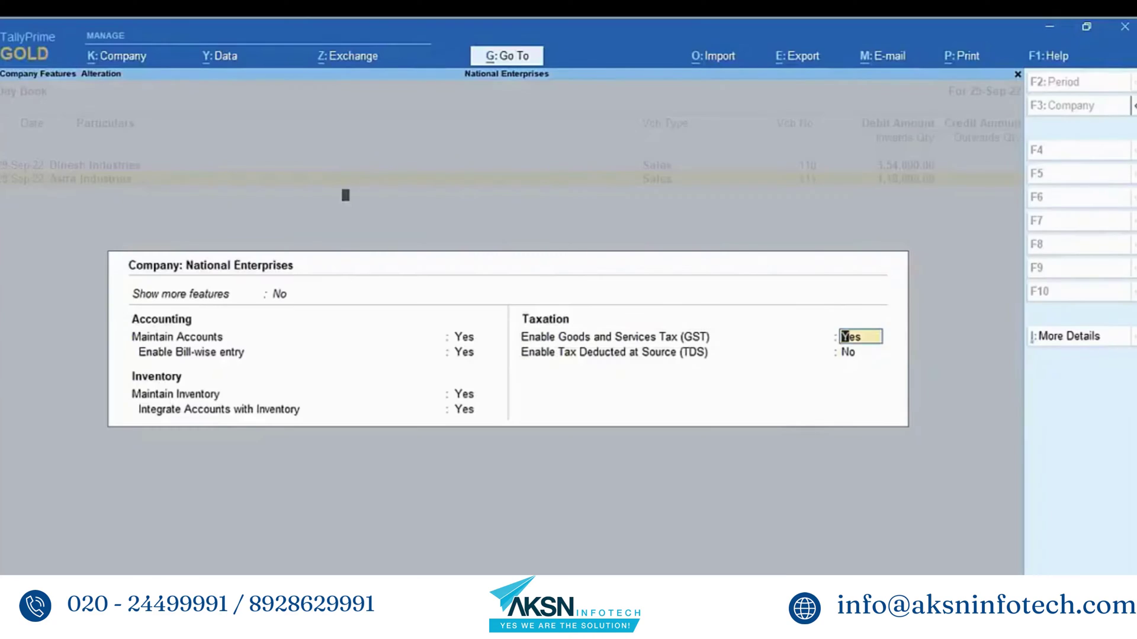
{"action": "key", "text": "Return"}
{"action": "key", "text": "Return"}
{"action": "key", "text": "Return"}
{"action": "key", "text": "Return"}
{"action": "key", "text": "Return"}
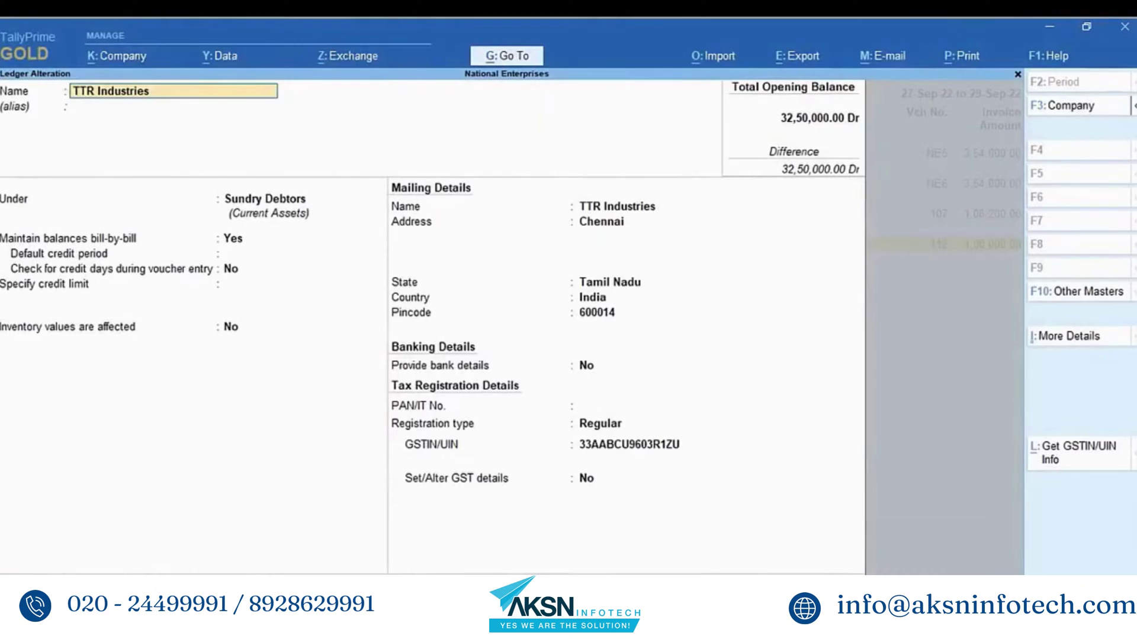
- Set TTR Industries' ledger party type to SEZ with GSTIN 33AABCU9603R1ZU and save
{"action": "left_click", "coordinate": [587, 478]}
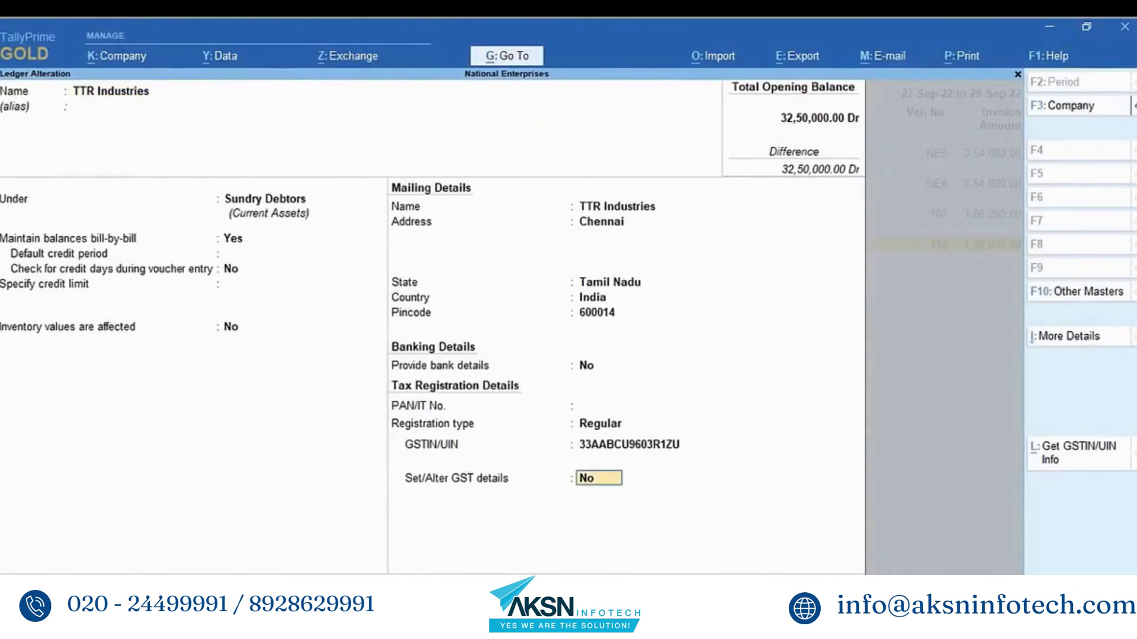
{"action": "key", "text": "y"}
{"action": "key", "text": "Return"}
{"action": "key", "text": "Return"}
{"action": "key", "text": "Return"}
{"action": "key", "text": "Return"}
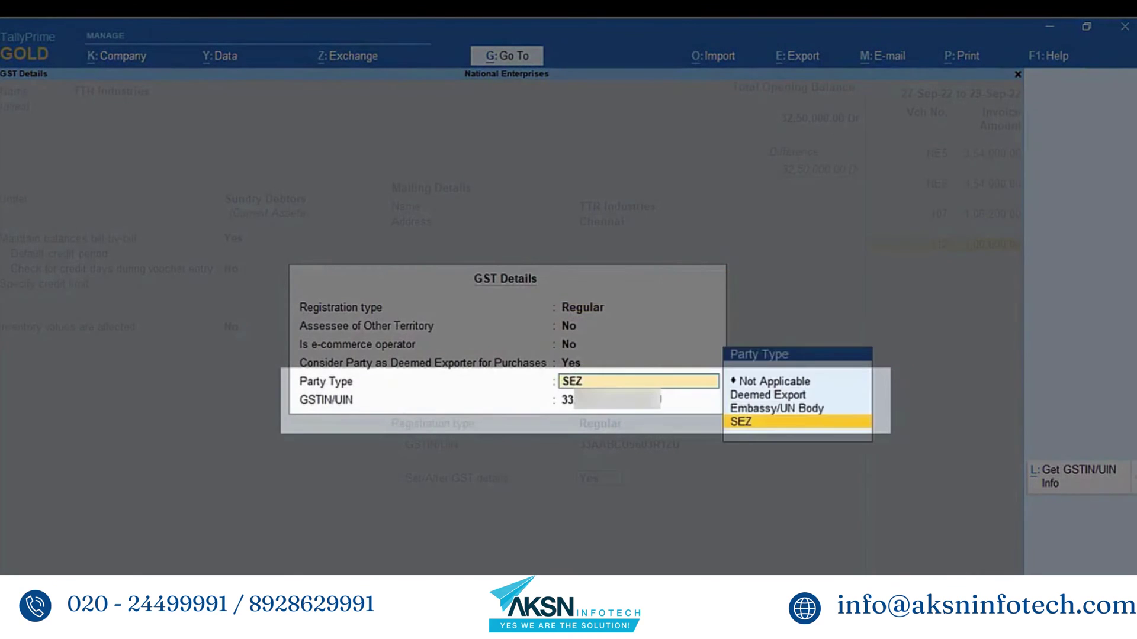
{"action": "key", "text": "Return"}
{"action": "key", "text": "BackSpace"}
{"action": "type", "text": "33AABCU9603R1ZU"}
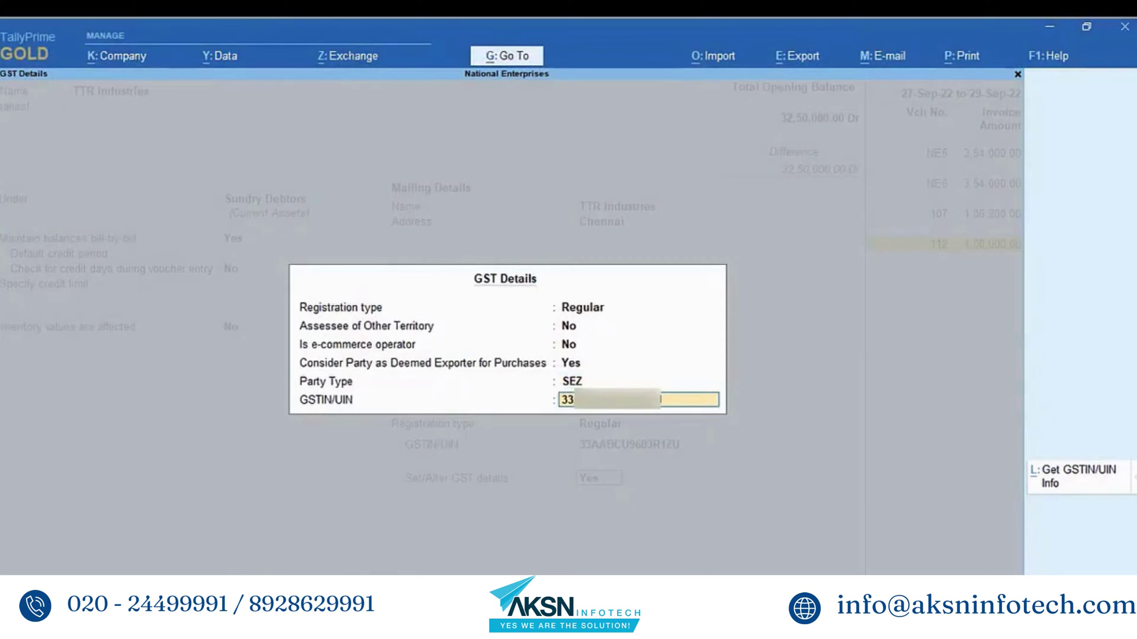
{"action": "key", "text": "Return"}
{"action": "key", "text": "ctrl+a"}
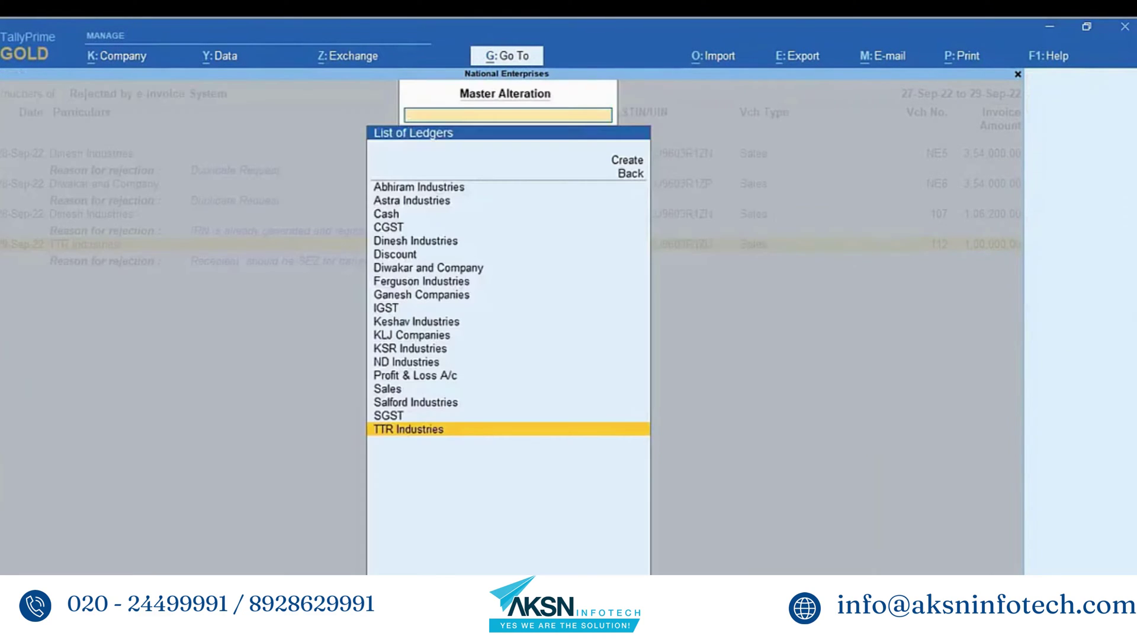
- Return to the report and resend rejected voucher 112 for e-invoice generation
{"action": "key", "text": "BackSpace"}
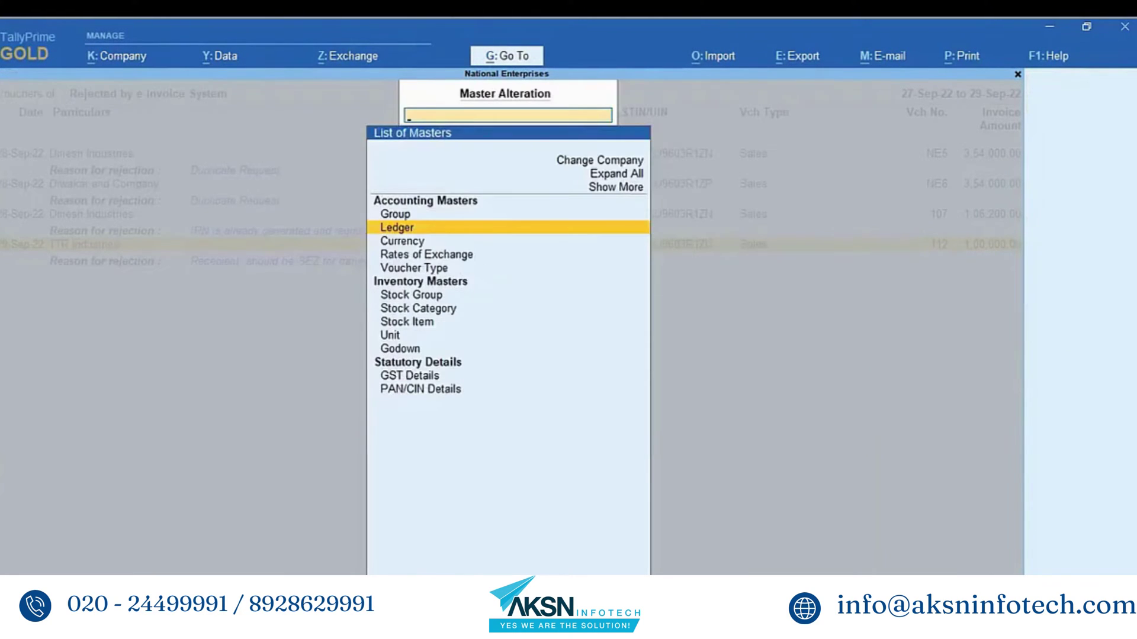
{"action": "key", "text": "Escape"}
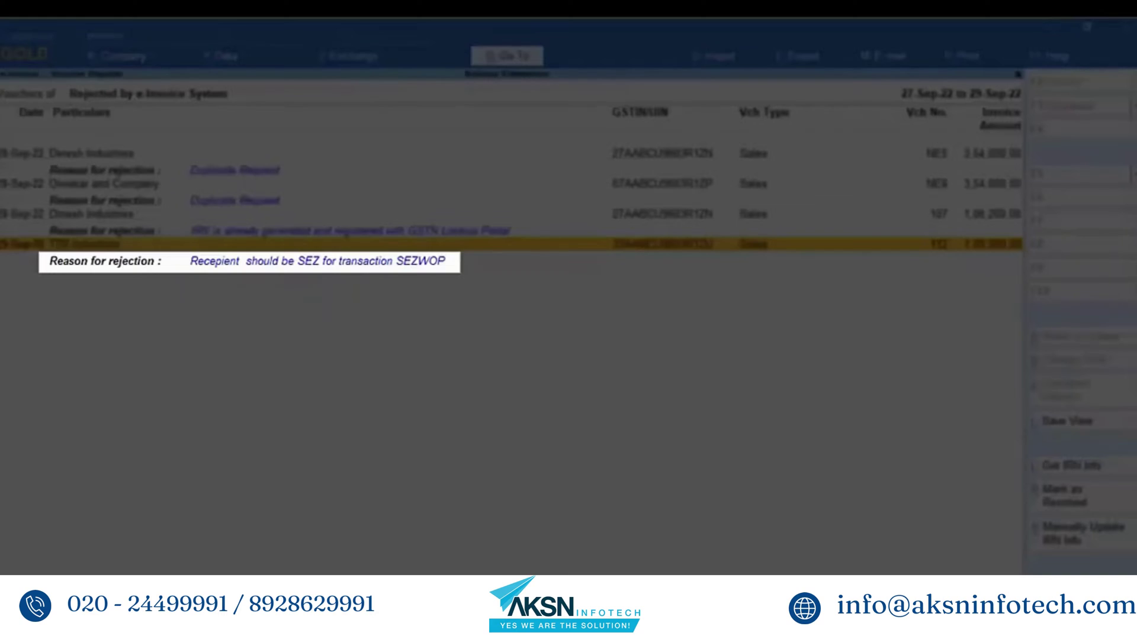
{"action": "key", "text": "Return"}
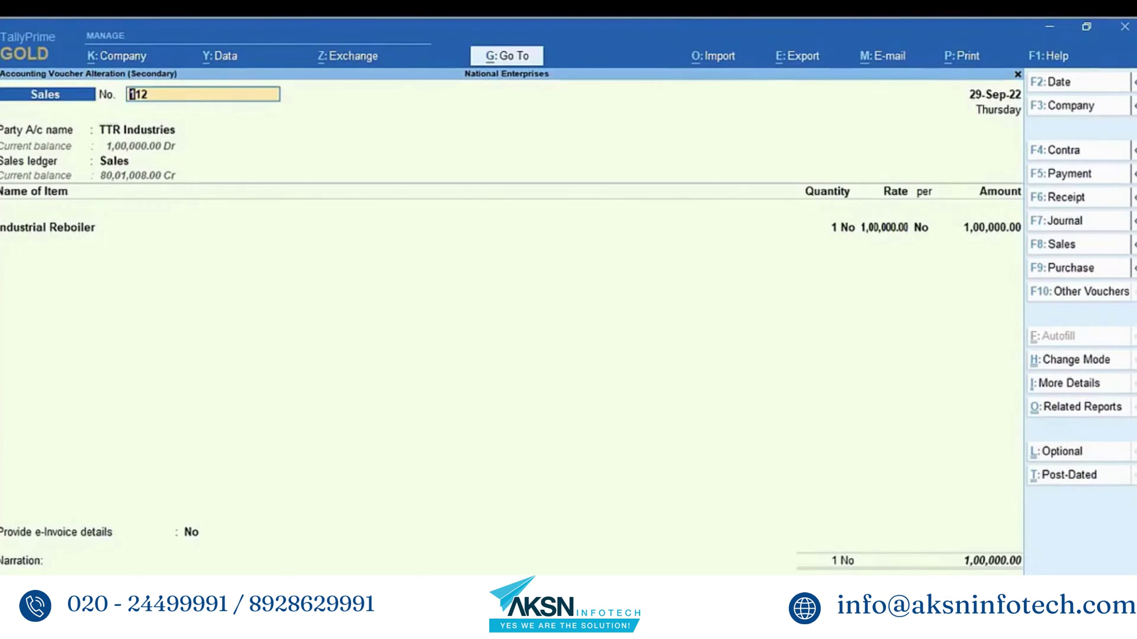
{"action": "key", "text": "ctrl+a"}
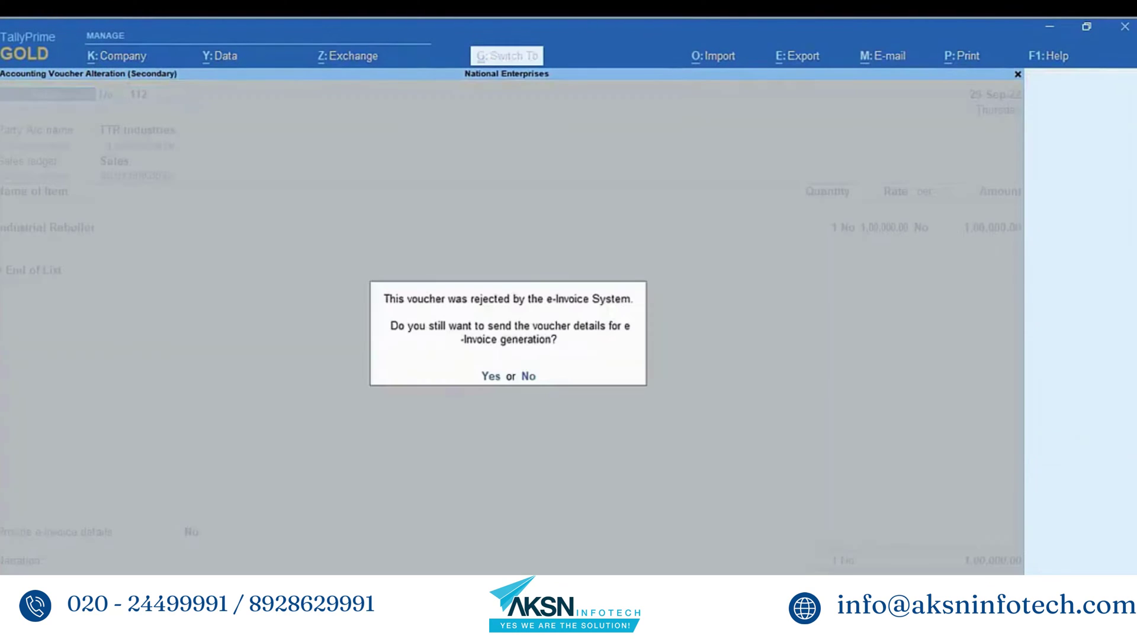
{"action": "key", "text": "y"}
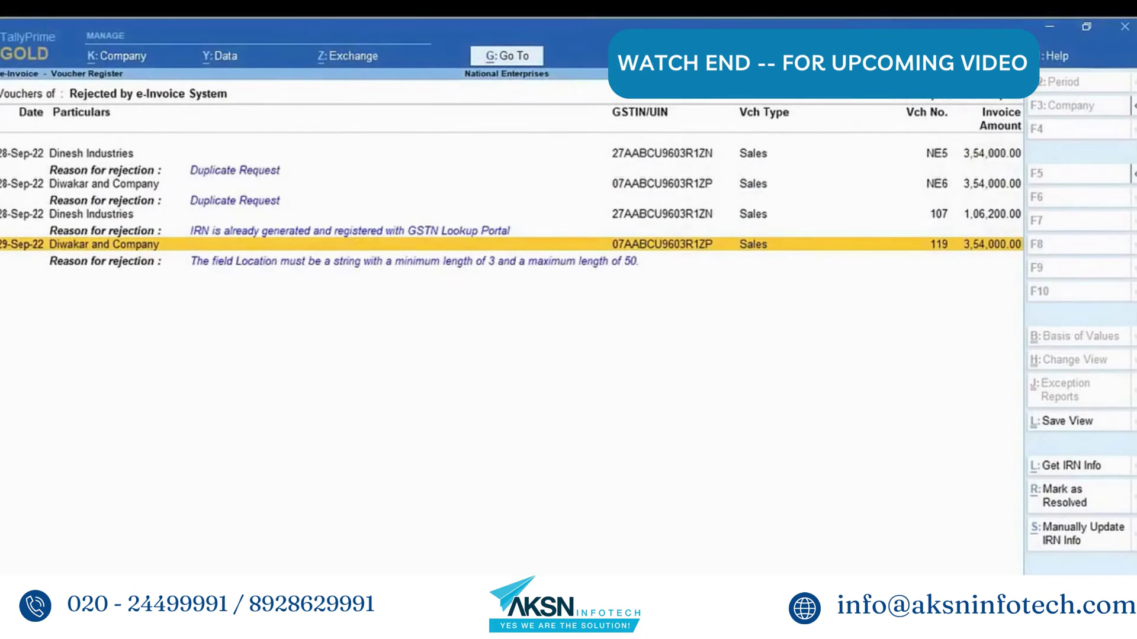
- Set the company's GST Bill from place to Bangalore and accept Company Features
{"action": "key", "text": "Escape"}
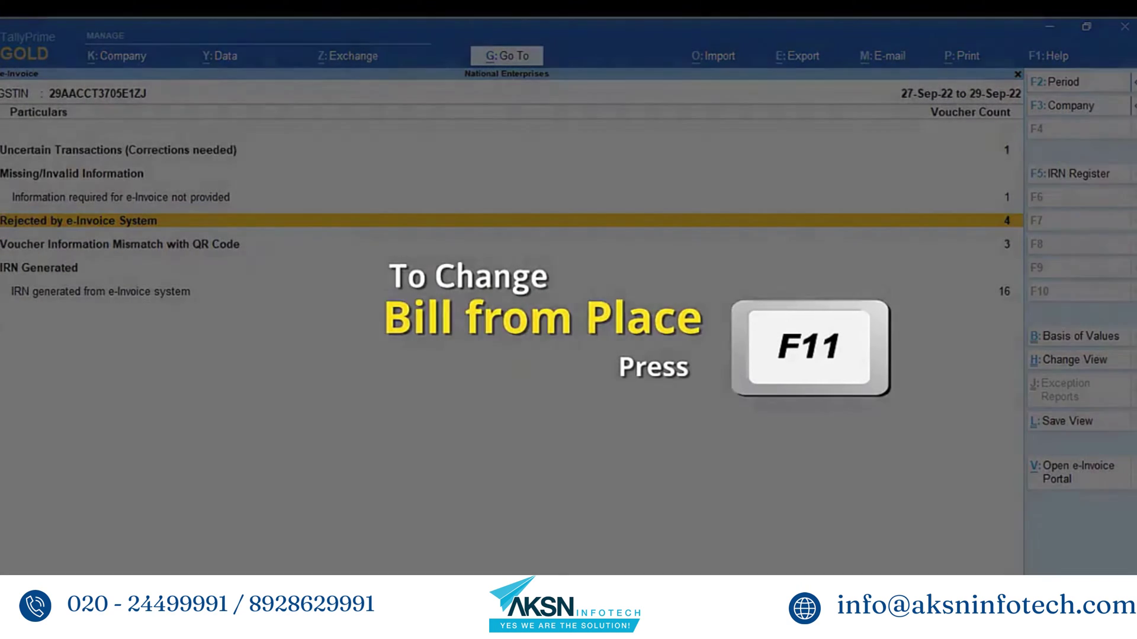
{"action": "key", "text": "F11"}
{"action": "key", "text": "Return"}
{"action": "key", "text": "Return"}
{"action": "key", "text": "Return"}
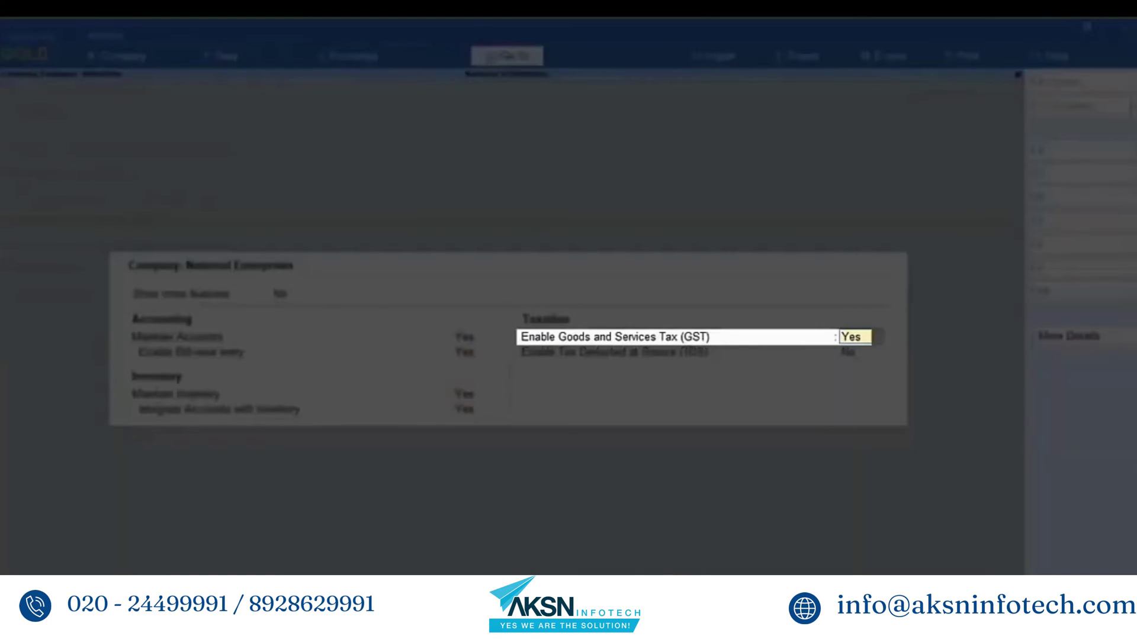
{"action": "key", "text": "Return"}
{"action": "key", "text": "Return"}
{"action": "key", "text": "Return"}
{"action": "key", "text": "Return"}
{"action": "key", "text": "Return"}
{"action": "key", "text": "Return"}
{"action": "key", "text": "Return"}
{"action": "key", "text": "Return"}
{"action": "key", "text": "Return"}
{"action": "key", "text": "Return"}
{"action": "key", "text": "Return"}
{"action": "key", "text": "Return"}
{"action": "key", "text": "Return"}
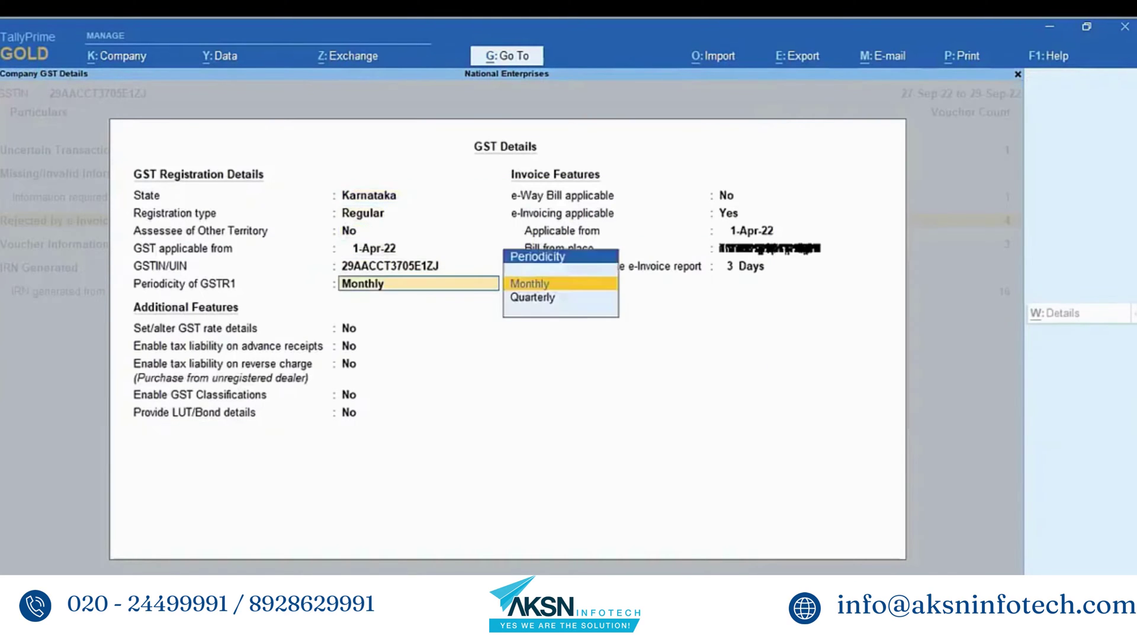
{"action": "key", "text": "Return"}
{"action": "key", "text": "Return"}
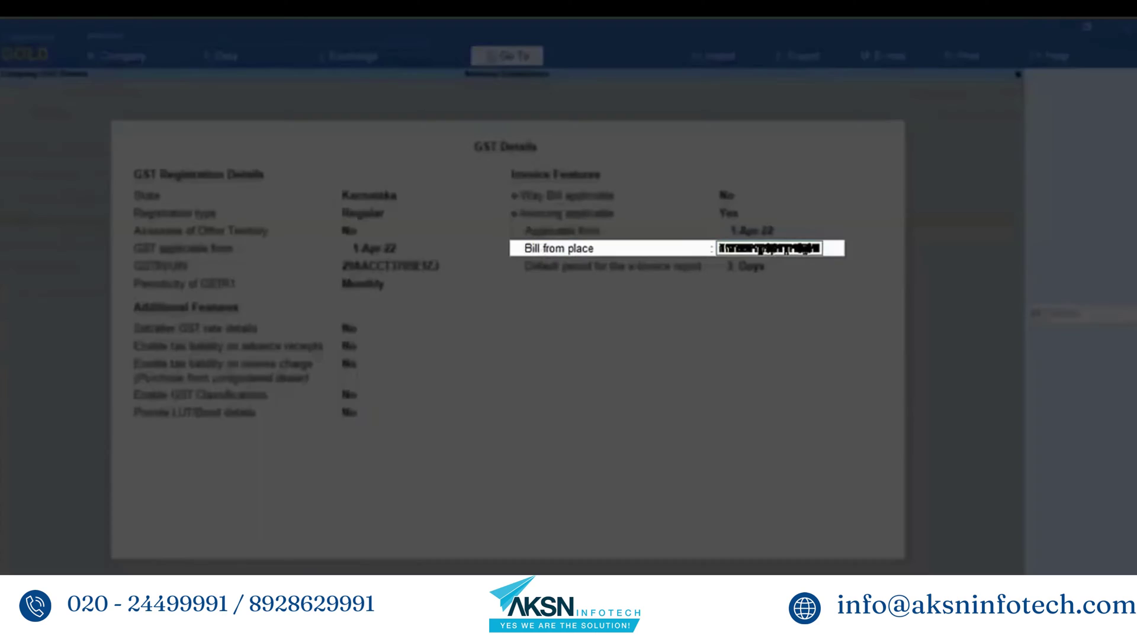
{"action": "type", "text": "Bangalore"}
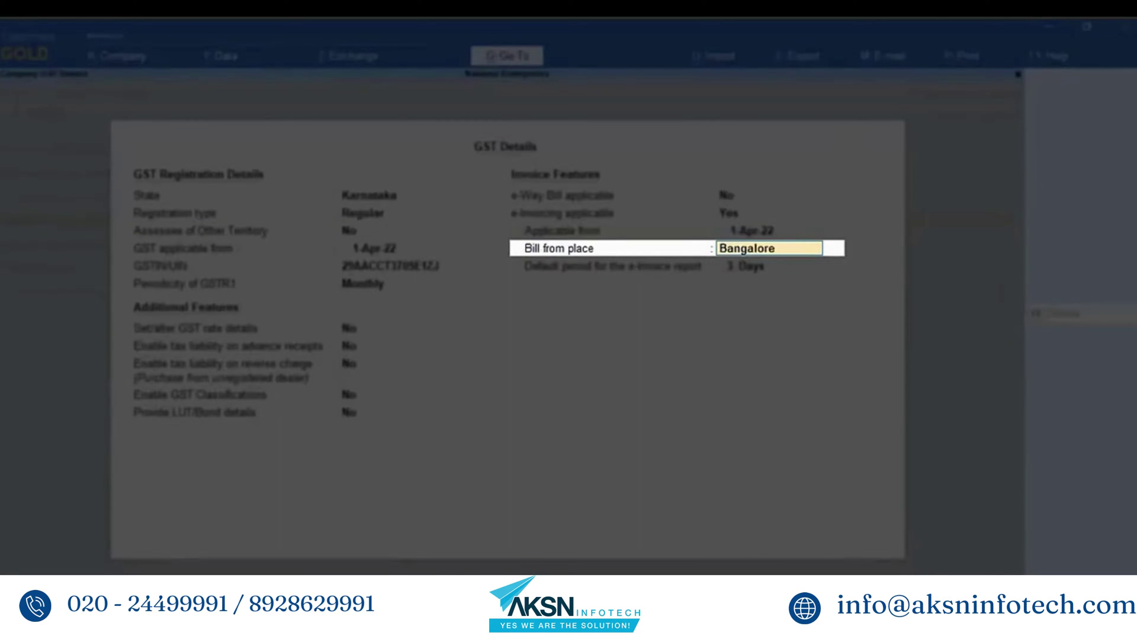
{"action": "key", "text": "Return"}
{"action": "key", "text": "Return"}
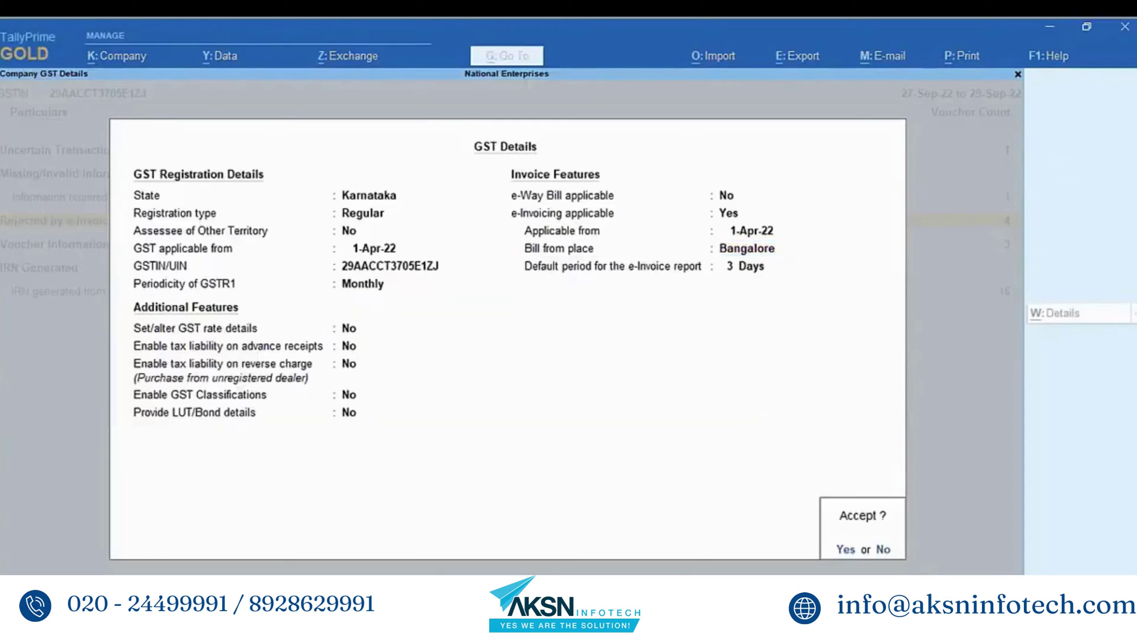
{"action": "key", "text": "Return"}
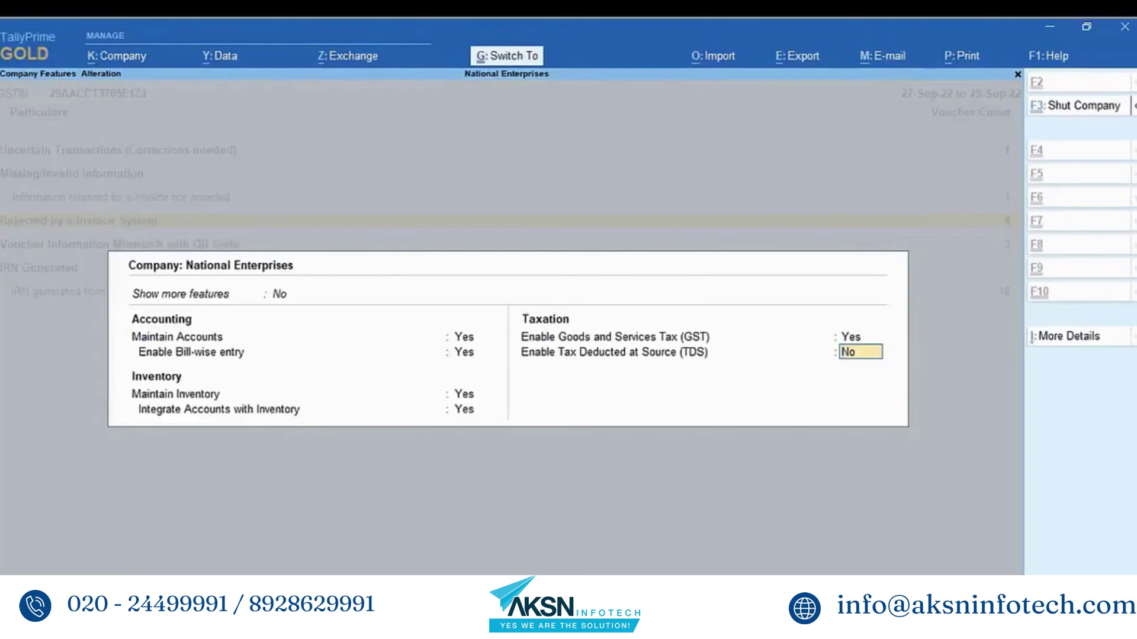
{"action": "key", "text": "ctrl+a"}
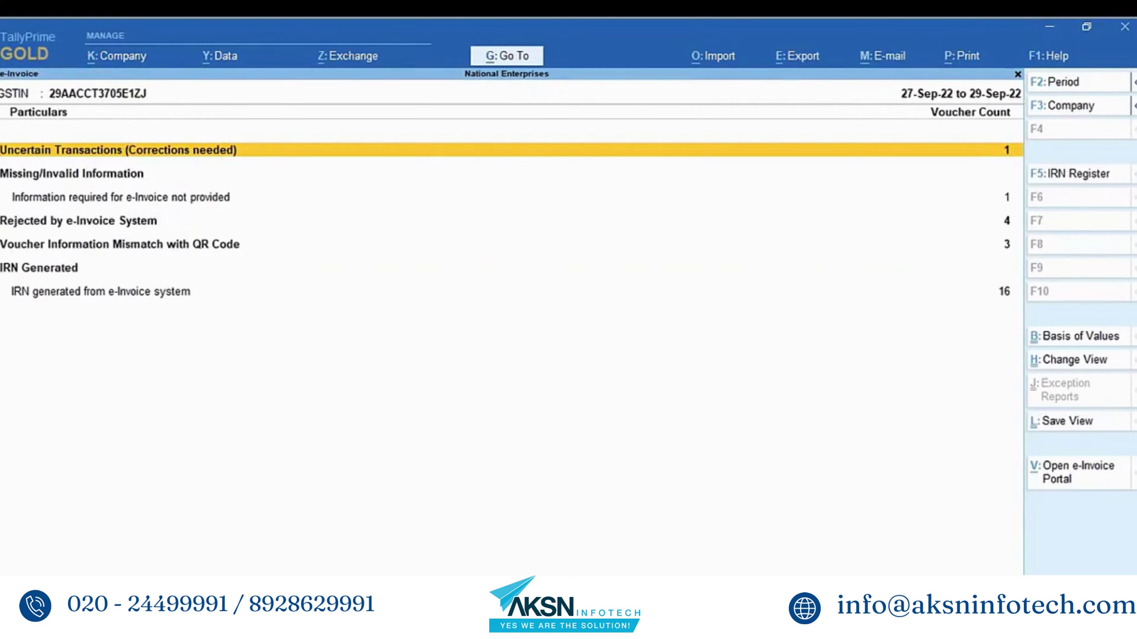
- Open the Rejected by e-Invoice System register and select voucher 119
{"action": "key", "text": "Down"}
{"action": "key", "text": "Down"}
{"action": "key", "text": "Return"}
{"action": "key", "text": "Down"}
{"action": "key", "text": "Down"}
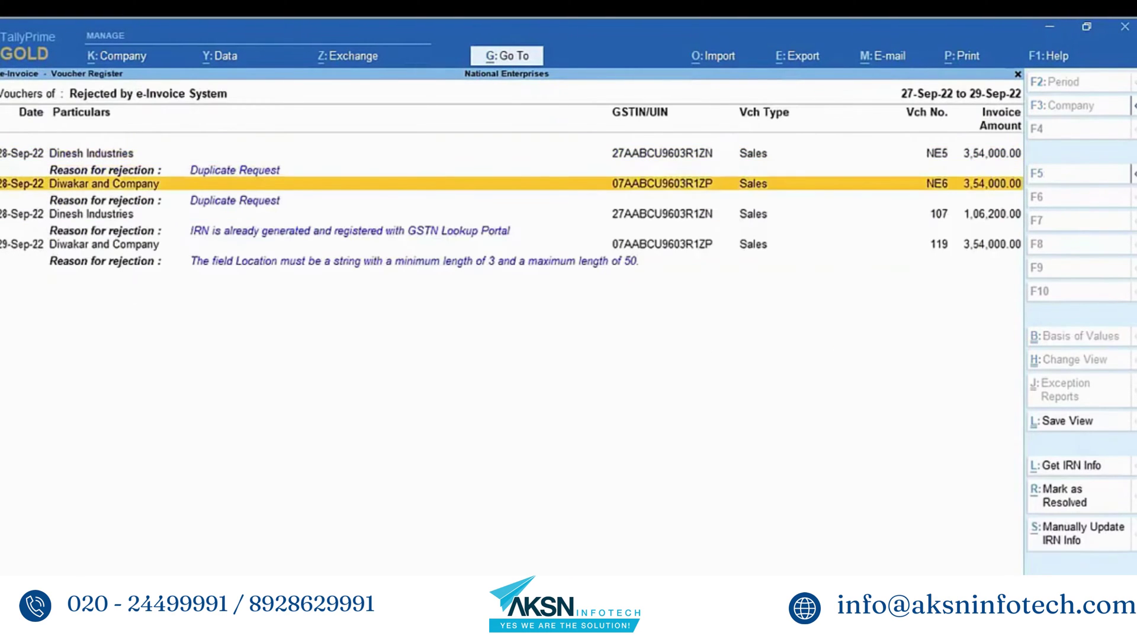
{"action": "key", "text": "Down"}
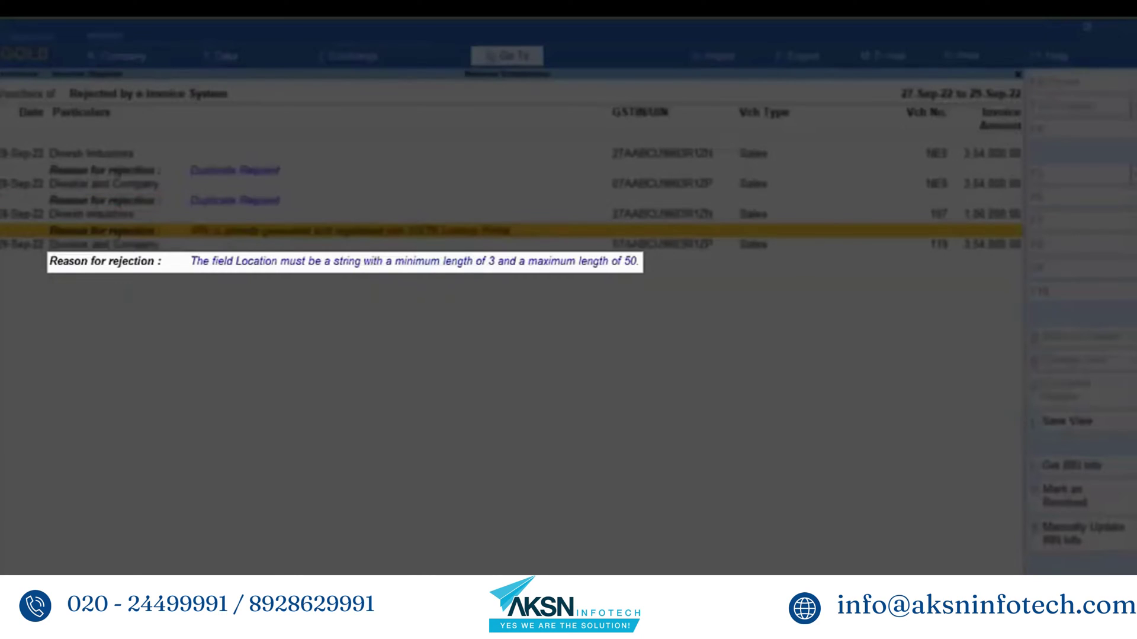
{"action": "key", "text": "Down"}
- Open voucher 119's e-invoice details and enable dispatch-from details
{"action": "key", "text": "Return"}
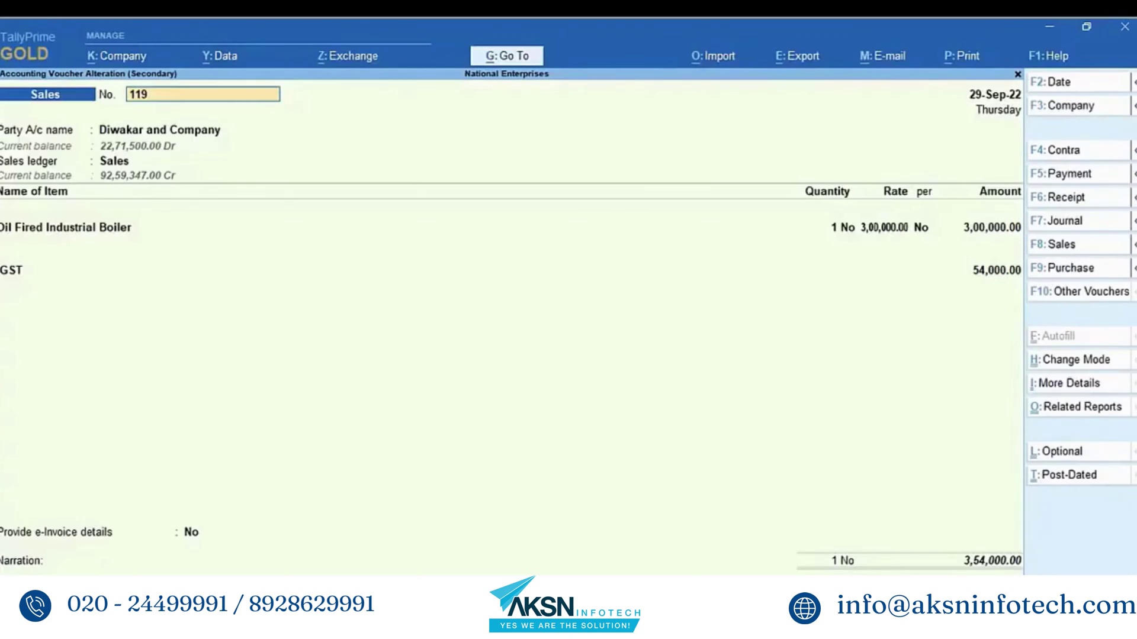
{"action": "key", "text": "Down"}
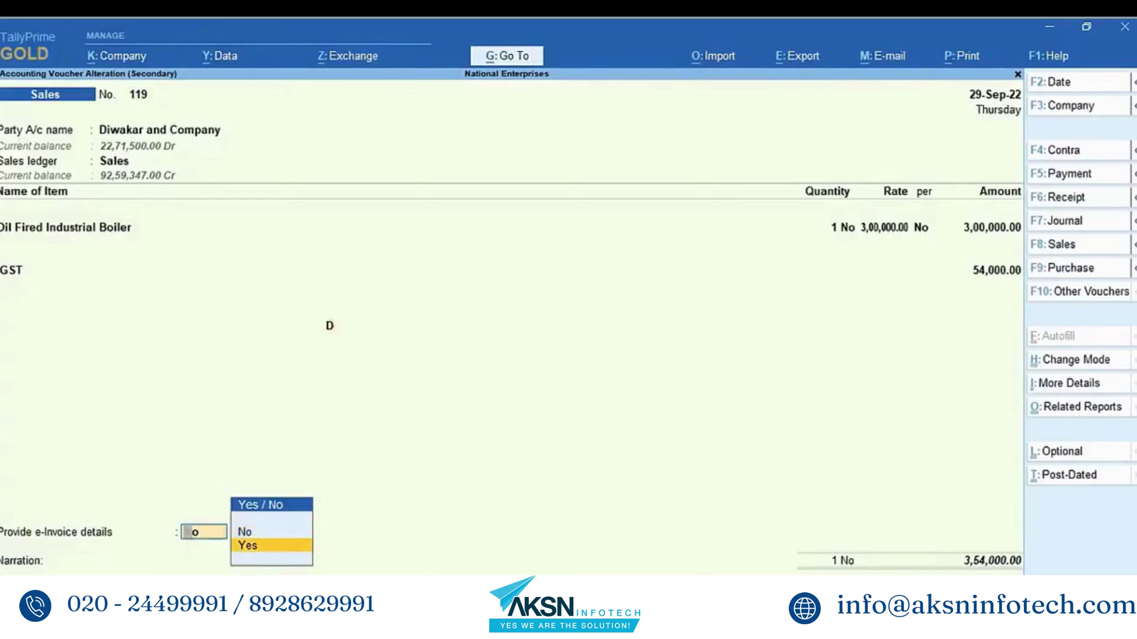
{"action": "key", "text": "Return"}
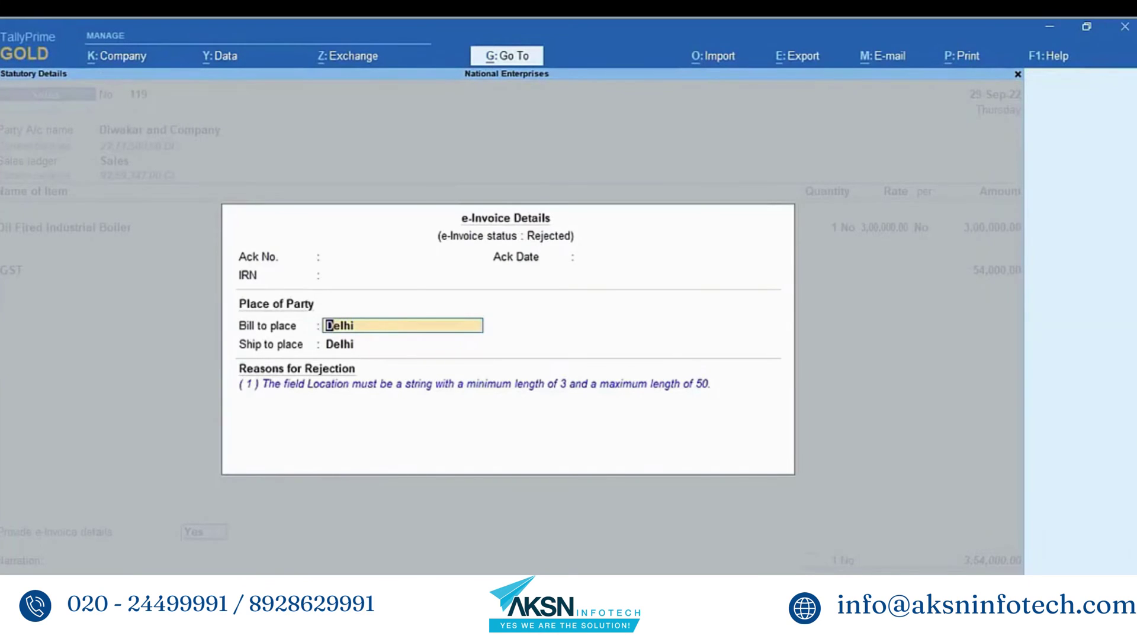
{"action": "key", "text": "F12"}
{"action": "key", "text": "y"}
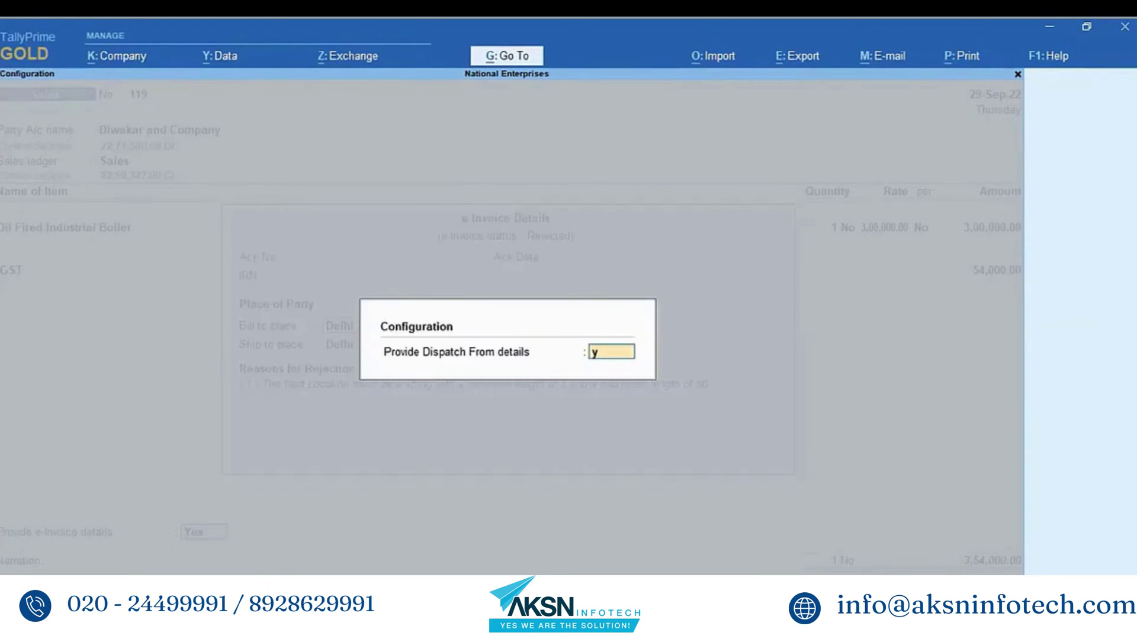
{"action": "key", "text": "Return"}
{"action": "key", "text": "Return"}
{"action": "key", "text": "Return"}
{"action": "key", "text": "Return"}
{"action": "key", "text": "Return"}
{"action": "key", "text": "Return"}
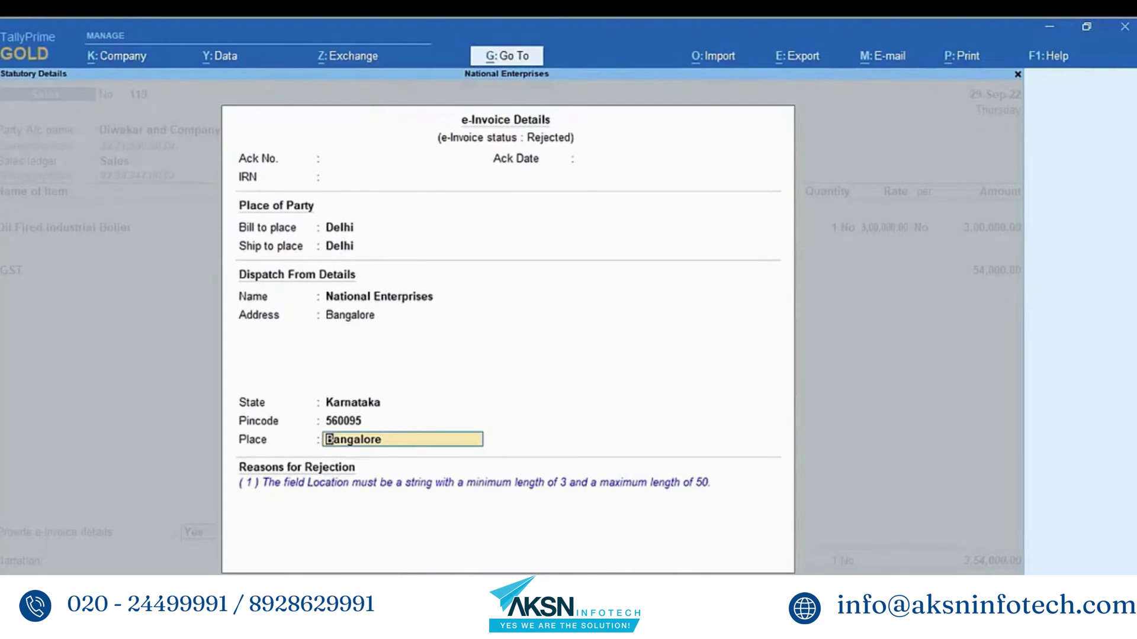
- Accept the e-invoice details, save voucher 119 and confirm resending it
{"action": "key", "text": "ctrl"}
{"action": "key", "text": "ctrl+a"}
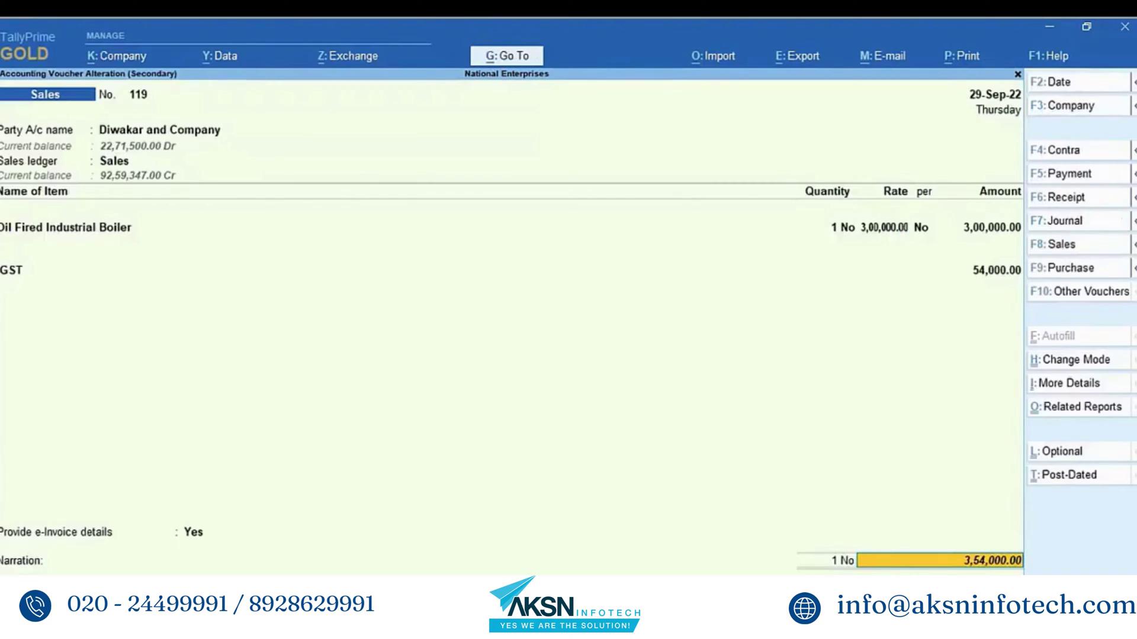
{"action": "key", "text": "ctrl"}
{"action": "key", "text": "ctrl+a"}
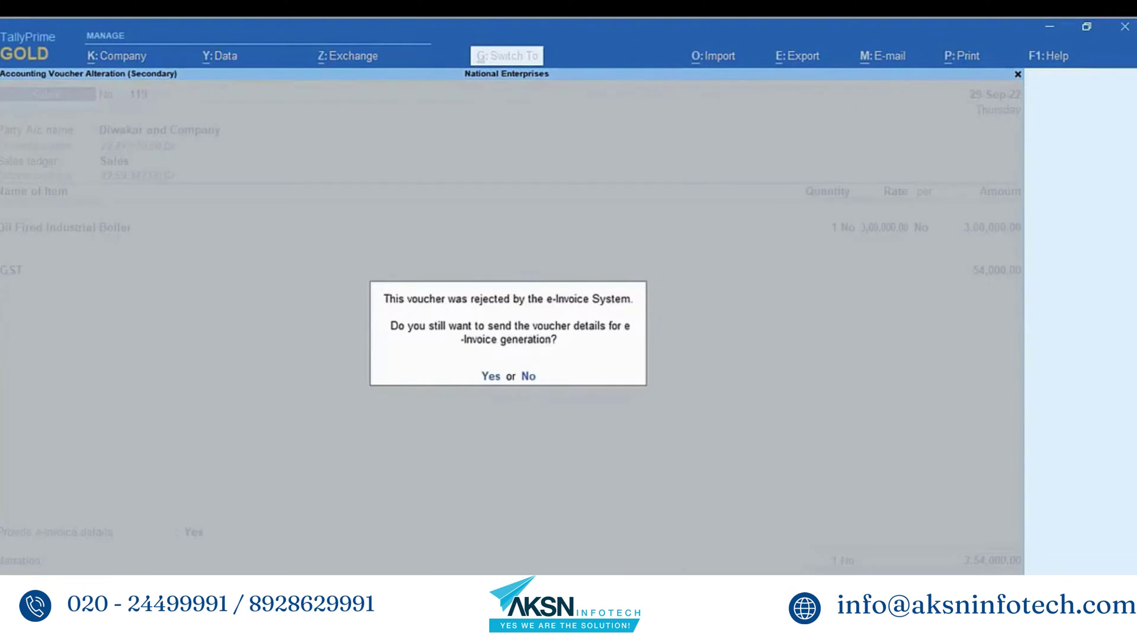
{"action": "key", "text": "y"}
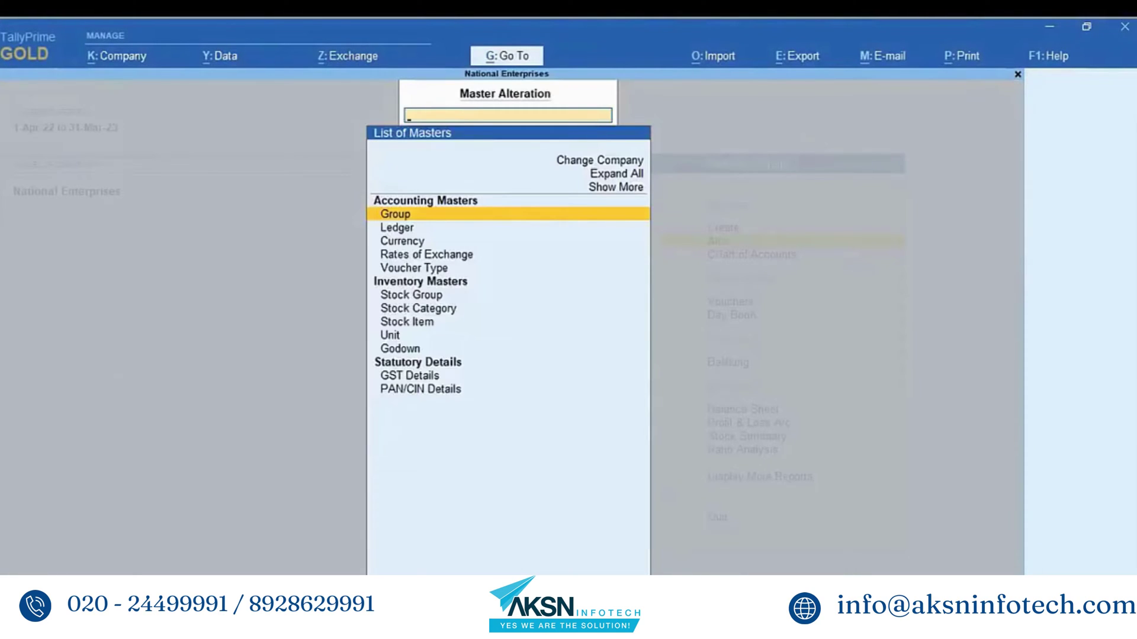
- Open the Steel Electric Hot Industrial Boiler stock item for alteration
{"action": "key", "text": "Down"}
{"action": "key", "text": "Down"}
{"action": "key", "text": "Down"}
{"action": "key", "text": "Down"}
{"action": "key", "text": "Down"}
{"action": "key", "text": "Down"}
{"action": "key", "text": "Down"}
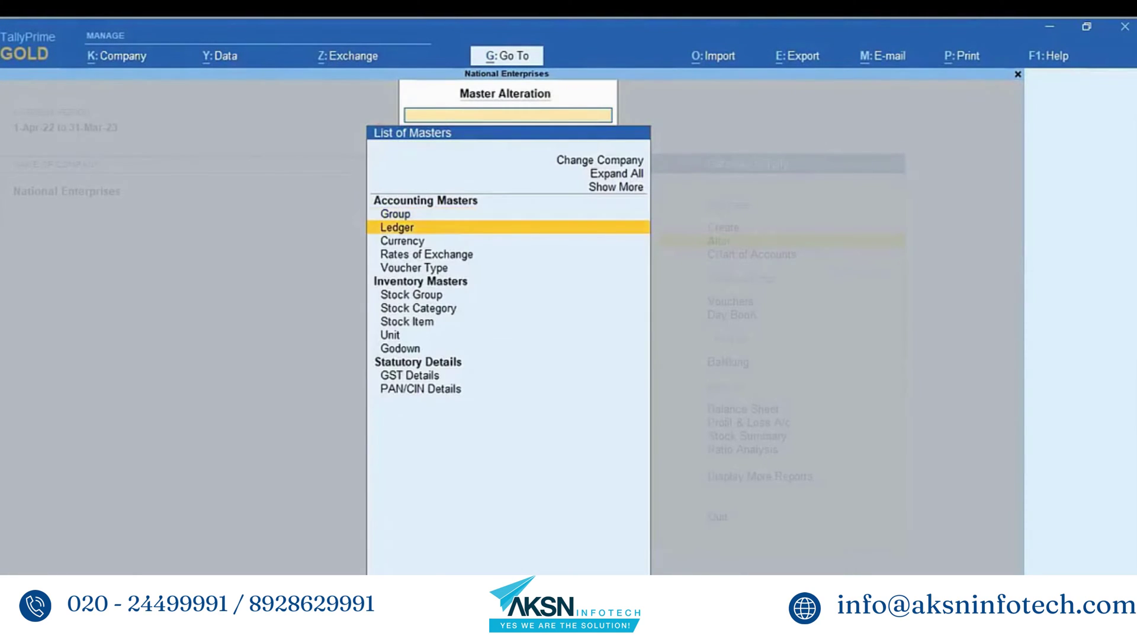
{"action": "key", "text": "Return"}
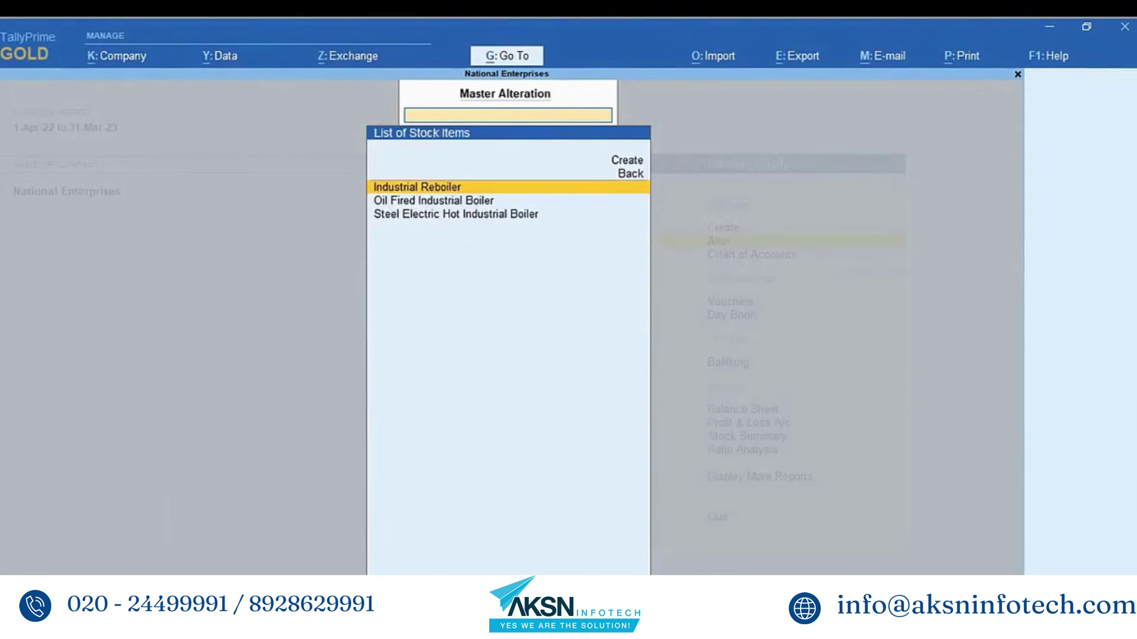
{"action": "key", "text": "Down"}
{"action": "key", "text": "Down"}
{"action": "key", "text": "Return"}
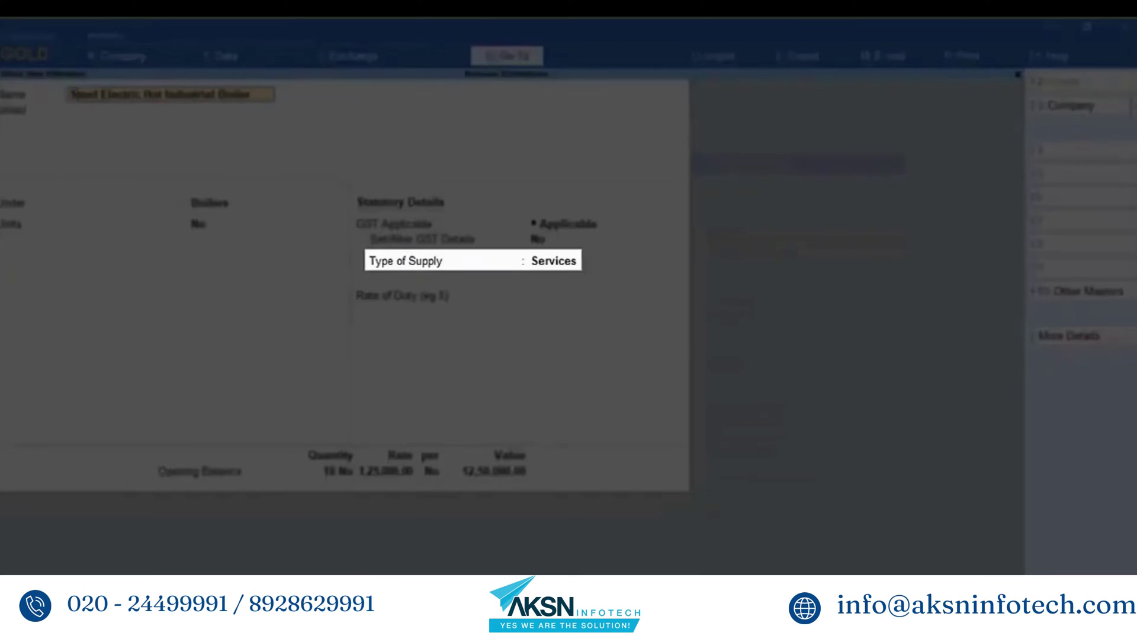
- Change the boiler's Type of Supply from Services to Goods, keeping HSN 84031000, and save
{"action": "key", "text": "Return"}
{"action": "key", "text": "Return"}
{"action": "key", "text": "Return"}
{"action": "key", "text": "Return"}
{"action": "key", "text": "Return"}
{"action": "key", "text": "Return"}
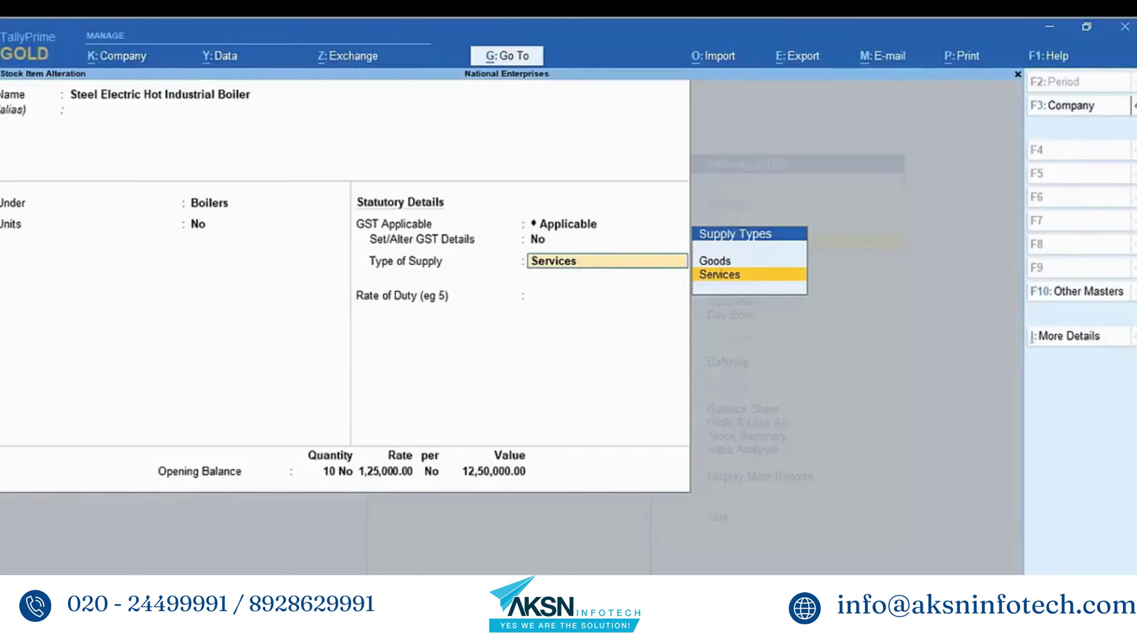
{"action": "key", "text": "BackSpace"}
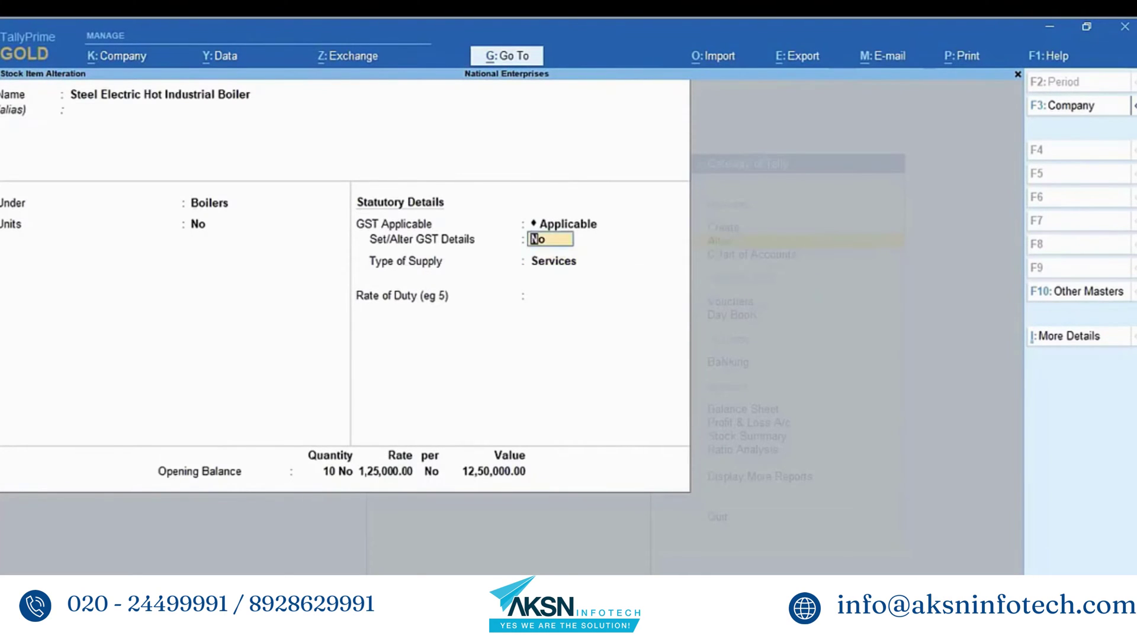
{"action": "type", "text": "y"}
{"action": "key", "text": "Return"}
{"action": "key", "text": "Return"}
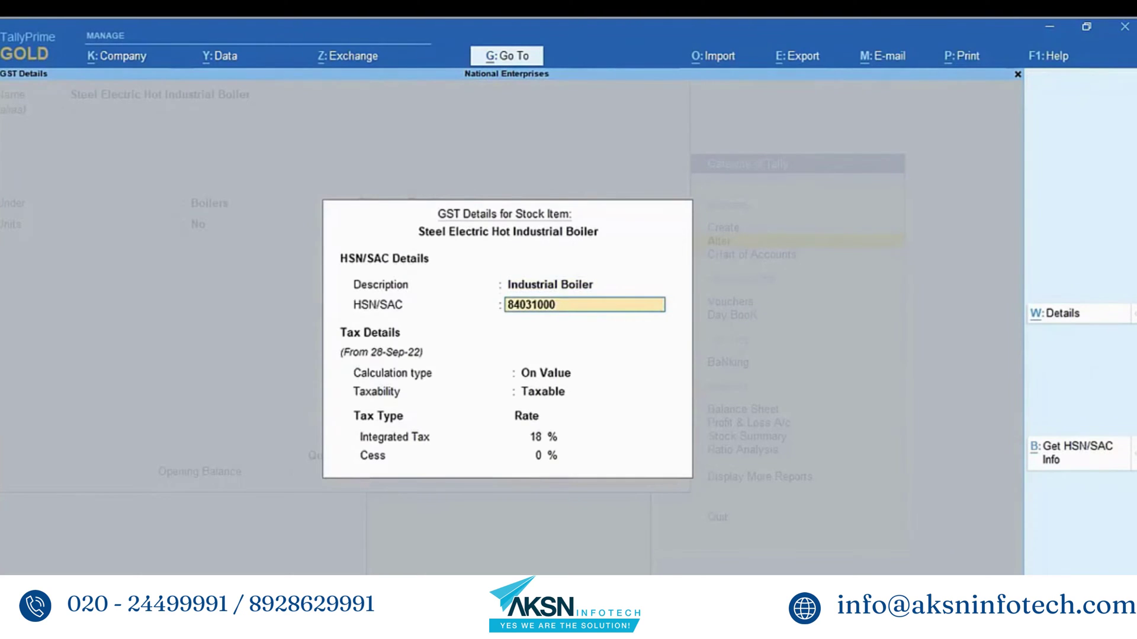
{"action": "key", "text": "Return"}
{"action": "key", "text": "ctrl+a"}
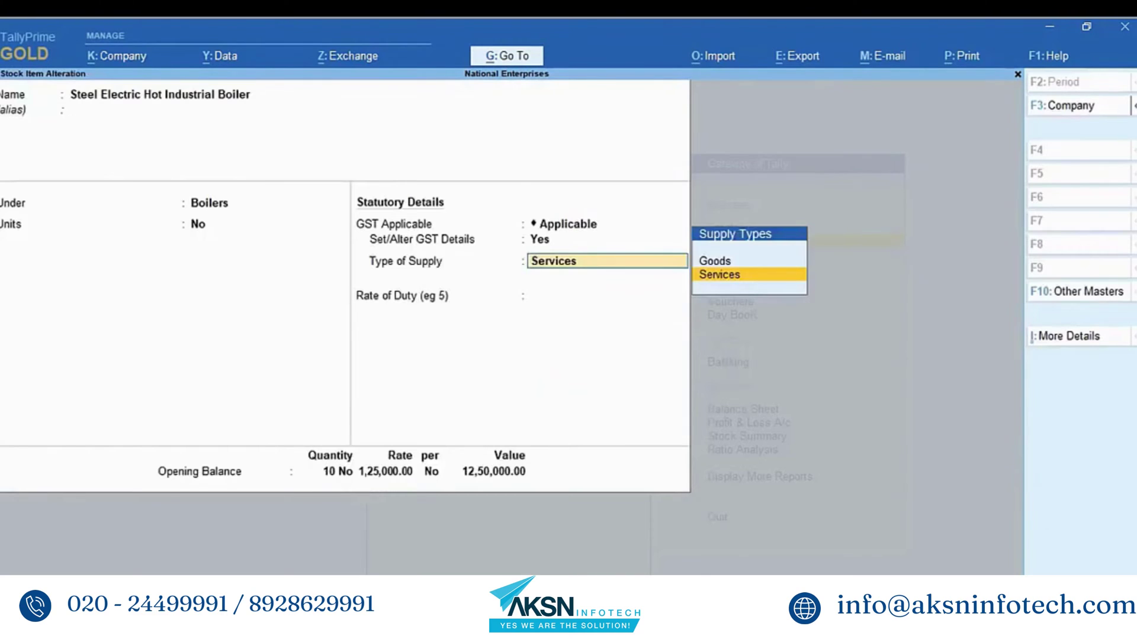
{"action": "key", "text": "Up"}
{"action": "key", "text": "Return"}
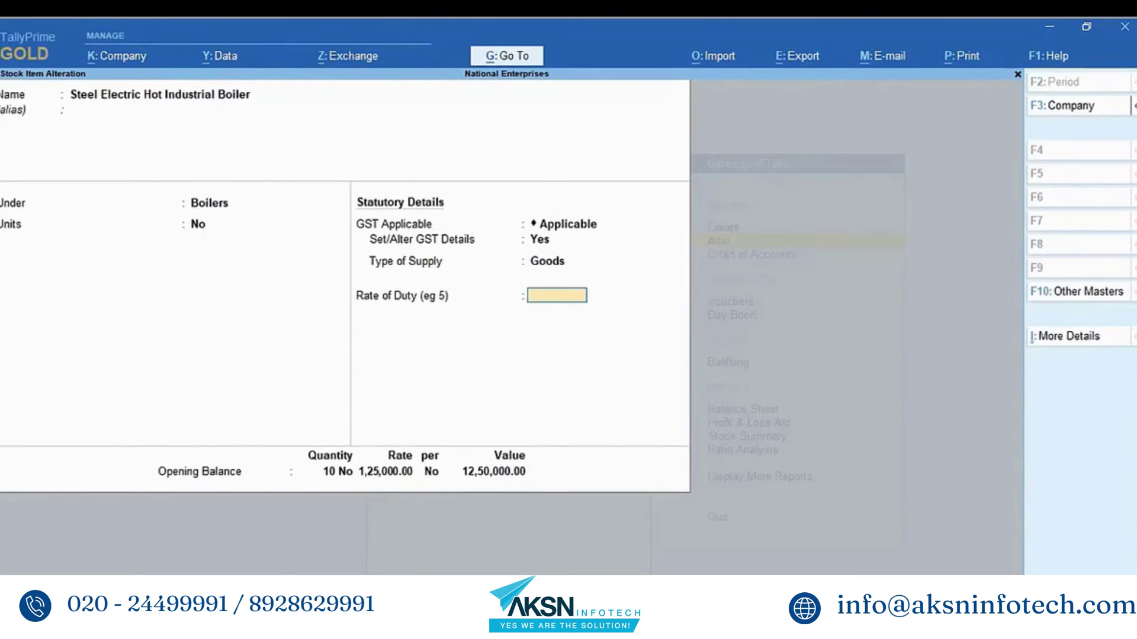
{"action": "key", "text": "ctrl+a"}
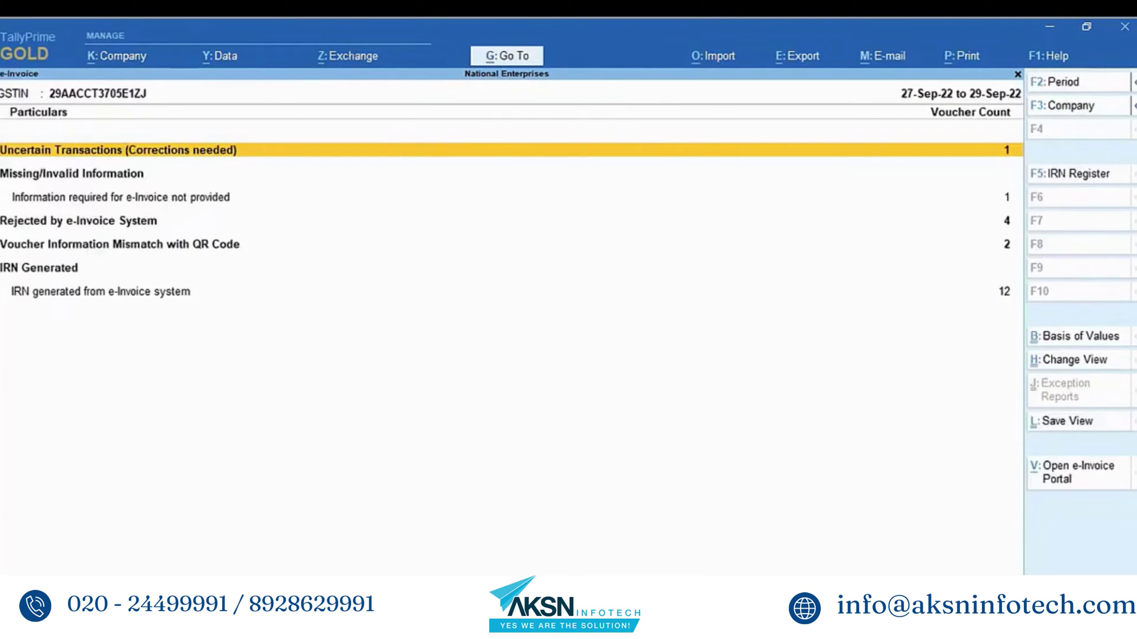
- Open rejected voucher 114 from the rejected register, save it and confirm resending
{"action": "key", "text": "Down"}
{"action": "key", "text": "Down"}
{"action": "key", "text": "Return"}
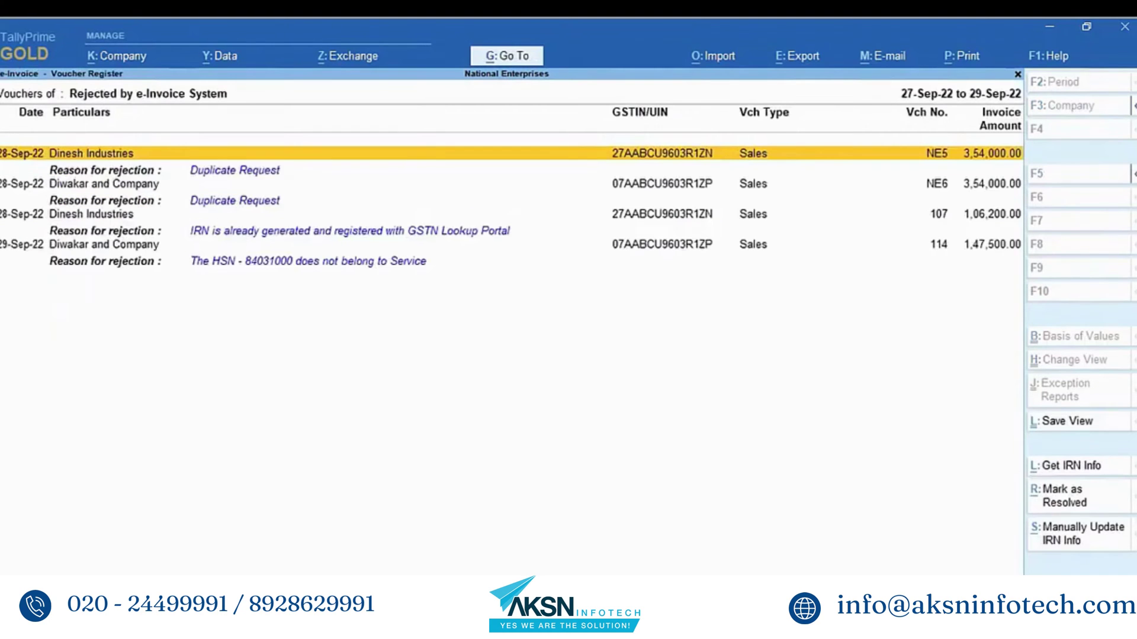
{"action": "key", "text": "Down"}
{"action": "key", "text": "Down"}
{"action": "key", "text": "Down"}
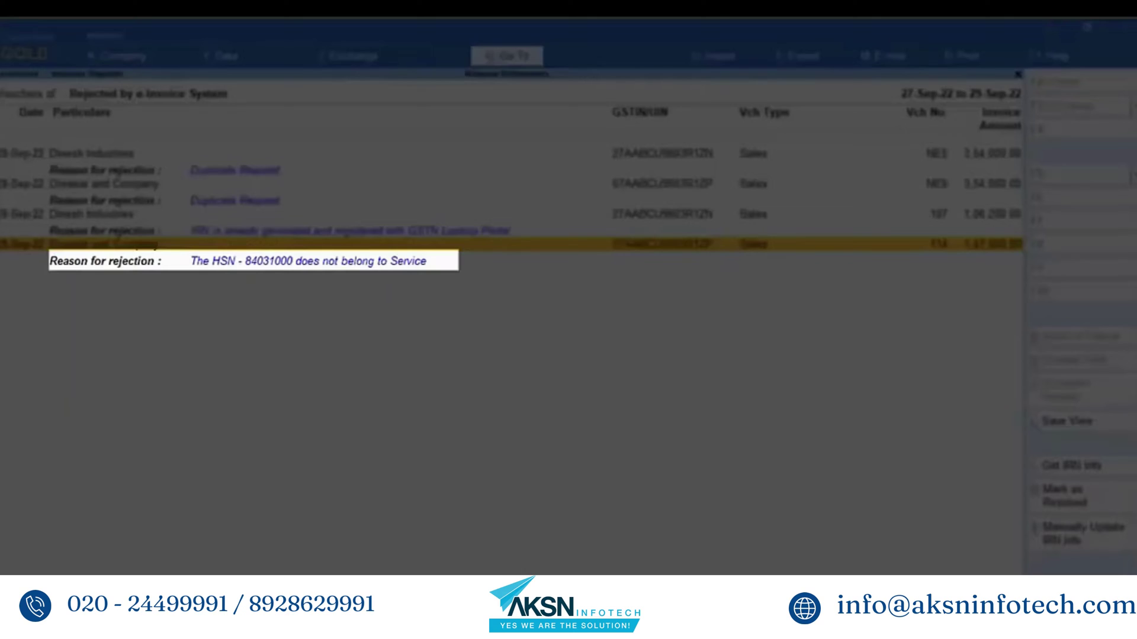
{"action": "key", "text": "Return"}
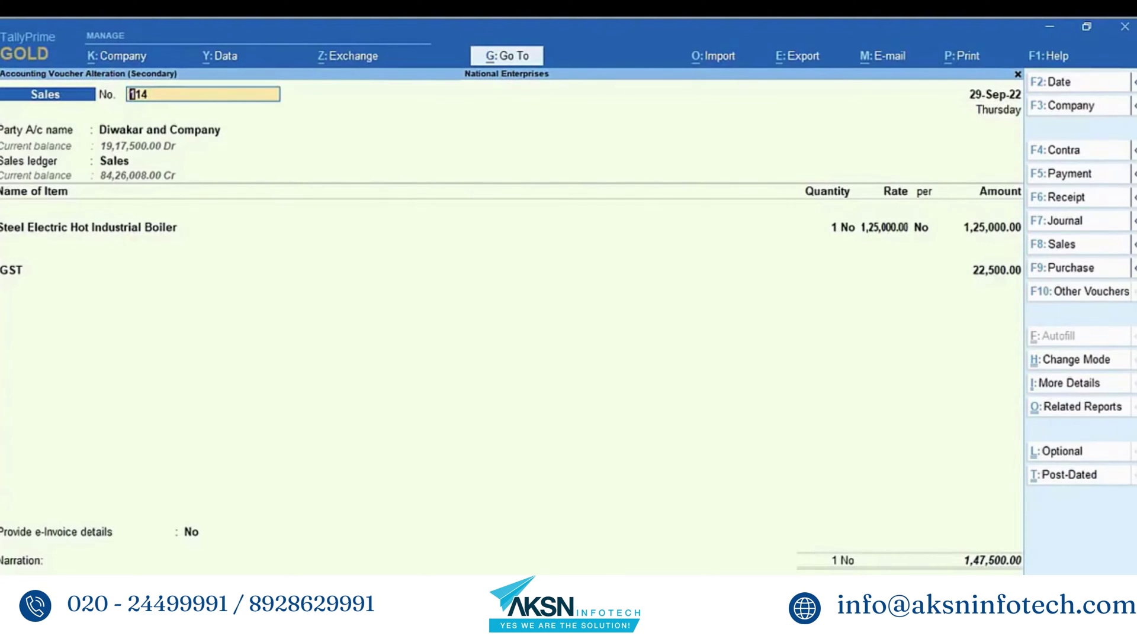
{"action": "key", "text": "ctrl+a"}
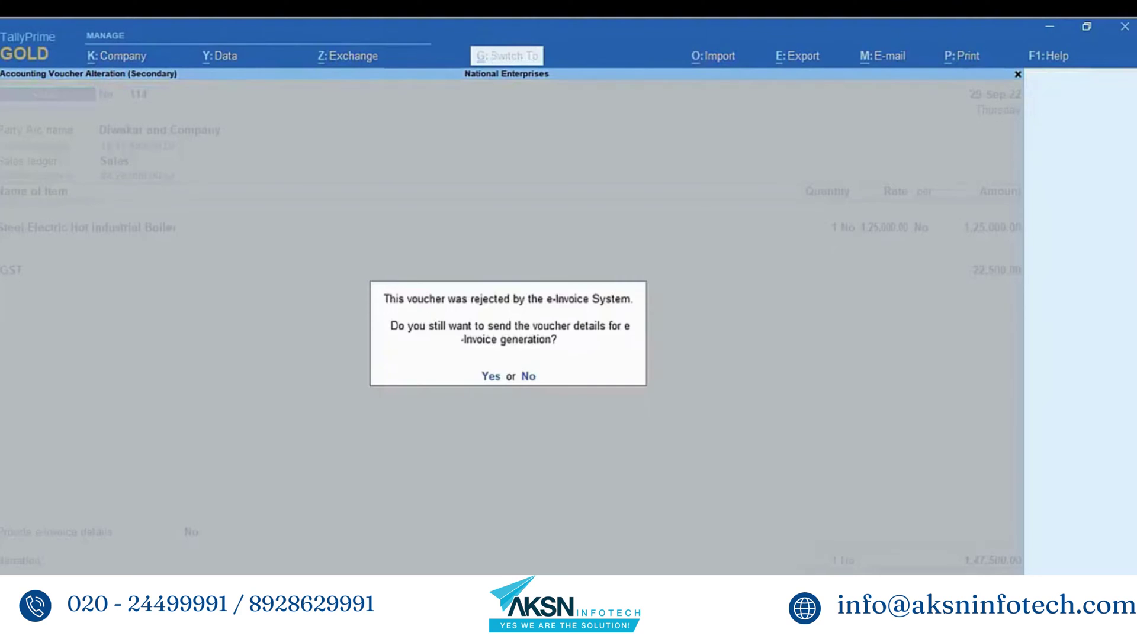
{"action": "key", "text": "y"}
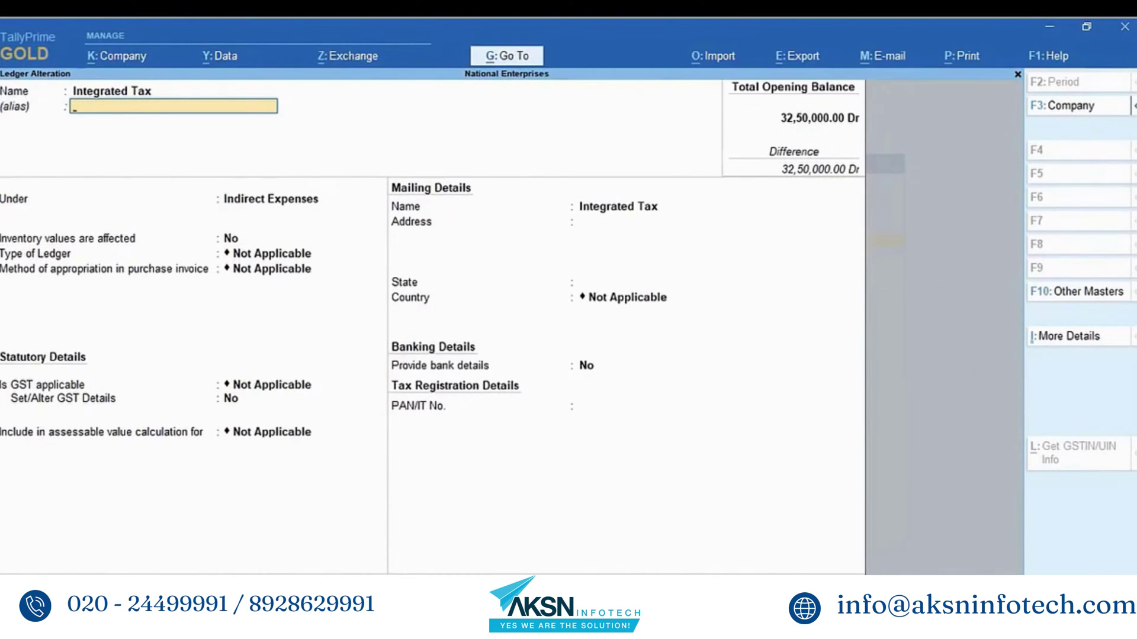
- Set the Integrated Tax ledger's Type of Ledger to Invoice Rounding
{"action": "key", "text": "Return"}
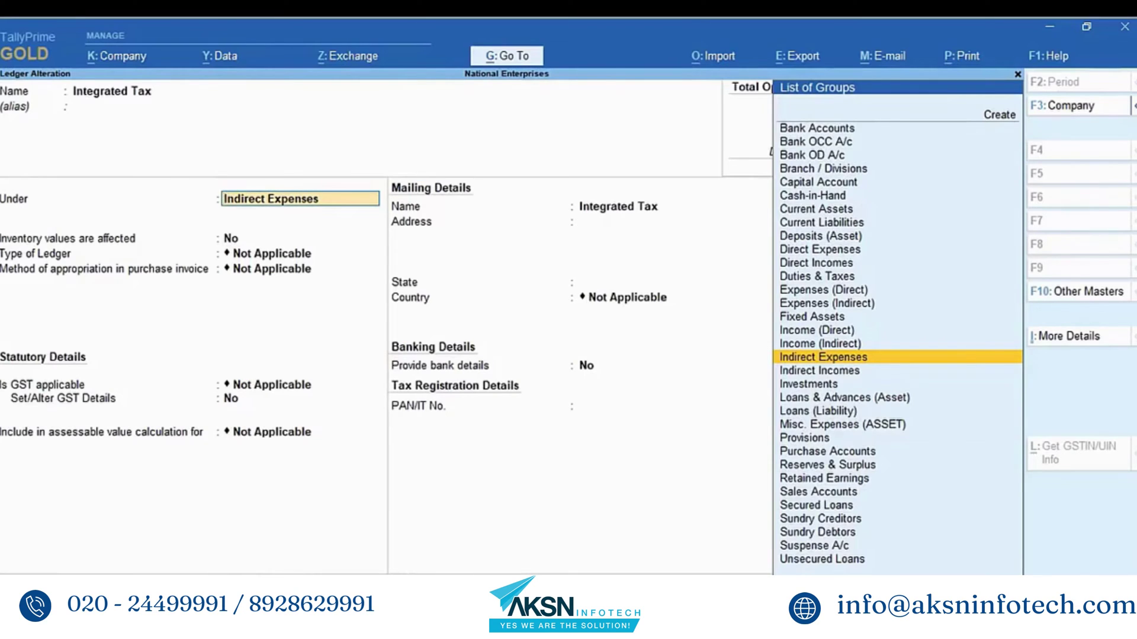
{"action": "key", "text": "Return"}
{"action": "key", "text": "Return"}
{"action": "key", "text": "Down"}
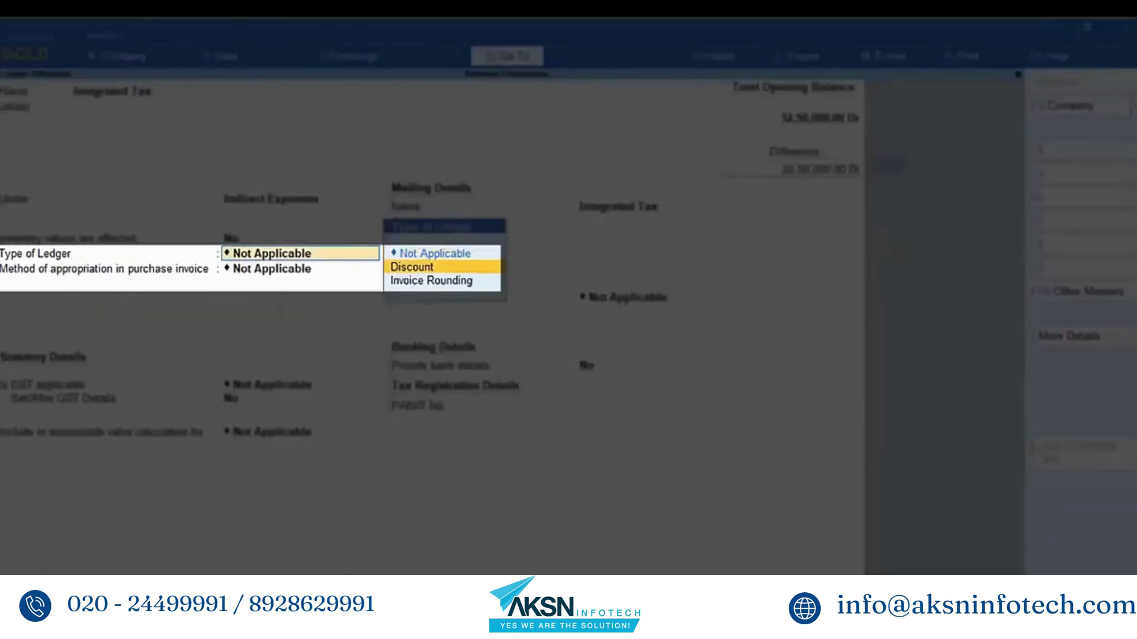
{"action": "key", "text": "Down"}
{"action": "key", "text": "Return"}
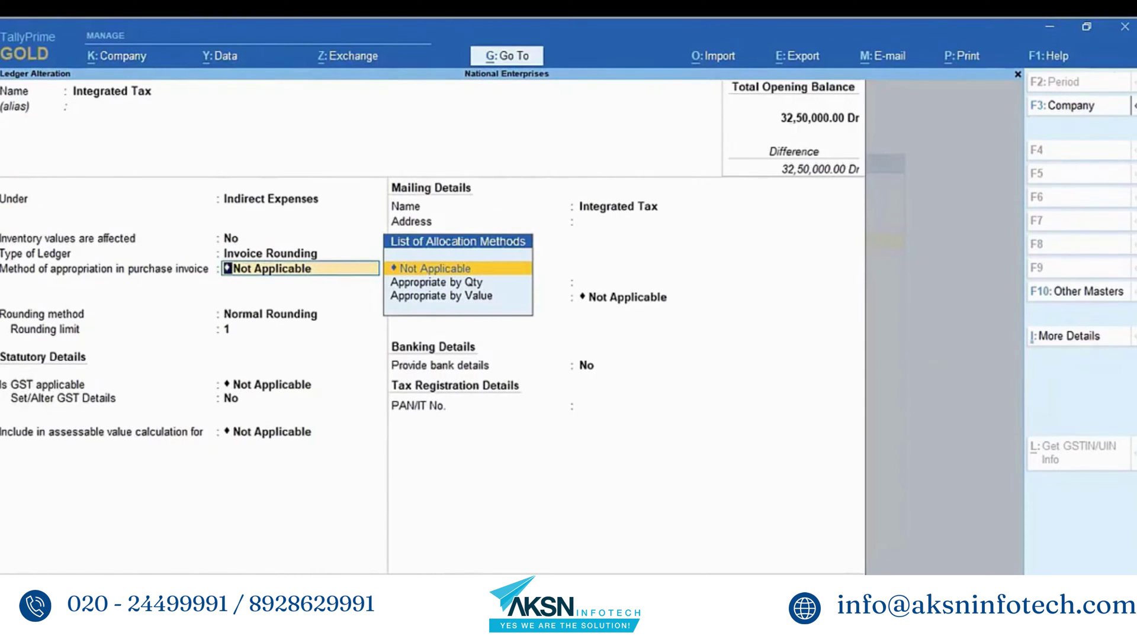
{"action": "key", "text": "Return"}
- Place the ledger under Duties & Taxes with duty GST and tax type Integrated Tax, then save
{"action": "left_click", "coordinate": [299, 200]}
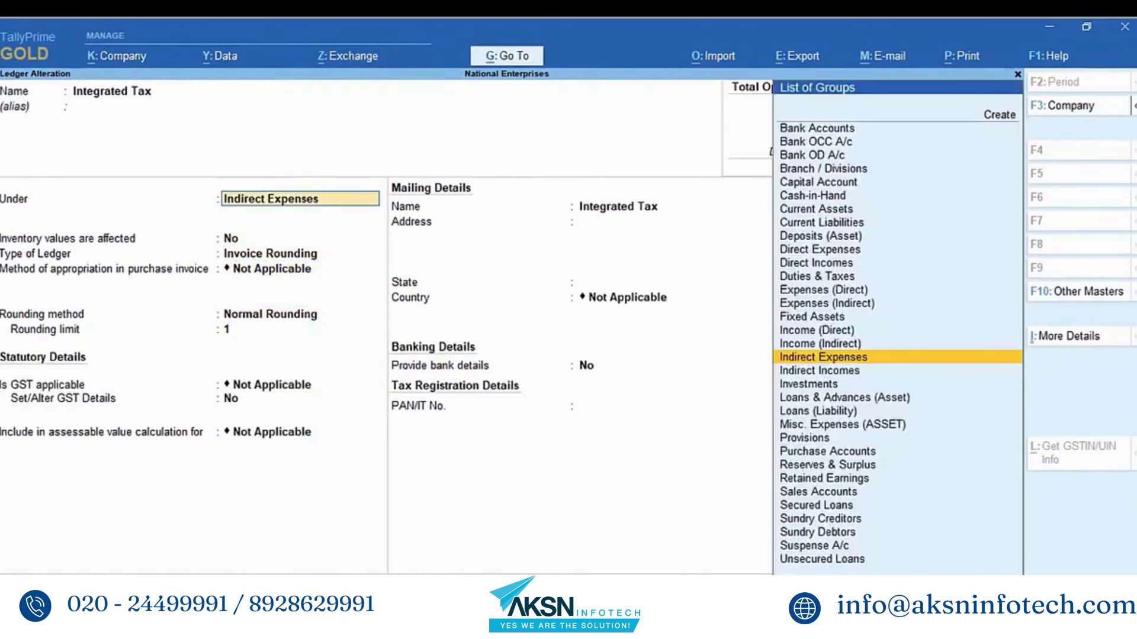
{"action": "key", "text": "Up"}
{"action": "key", "text": "Up"}
{"action": "key", "text": "Up"}
{"action": "key", "text": "Up"}
{"action": "key", "text": "Up"}
{"action": "key", "text": "Up"}
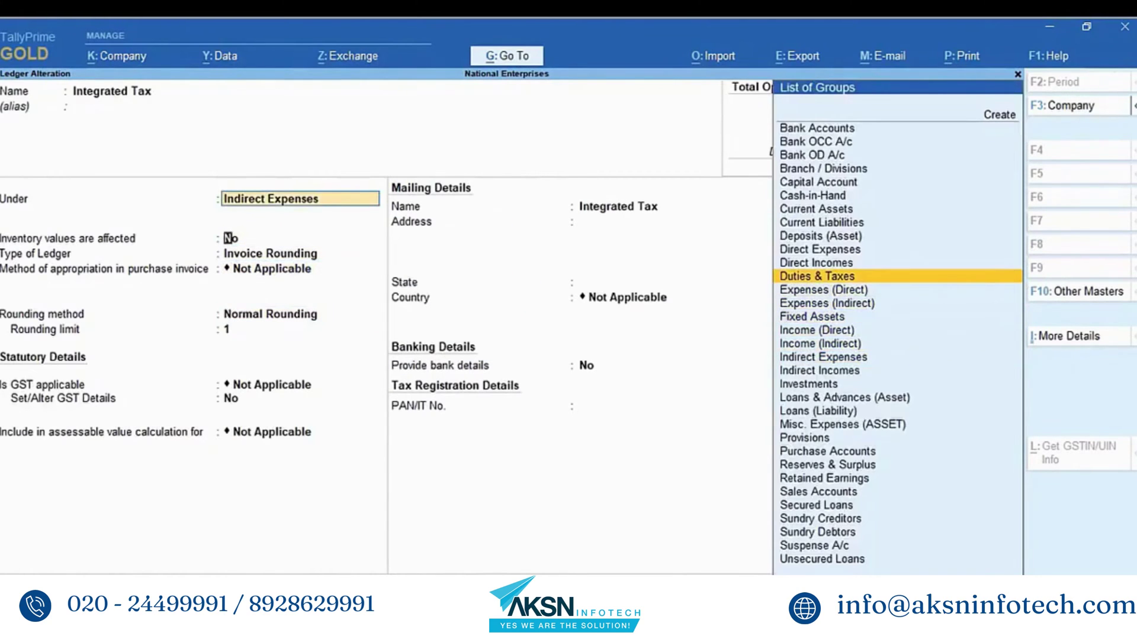
{"action": "key", "text": "Return"}
{"action": "key", "text": "Up"}
{"action": "key", "text": "Return"}
{"action": "key", "text": "ctrl+a"}
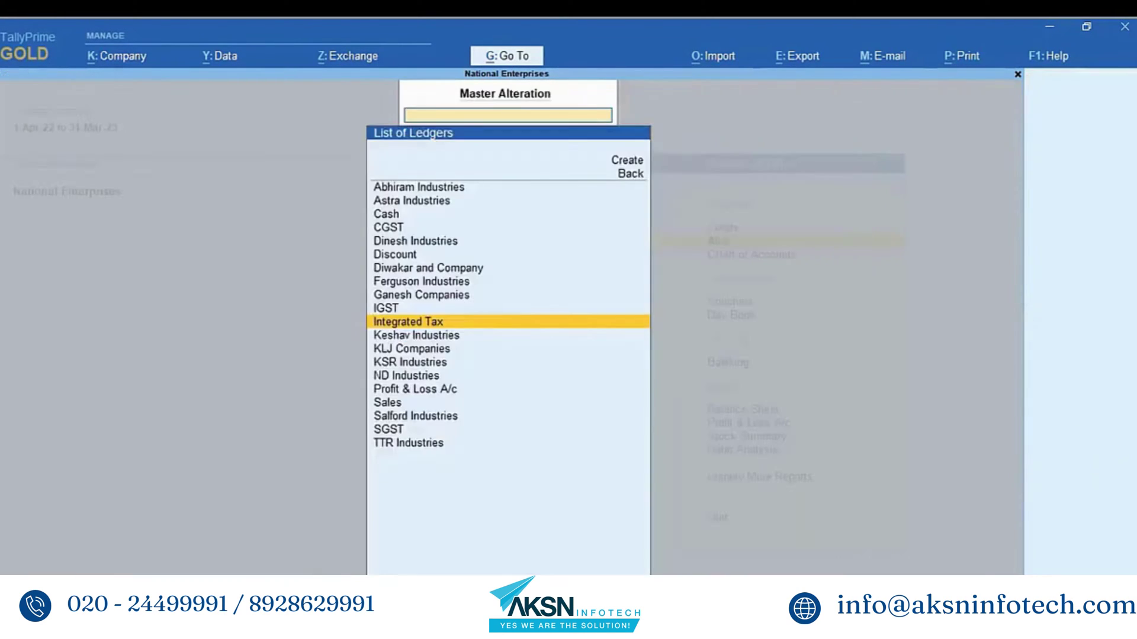
{"action": "key", "text": "Escape"}
{"action": "key", "text": "Escape"}
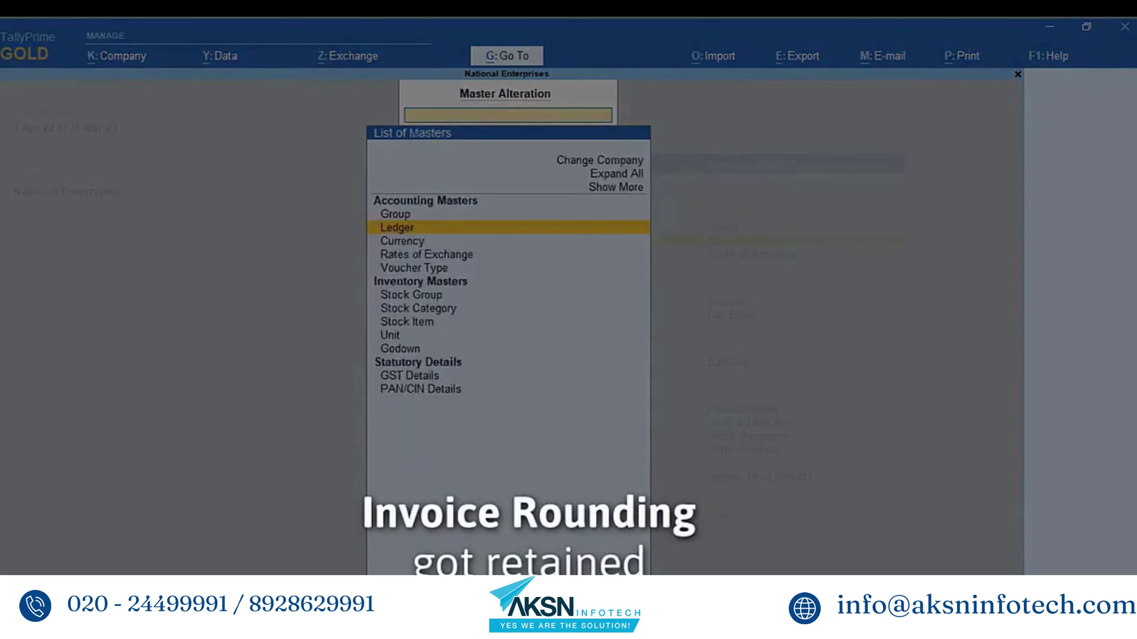
{"action": "key", "text": "Down"}
{"action": "key", "text": "Down"}
{"action": "key", "text": "Down"}
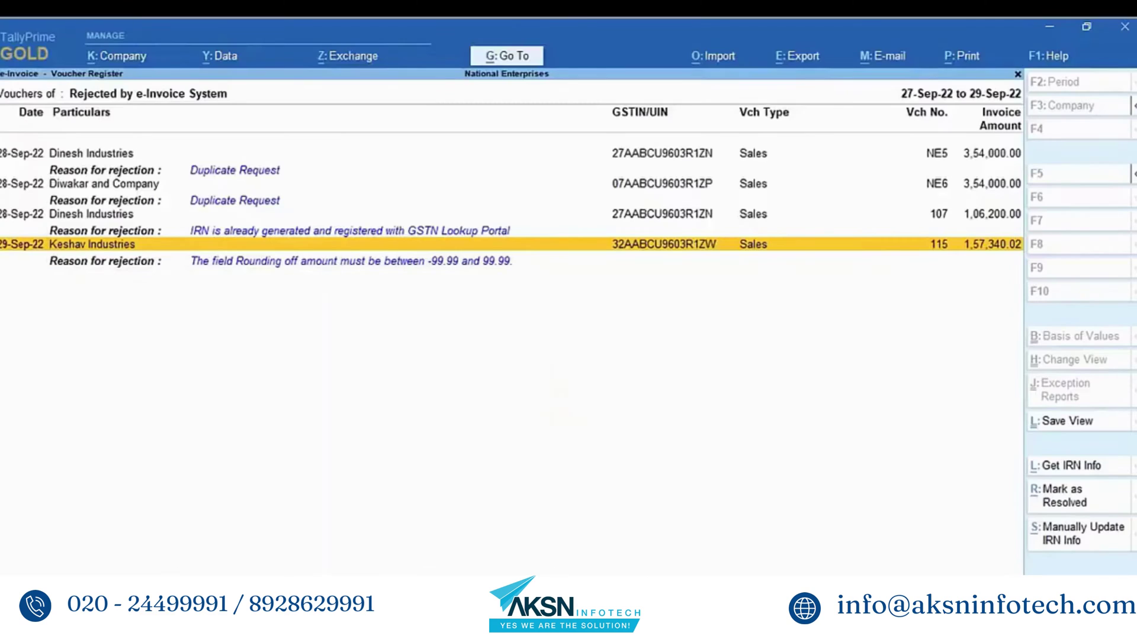
- Reopen the Integrated Tax ledger, put it under Indirect Expenses and set type Not Applicable
{"action": "key", "text": "alt+g"}
{"action": "key", "text": "alt+a"}
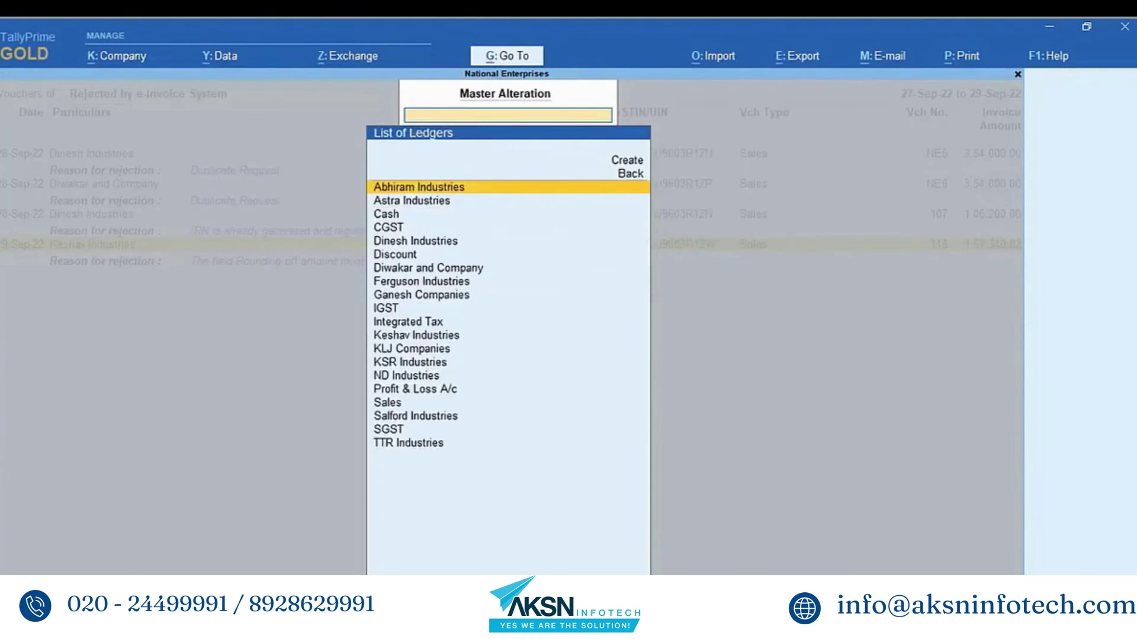
{"action": "key", "text": "Return"}
{"action": "key", "text": "Return"}
{"action": "key", "text": "Return"}
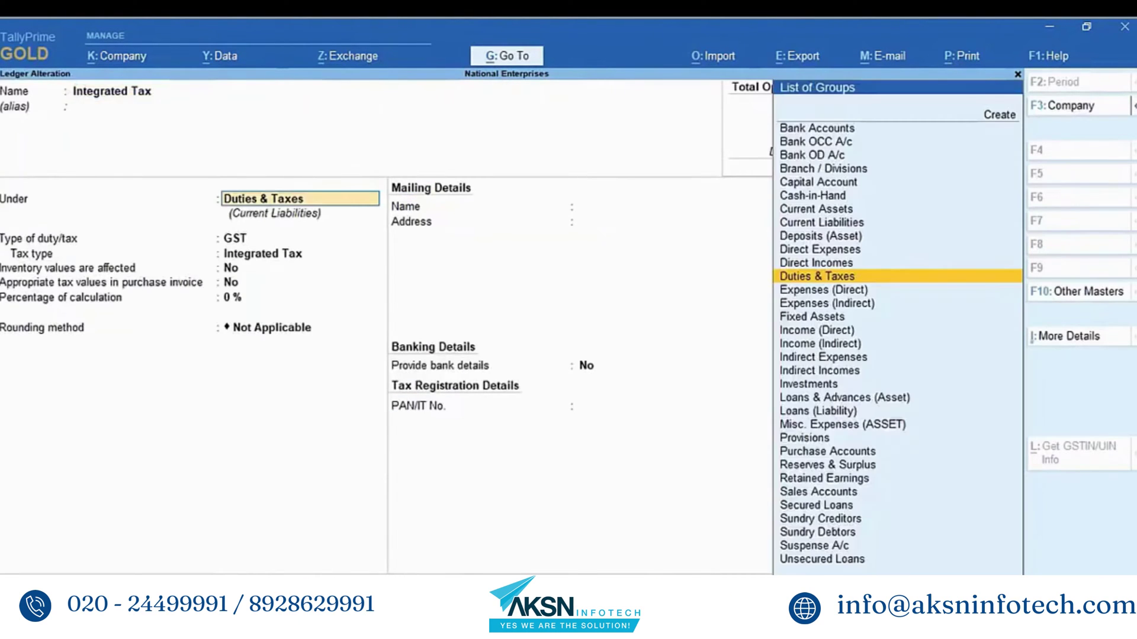
{"action": "key", "text": "Down"}
{"action": "key", "text": "Down"}
{"action": "key", "text": "Down"}
{"action": "key", "text": "Down"}
{"action": "key", "text": "Down"}
{"action": "key", "text": "Down"}
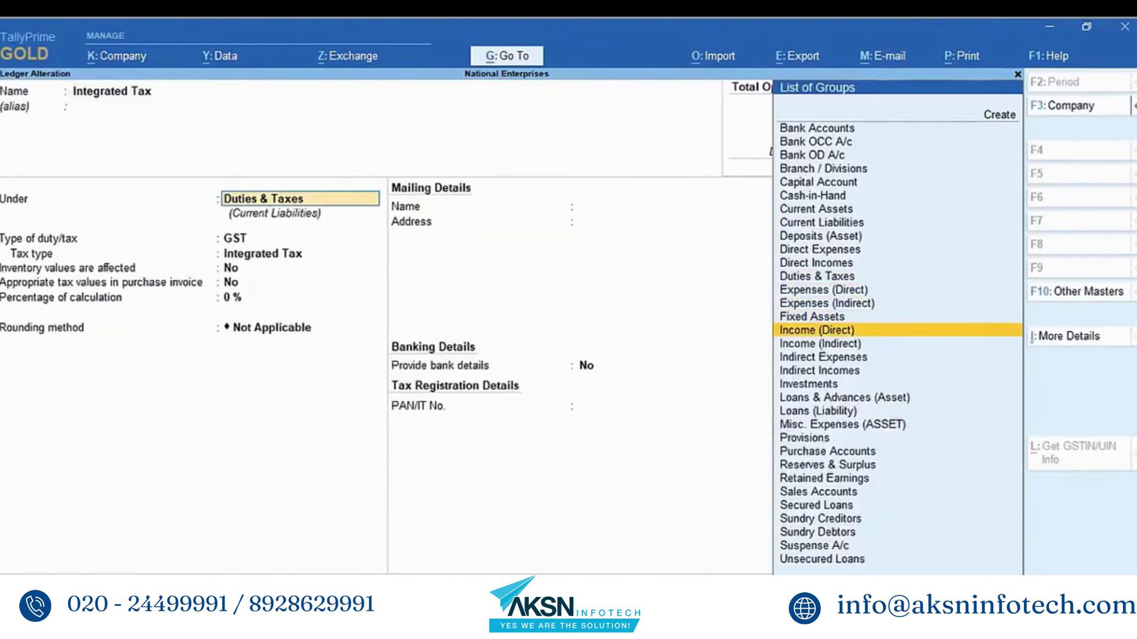
{"action": "key", "text": "Return"}
{"action": "key", "text": "Return"}
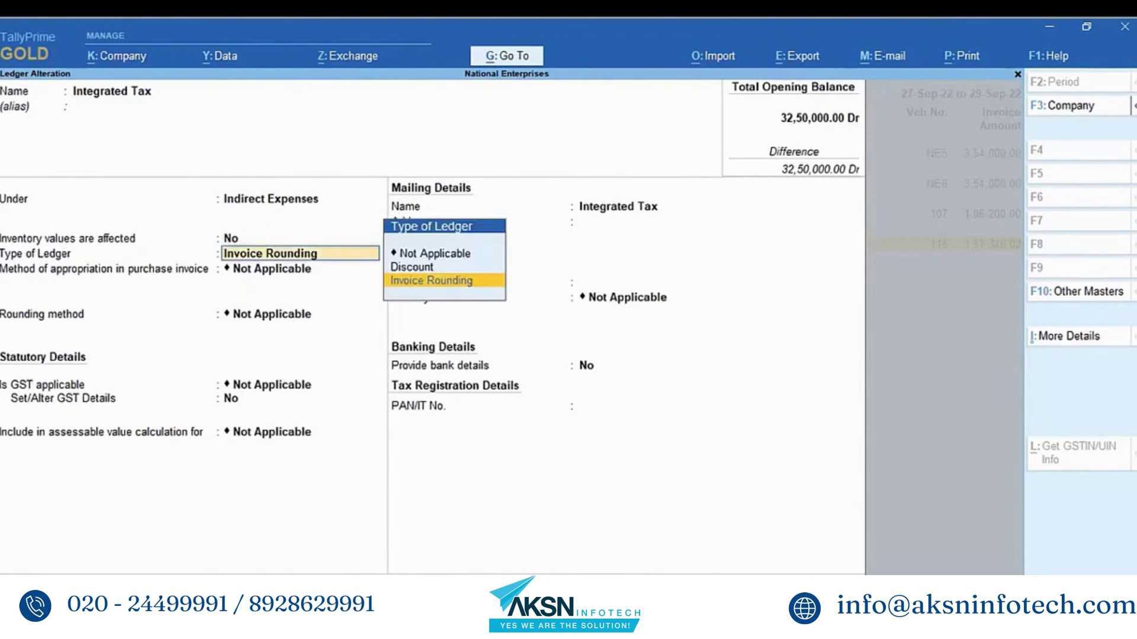
{"action": "key", "text": "Up"}
{"action": "key", "text": "Up"}
{"action": "key", "text": "Return"}
{"action": "key", "text": "BackSpace"}
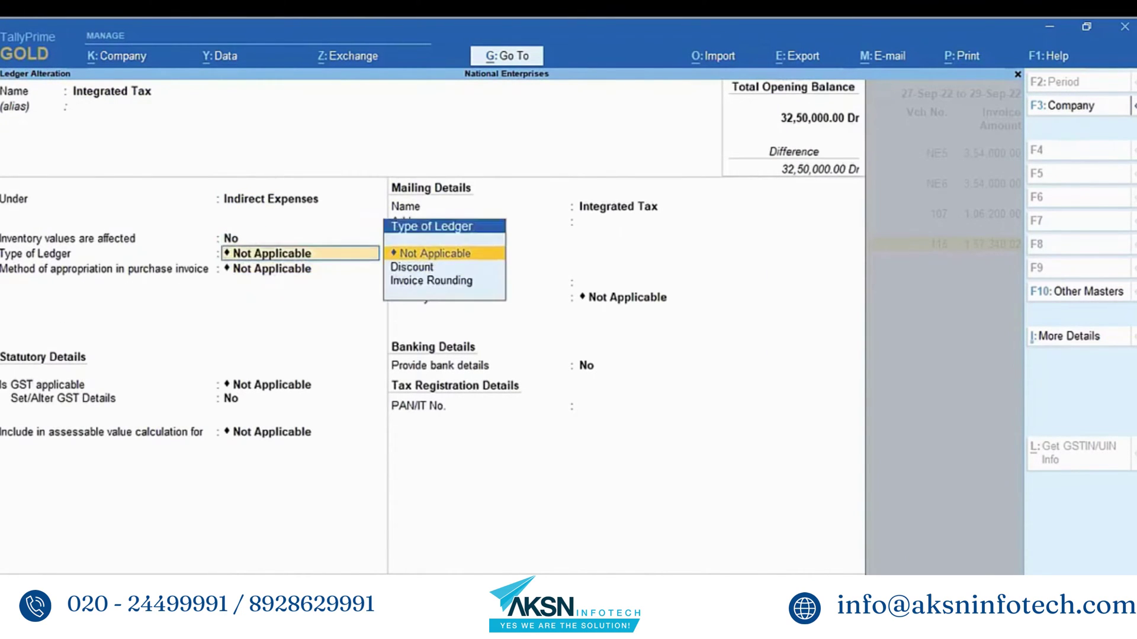
- Move the ledger back under Duties & Taxes with GST as the duty type
{"action": "key", "text": "BackSpace"}
{"action": "key", "text": "BackSpace"}
{"action": "key", "text": "Up"}
{"action": "key", "text": "Up"}
{"action": "key", "text": "Up"}
{"action": "key", "text": "Up"}
{"action": "key", "text": "Up"}
{"action": "key", "text": "Up"}
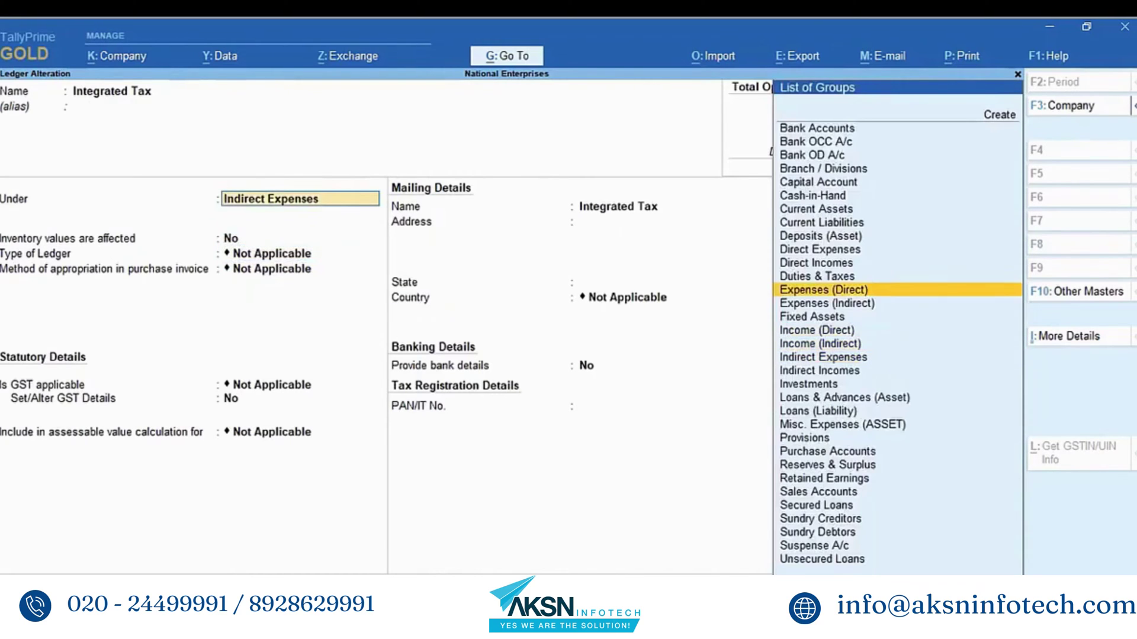
{"action": "key", "text": "Return"}
{"action": "key", "text": "Up"}
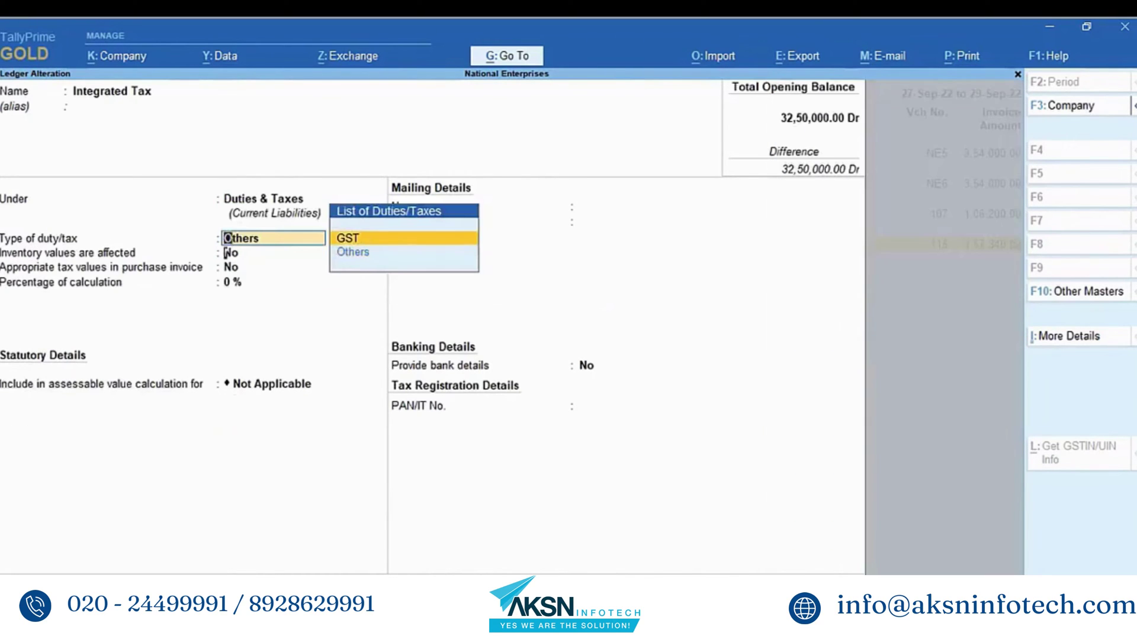
{"action": "key", "text": "Return"}
{"action": "key", "text": "Return"}
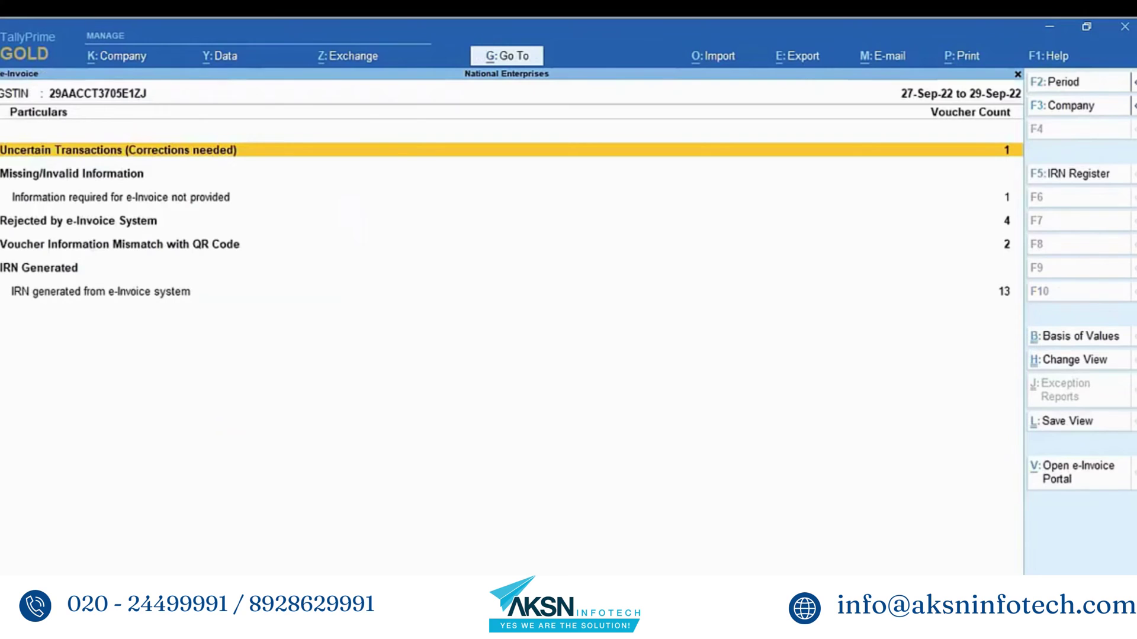
- Open Keshav Industries' rejected voucher 115 and resend it for e-invoice generation
{"action": "key", "text": "Down"}
{"action": "key", "text": "Down"}
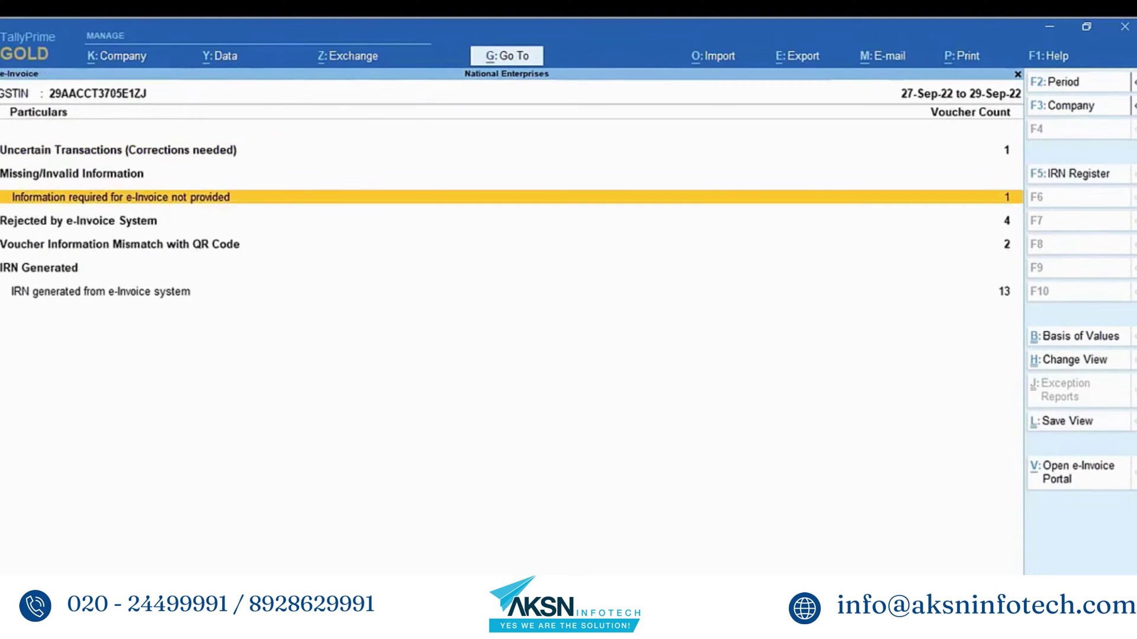
{"action": "key", "text": "Return"}
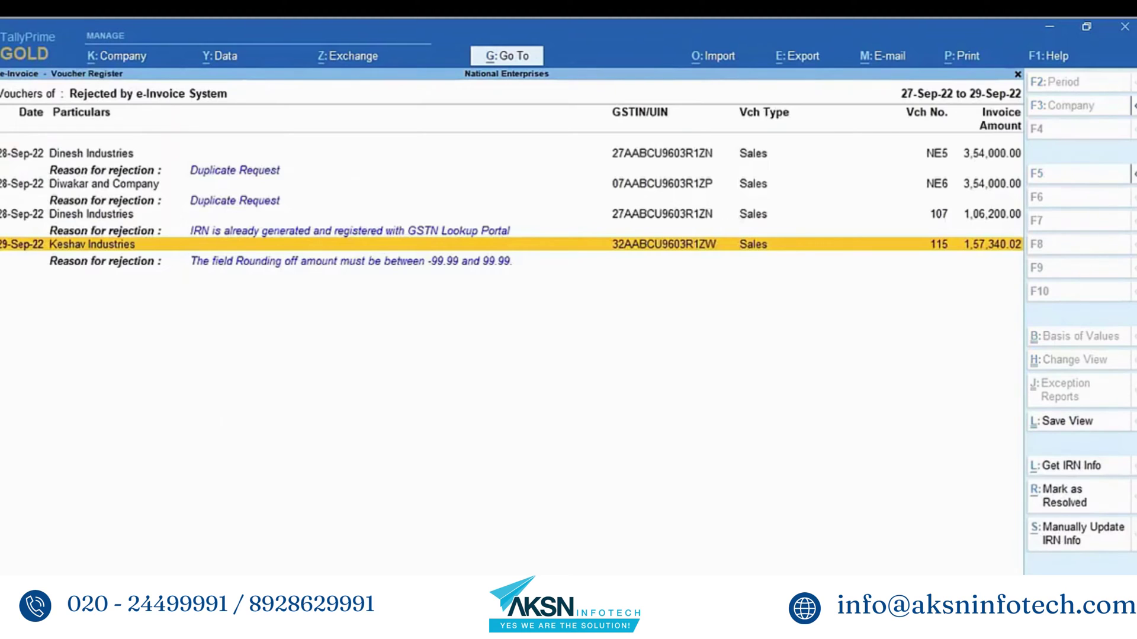
{"action": "key", "text": "Return"}
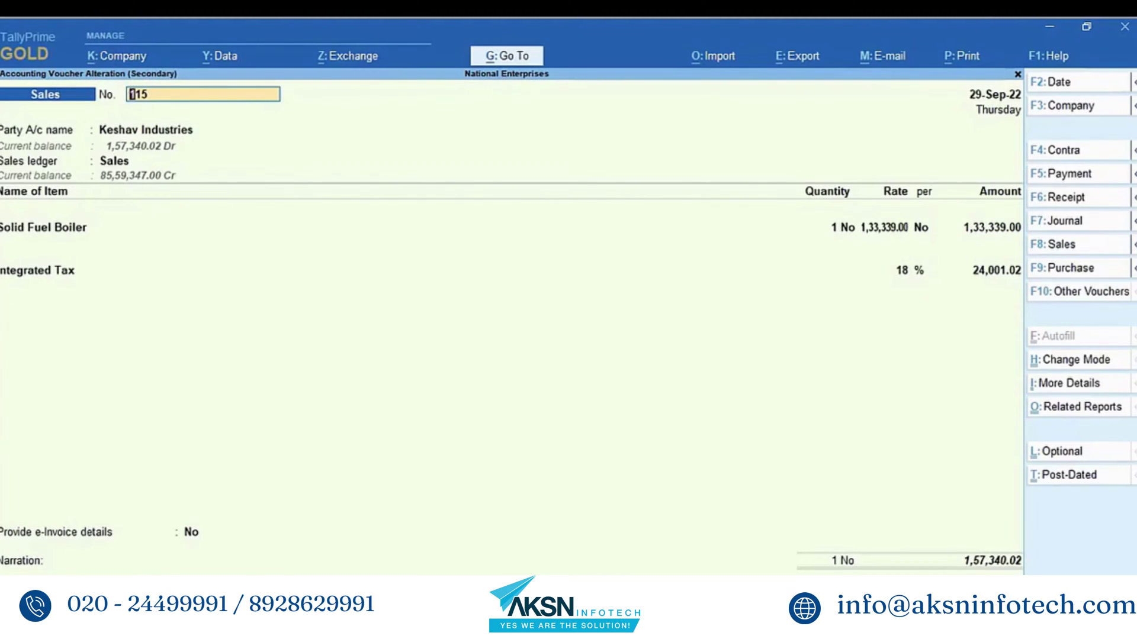
{"action": "key", "text": "ctrl"}
{"action": "key", "text": "ctrl+a"}
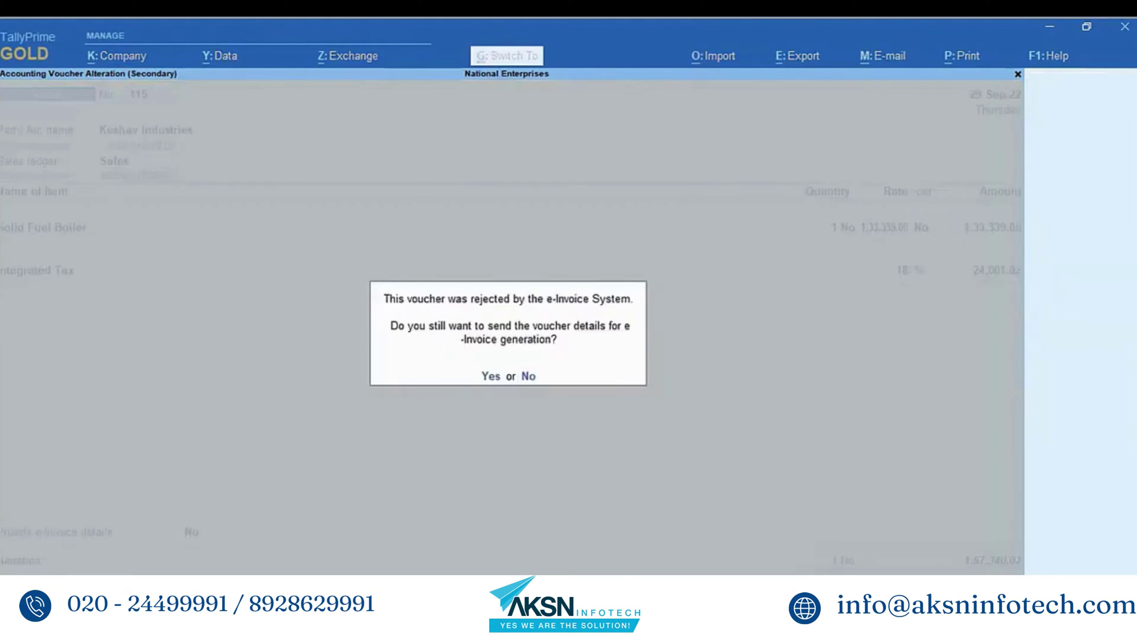
{"action": "key", "text": "y"}
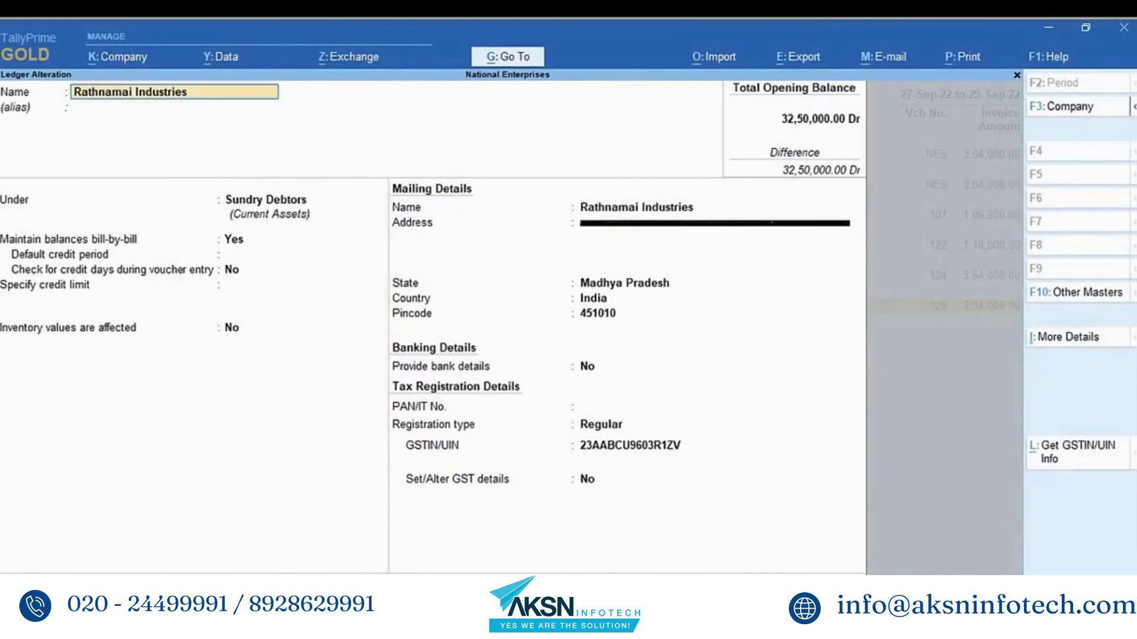
- Replace Rathnamai Industries' over-long ledger address with 'Indore', save, and return to the e-Invoice report
{"action": "key", "text": "Return"}
{"action": "key", "text": "Return"}
{"action": "key", "text": "Return"}
{"action": "key", "text": "Return"}
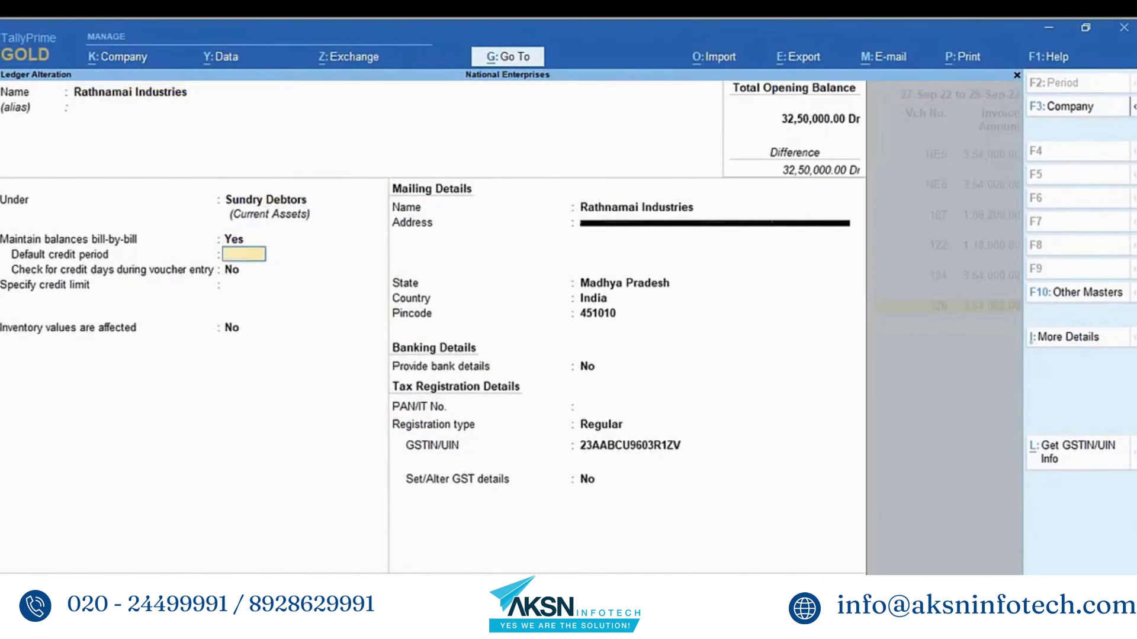
{"action": "key", "text": "Return"}
{"action": "key", "text": "Return"}
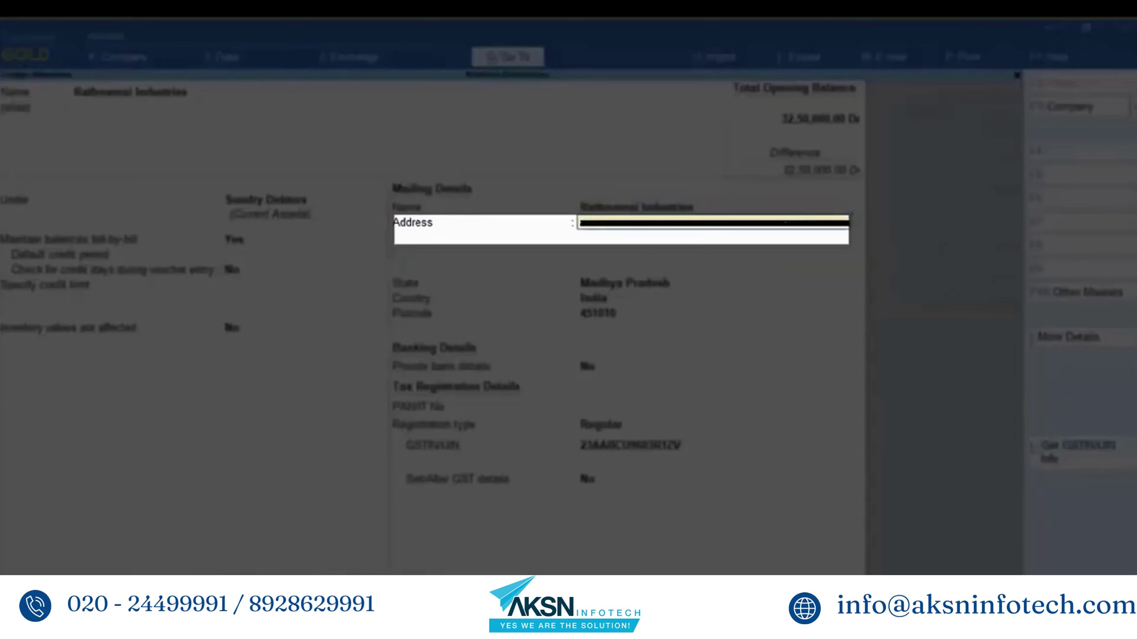
{"action": "type", "text": "Indore"}
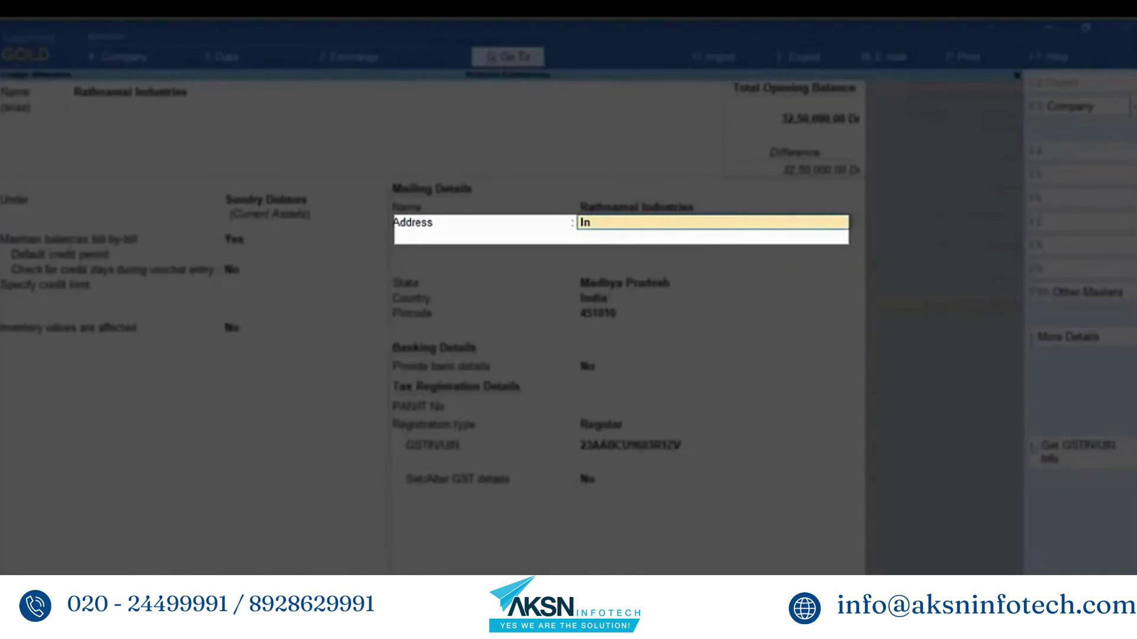
{"action": "key", "text": "Return"}
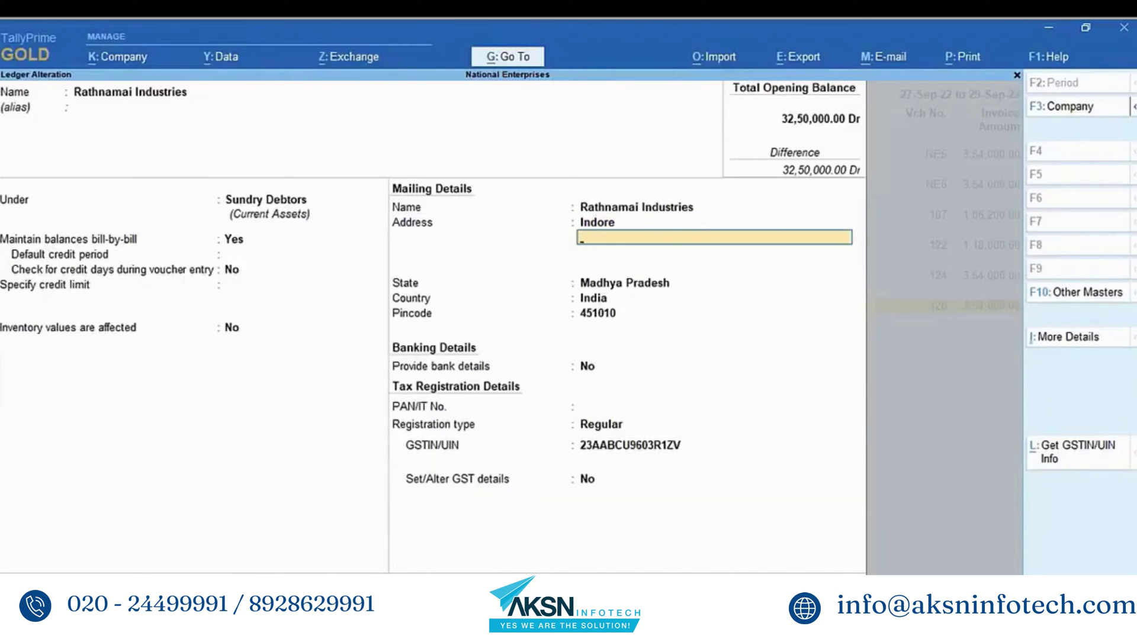
{"action": "key", "text": "ctrl+a"}
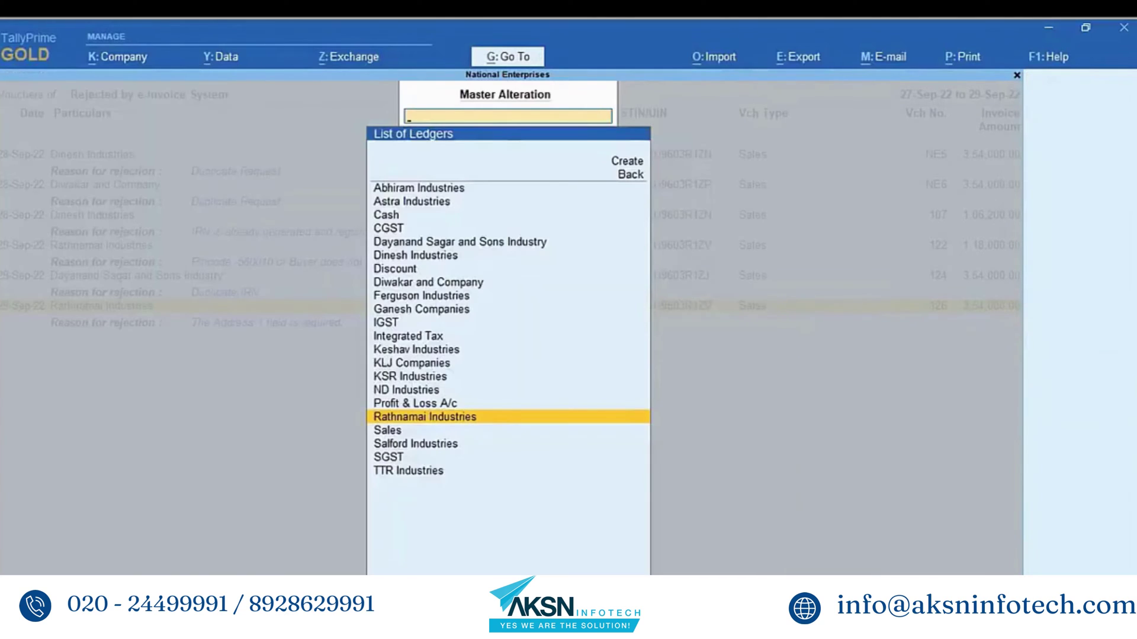
{"action": "key", "text": "BackSpace"}
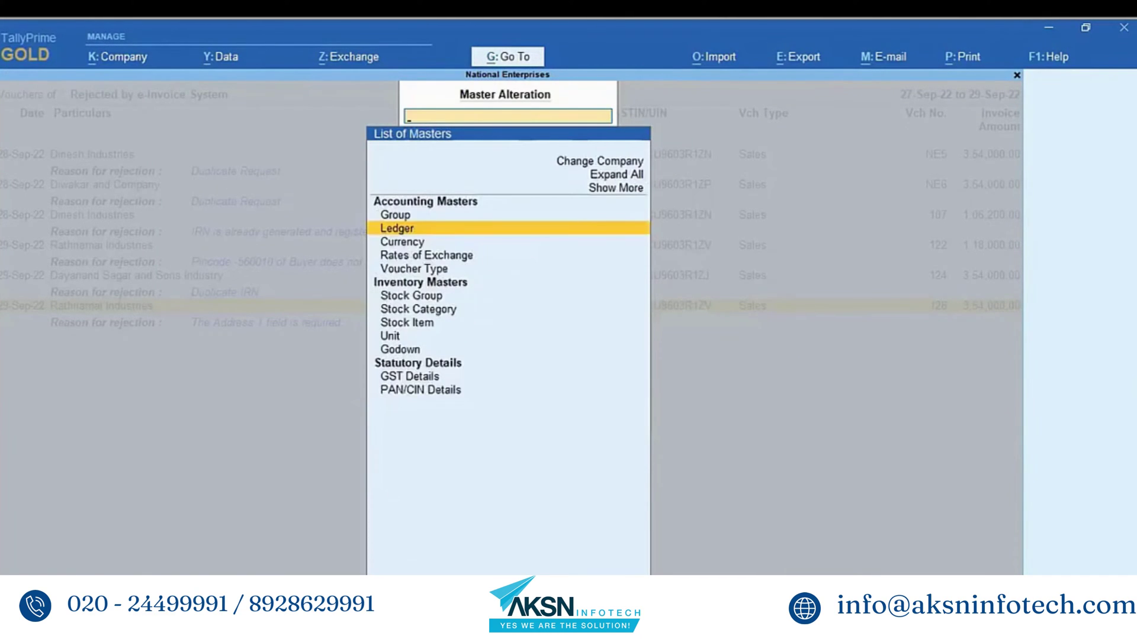
{"action": "key", "text": "Escape"}
{"action": "key", "text": "Escape"}
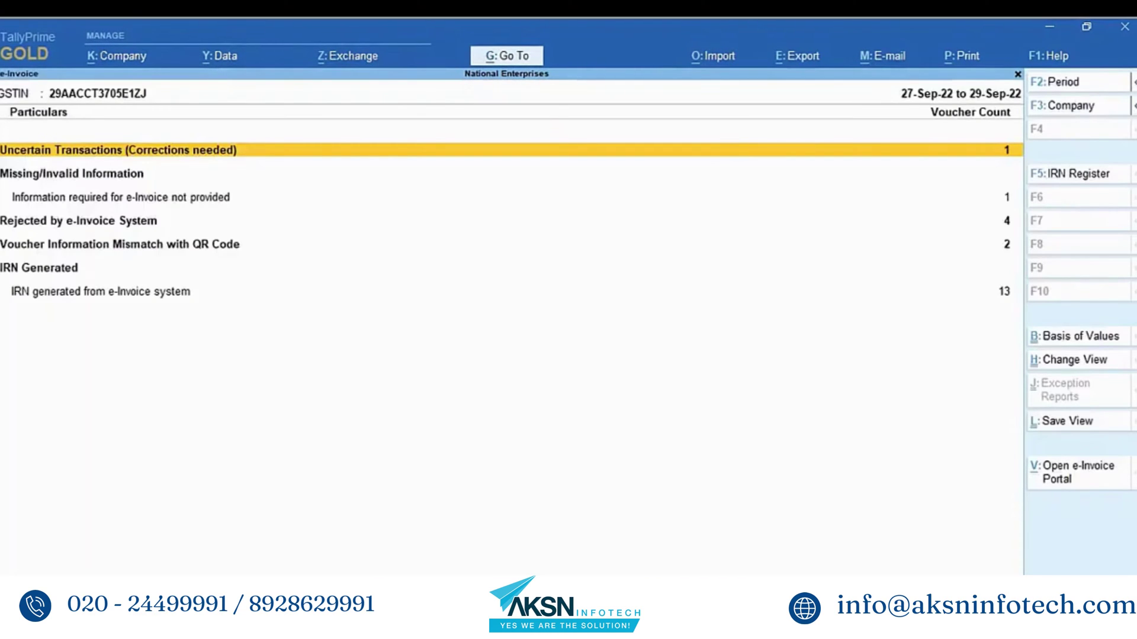
- Open Rathnamai Industries' voucher 126 from the Rejected by e-Invoice System list
{"action": "key", "text": "Down"}
{"action": "key", "text": "Down"}
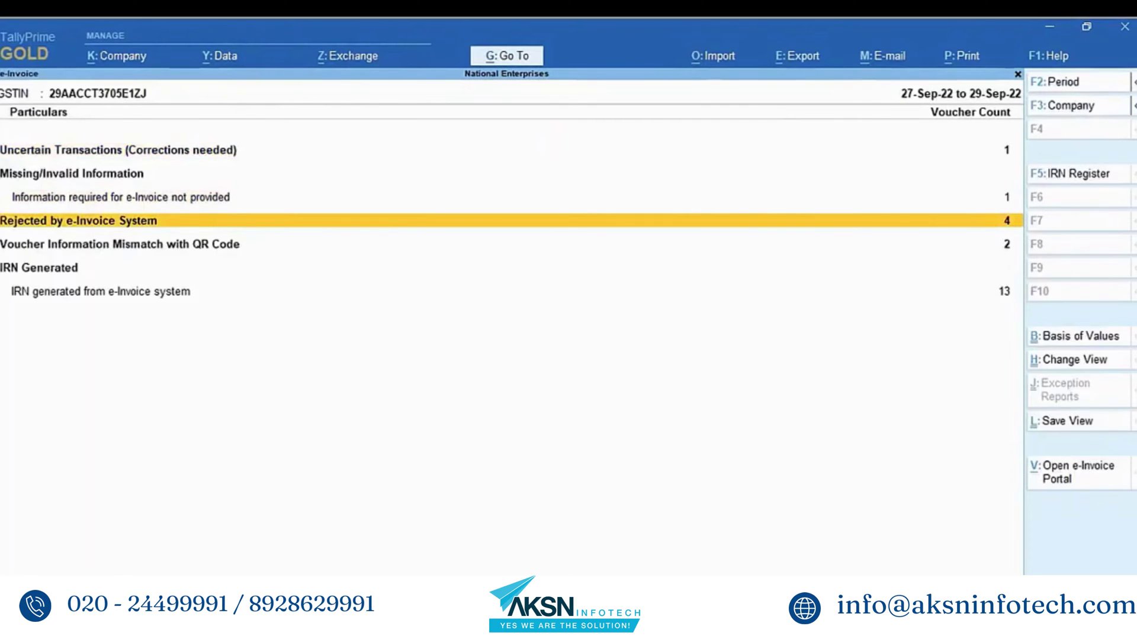
{"action": "key", "text": "Return"}
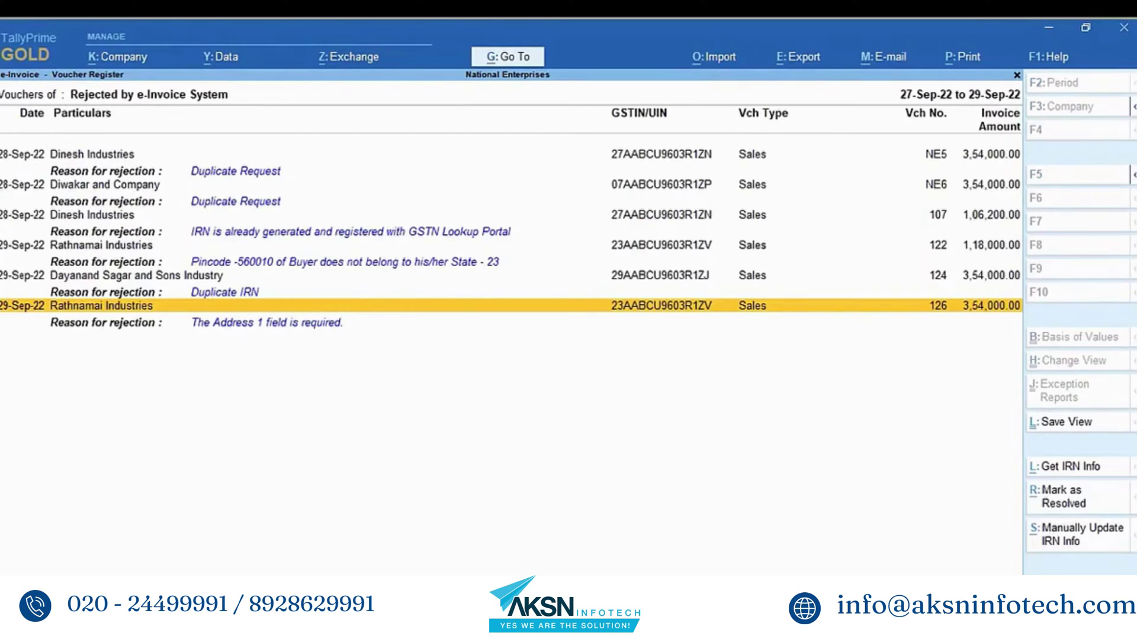
{"action": "key", "text": "Return"}
{"action": "key", "text": "Return"}
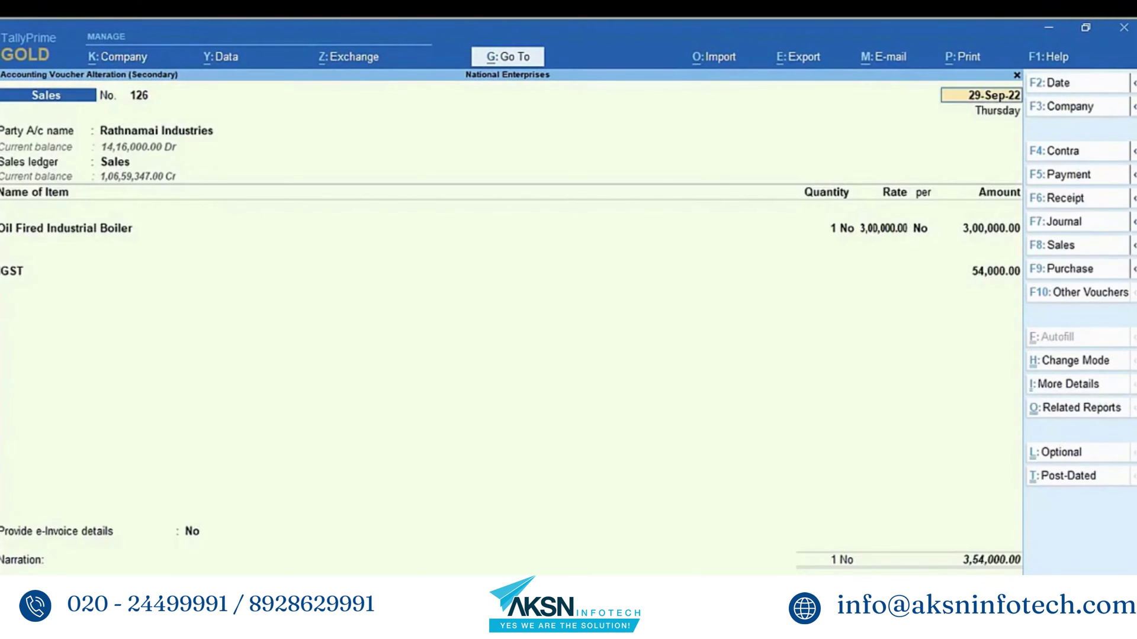
{"action": "key", "text": "Return"}
{"action": "key", "text": "Return"}
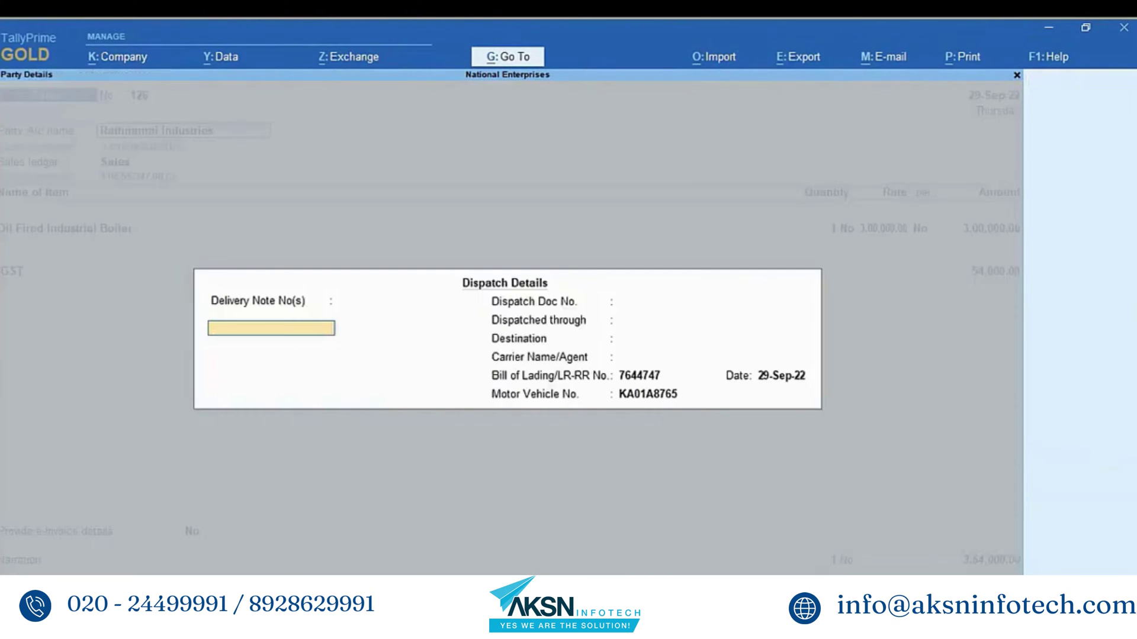
- Check the buyer's Indore address in Party Details, then resend voucher 126 for e-Invoice generation
{"action": "key", "text": "BackSpace"}
{"action": "key", "text": "Return"}
{"action": "key", "text": "Return"}
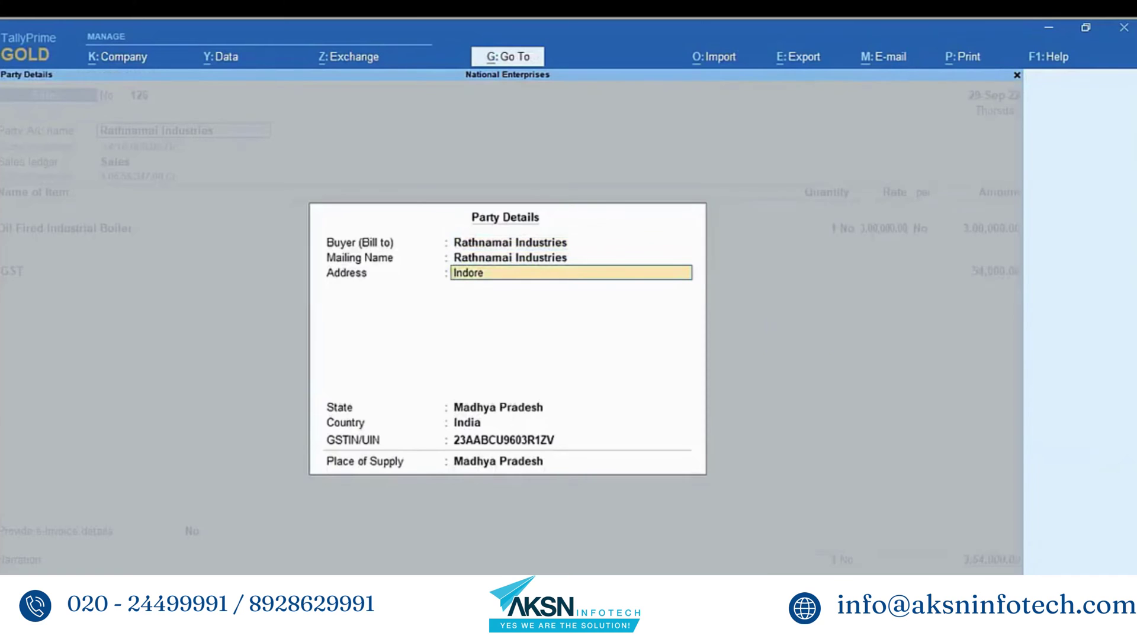
{"action": "key", "text": "ctrl+a"}
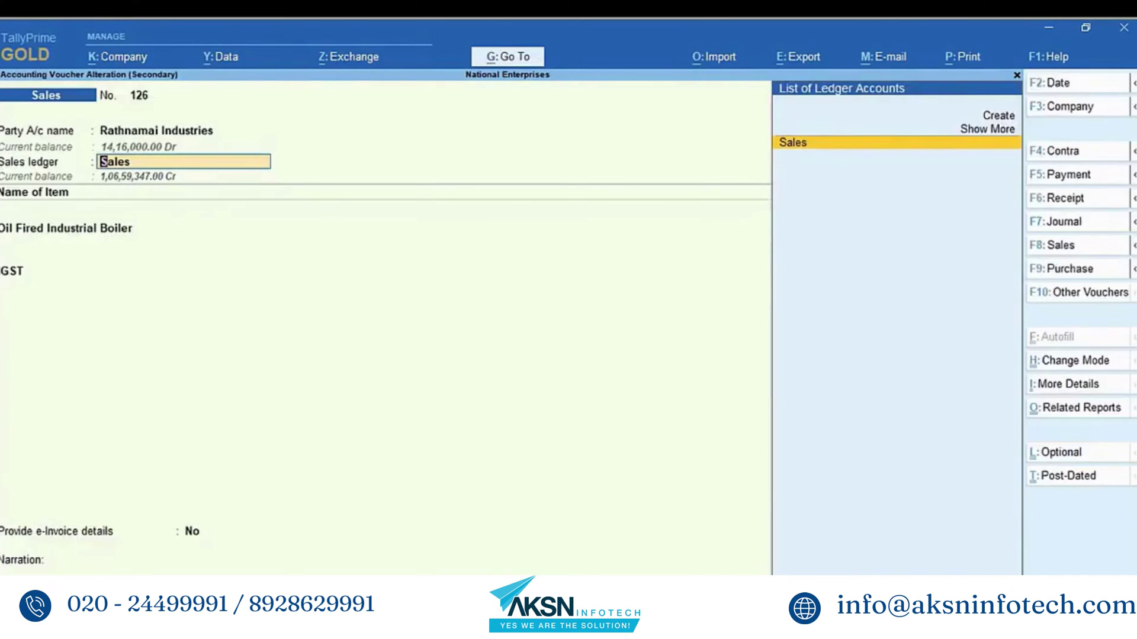
{"action": "key", "text": "ctrl+a"}
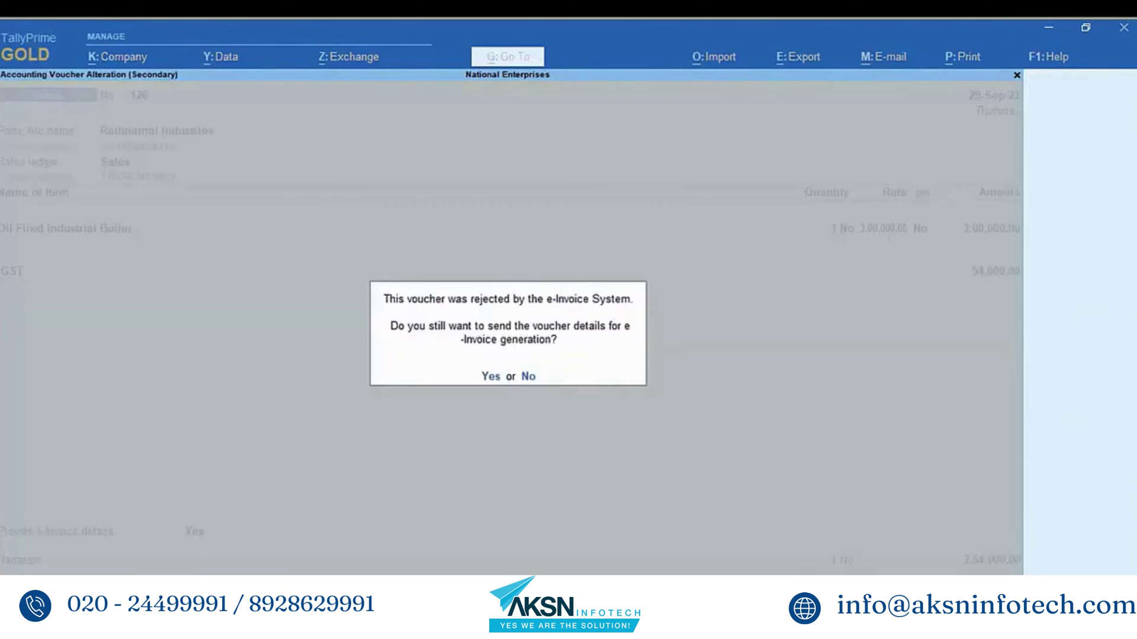
{"action": "key", "text": "y"}
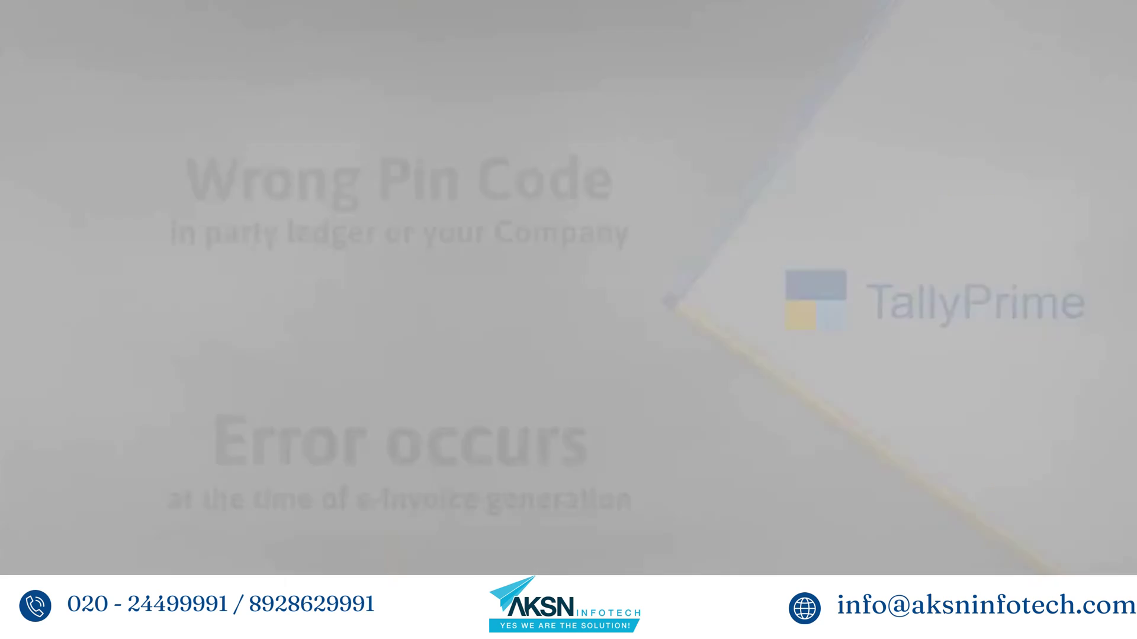
- Open the ND Industries ledger in master alteration
{"action": "key", "text": "Up"}
{"action": "key", "text": "Up"}
{"action": "key", "text": "Up"}
{"action": "key", "text": "Up"}
{"action": "key", "text": "Return"}
{"action": "key", "text": "Down"}
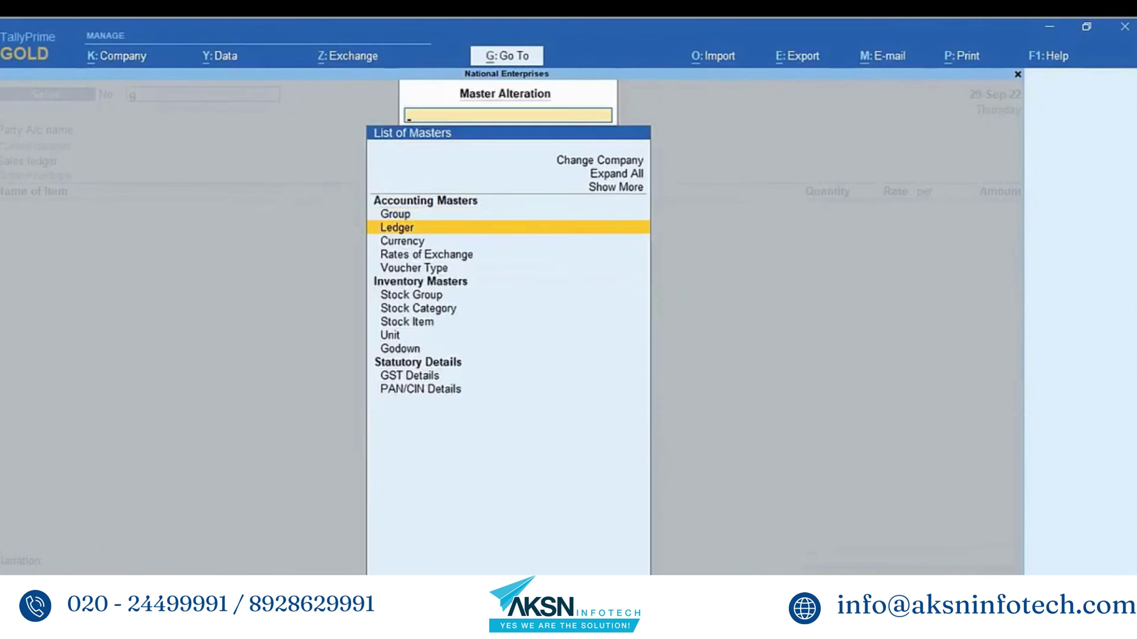
{"action": "key", "text": "Return"}
{"action": "key", "text": "Down"}
{"action": "key", "text": "Down"}
{"action": "key", "text": "Down"}
{"action": "key", "text": "Down"}
{"action": "key", "text": "Down"}
{"action": "key", "text": "Down"}
{"action": "key", "text": "Down"}
{"action": "key", "text": "Down"}
{"action": "key", "text": "Down"}
{"action": "key", "text": "Down"}
{"action": "key", "text": "Down"}
{"action": "key", "text": "Down"}
{"action": "key", "text": "Down"}
{"action": "key", "text": "Down"}
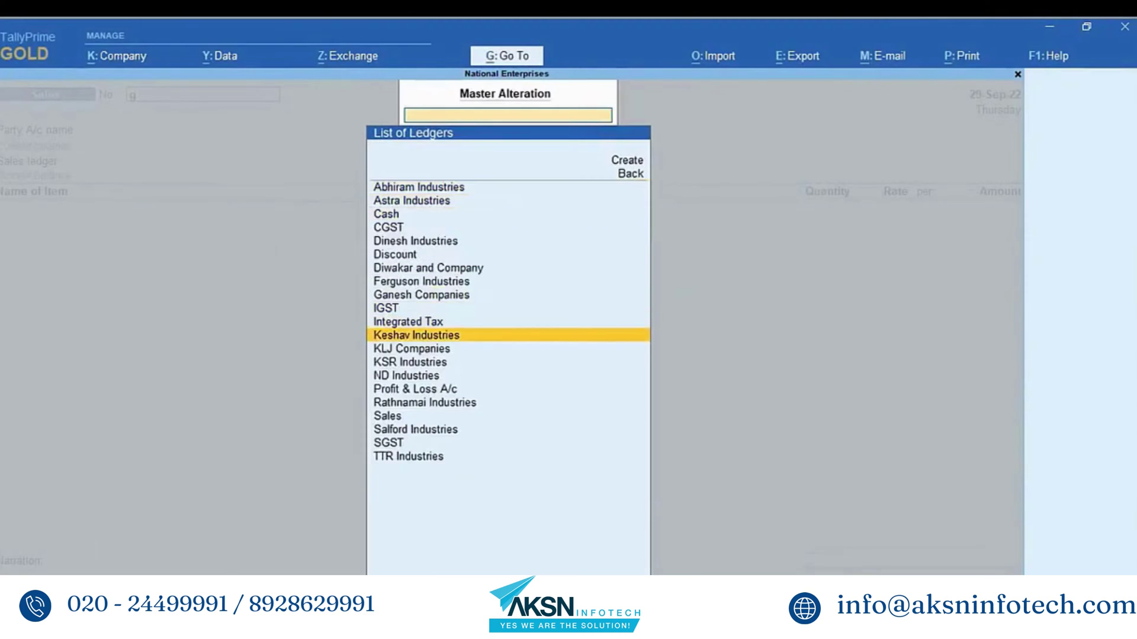
{"action": "key", "text": "Return"}
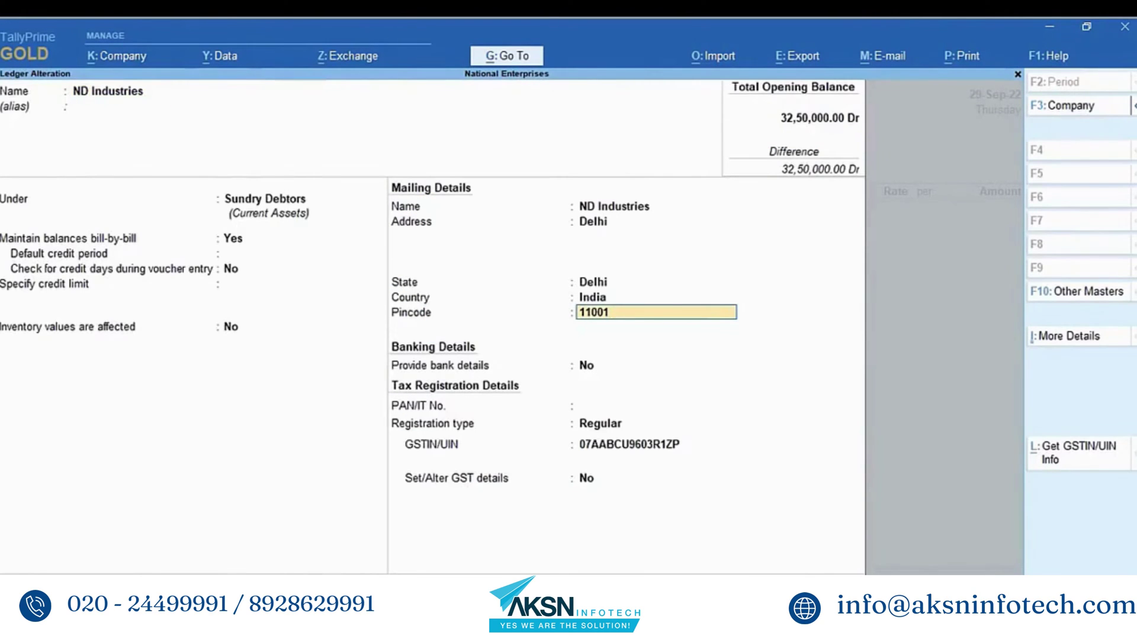
- Add the missing digit 5 to ND Industries' pincode and save the ledger
{"action": "type", "text": "5"}
{"action": "key", "text": "Return"}
{"action": "key", "text": "ctrl+a"}
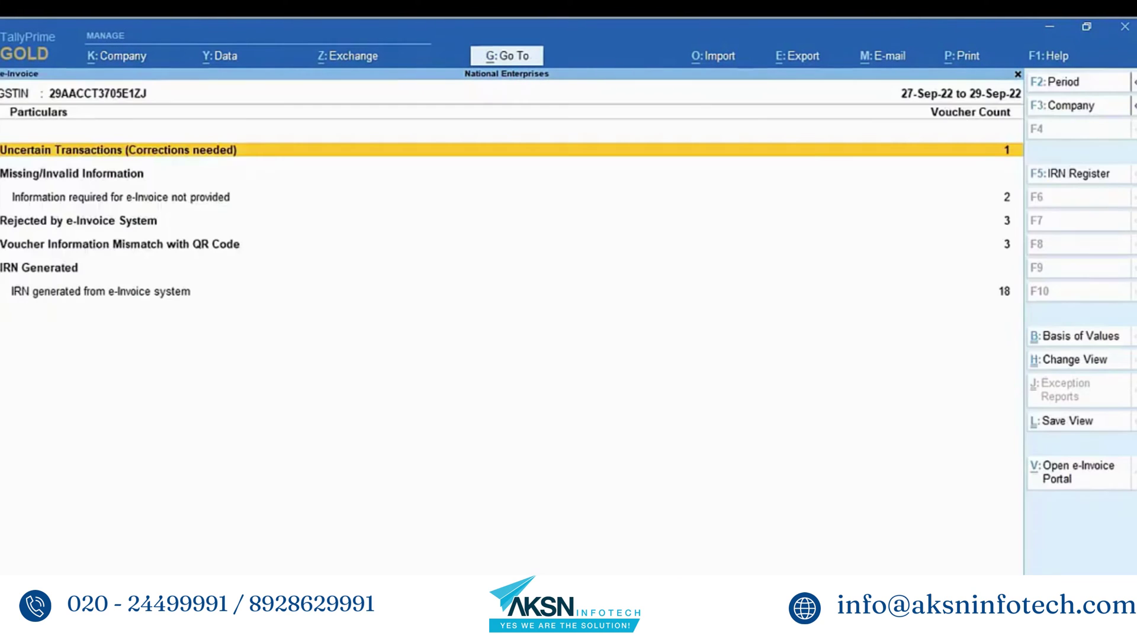
{"action": "key", "text": "Down"}
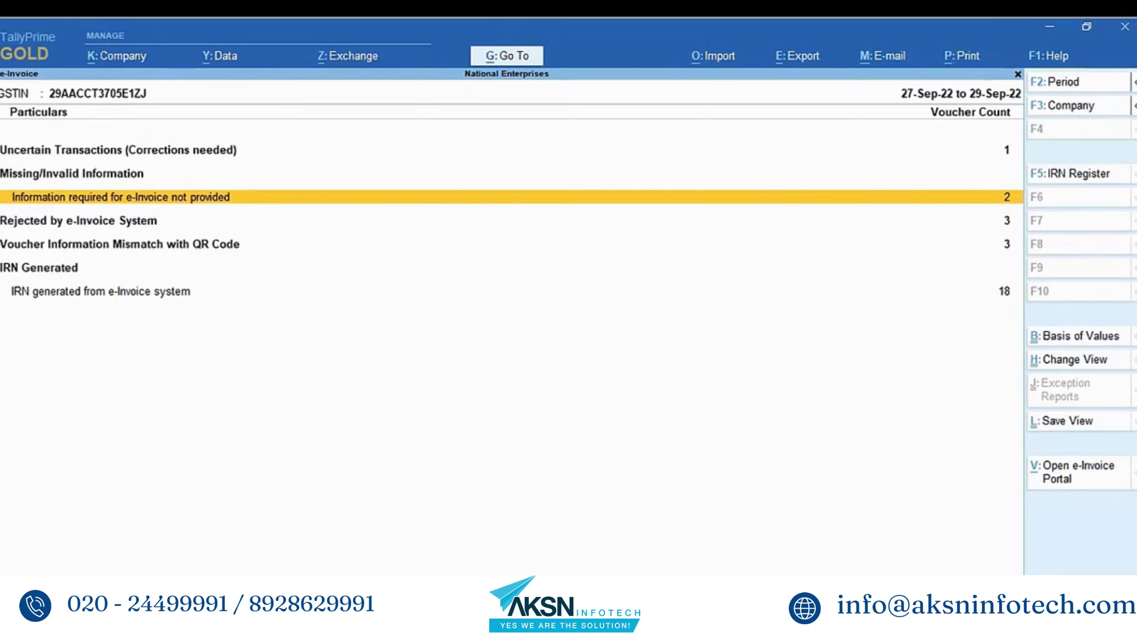
- Open ND Industries' voucher 121 under missing e-Invoice information, generate its e-Invoice, and close it
{"action": "key", "text": "Return"}
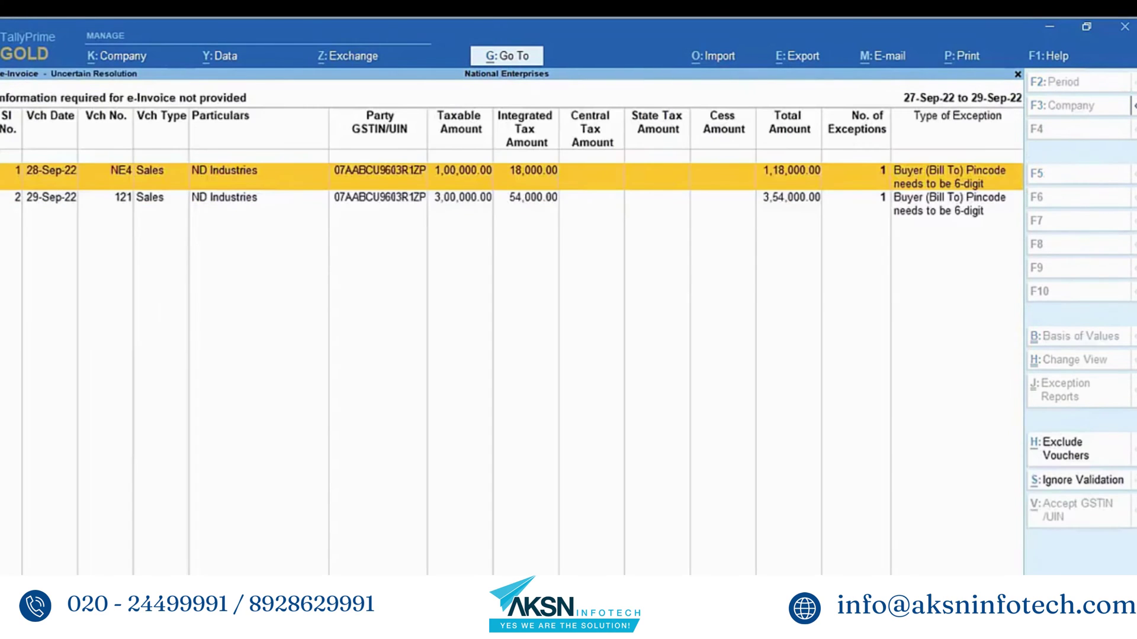
{"action": "key", "text": "Down"}
{"action": "key", "text": "Return"}
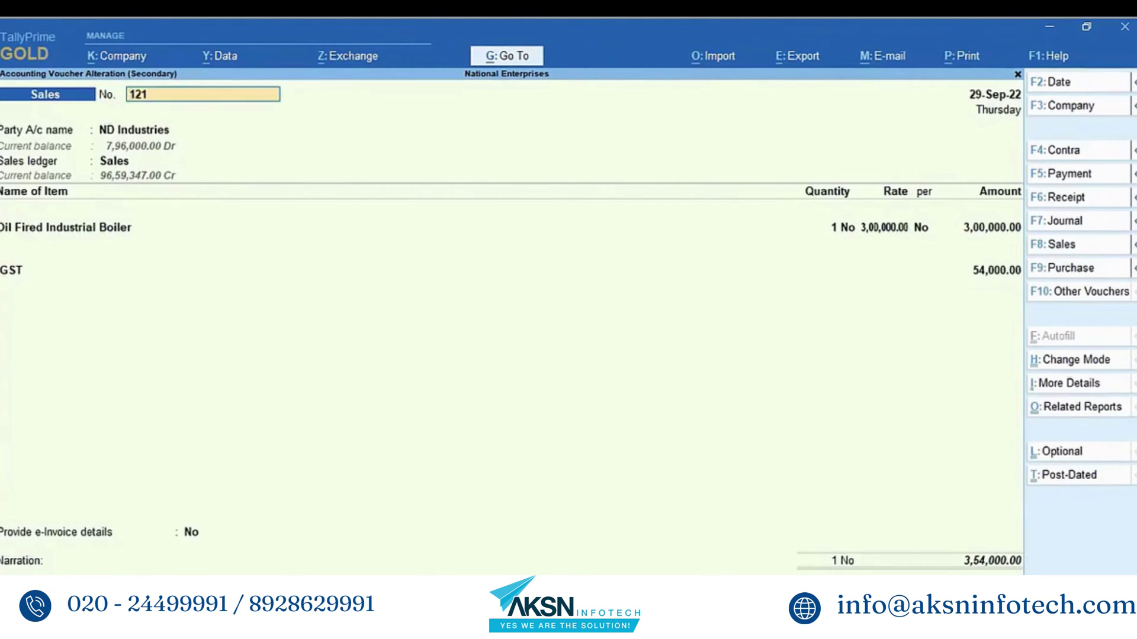
{"action": "key", "text": "ctrl+a"}
{"action": "key", "text": "y"}
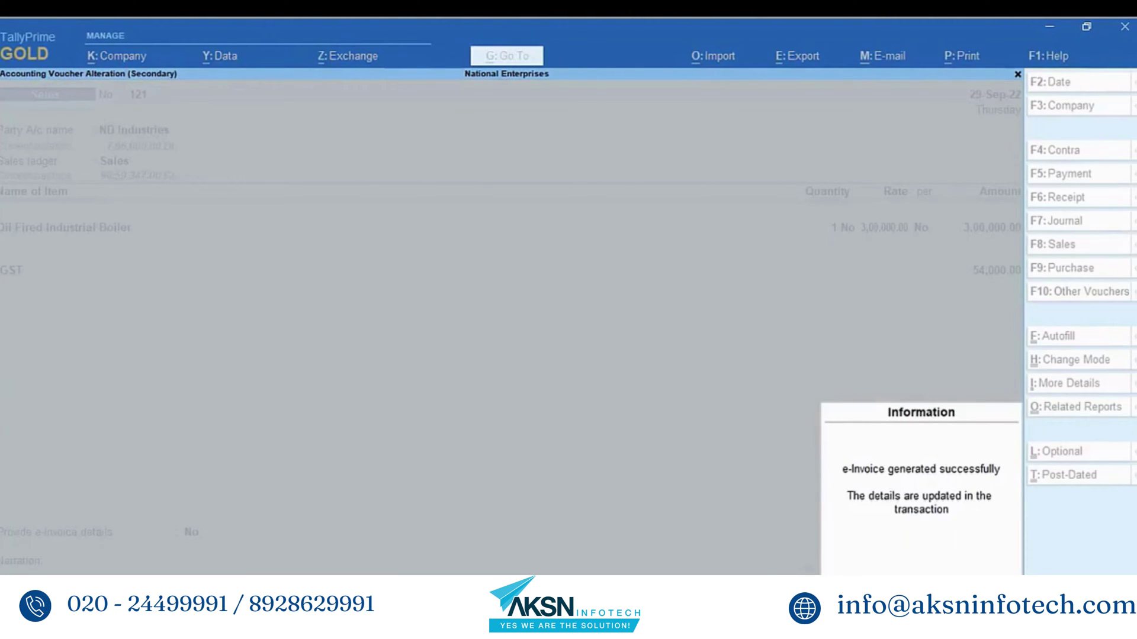
{"action": "key", "text": "Return"}
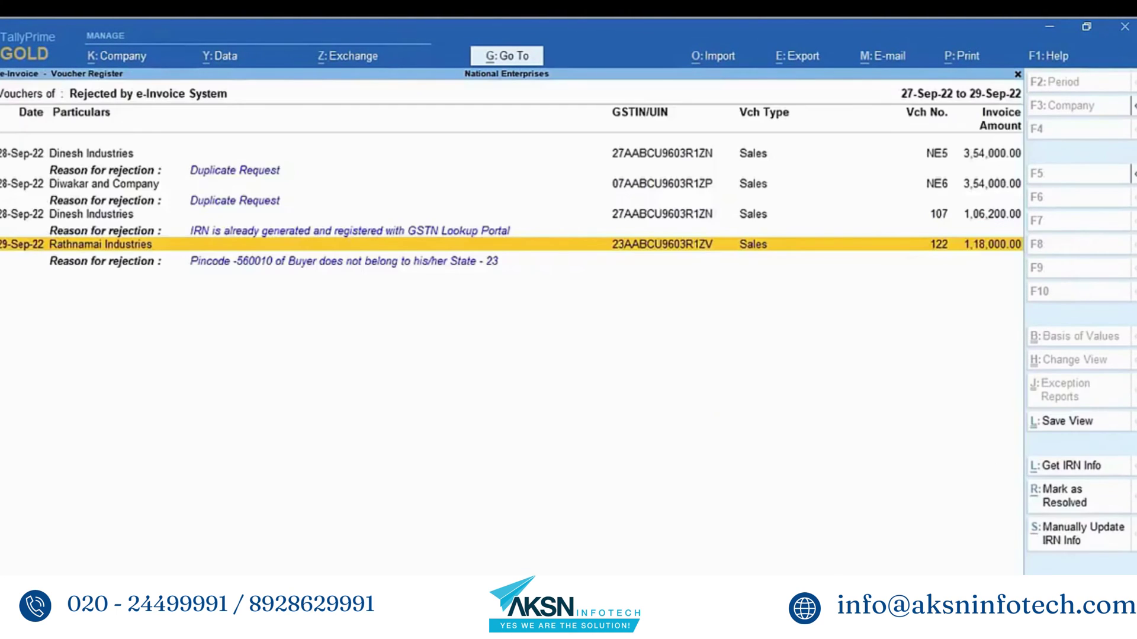